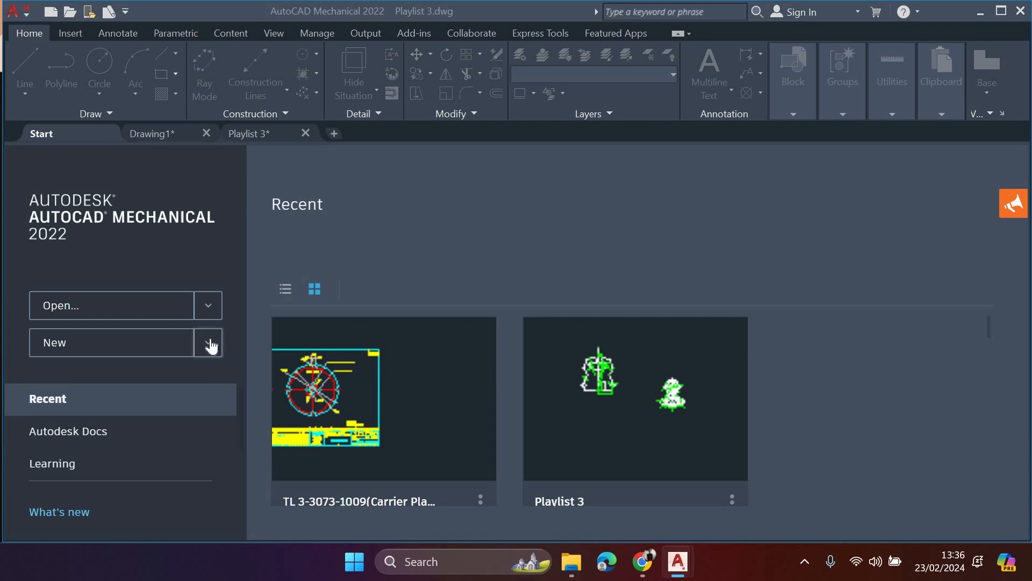
# - Create a new drawing from the acadiso.dwt template
pyautogui.click(210, 344)
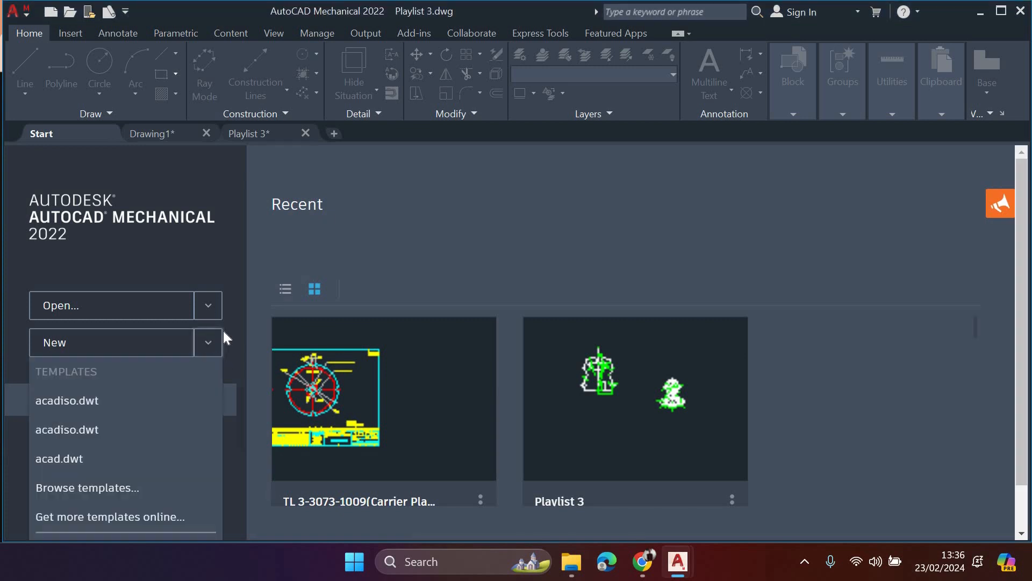
pyautogui.click(135, 405)
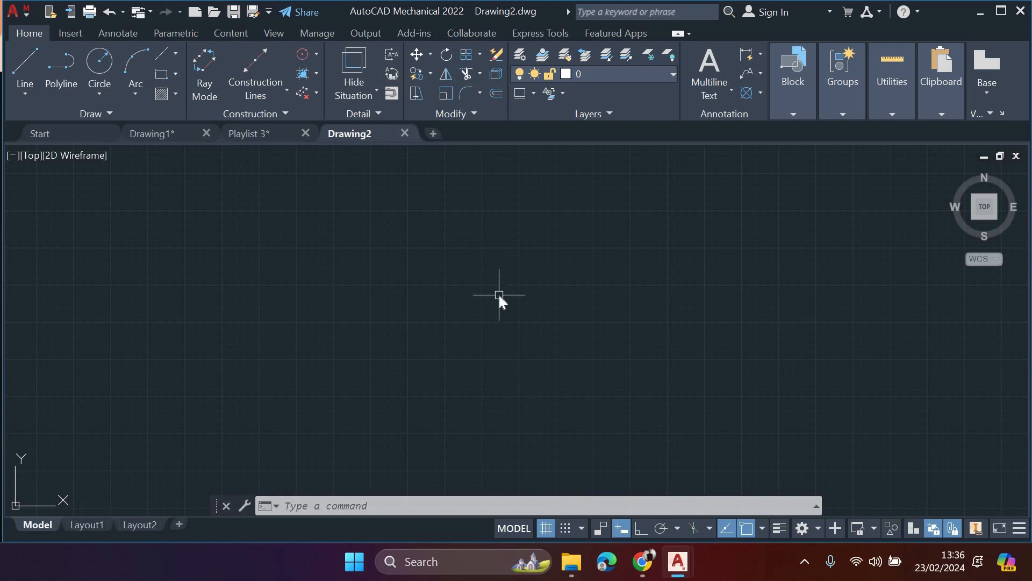
pyautogui.write('OP')
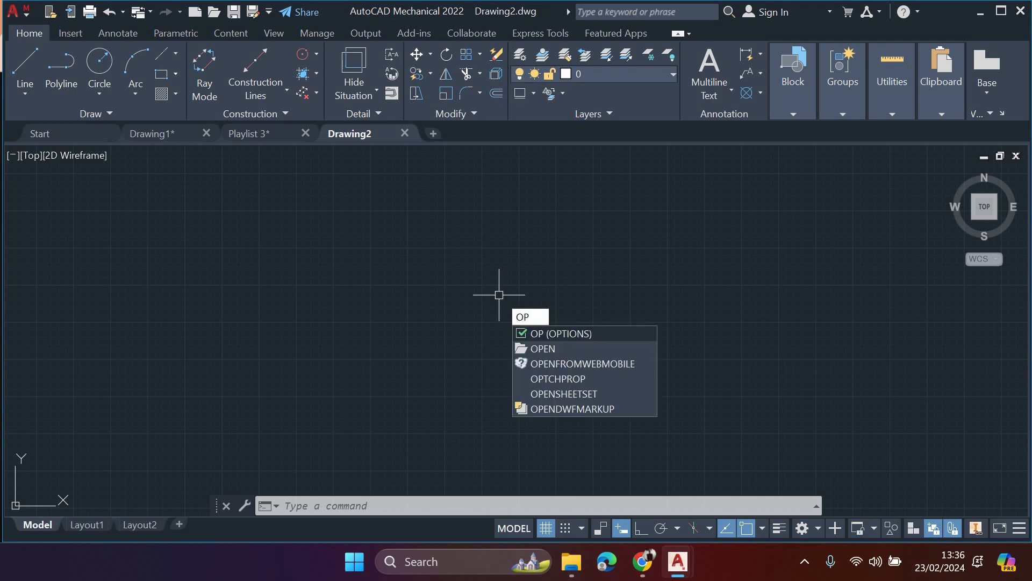
pyautogui.press('Return')
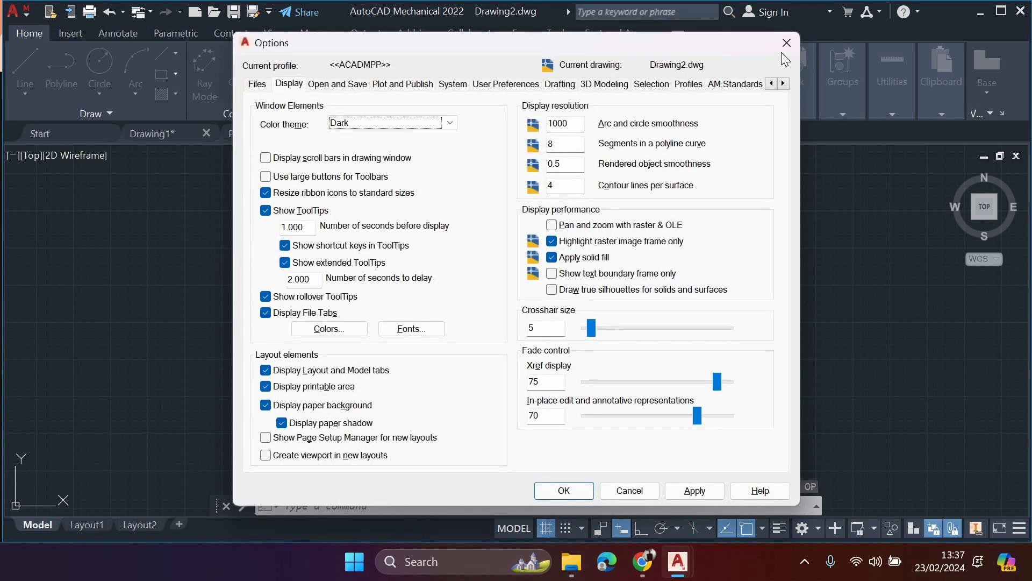
pyautogui.click(786, 43)
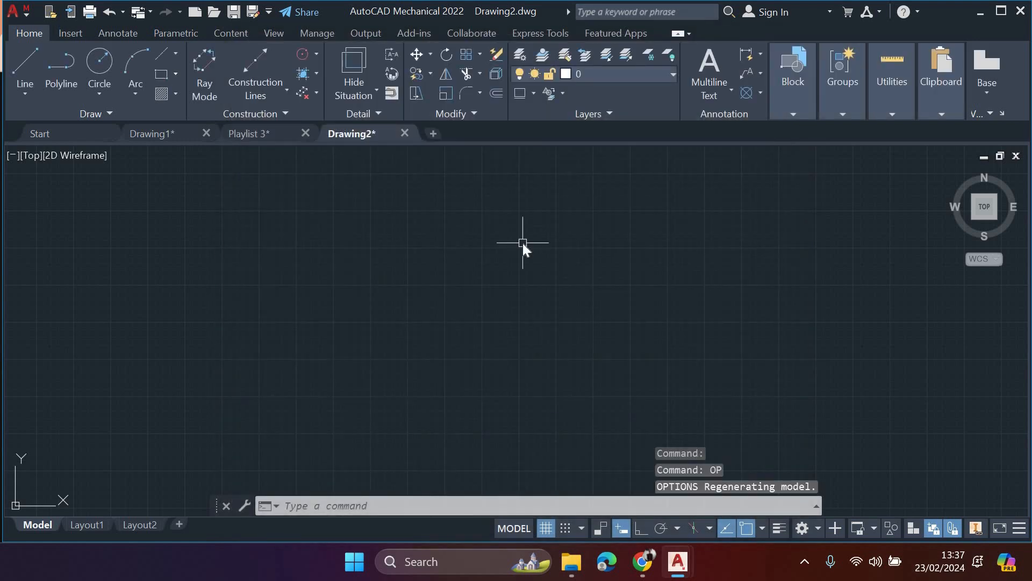
pyautogui.write('OP')
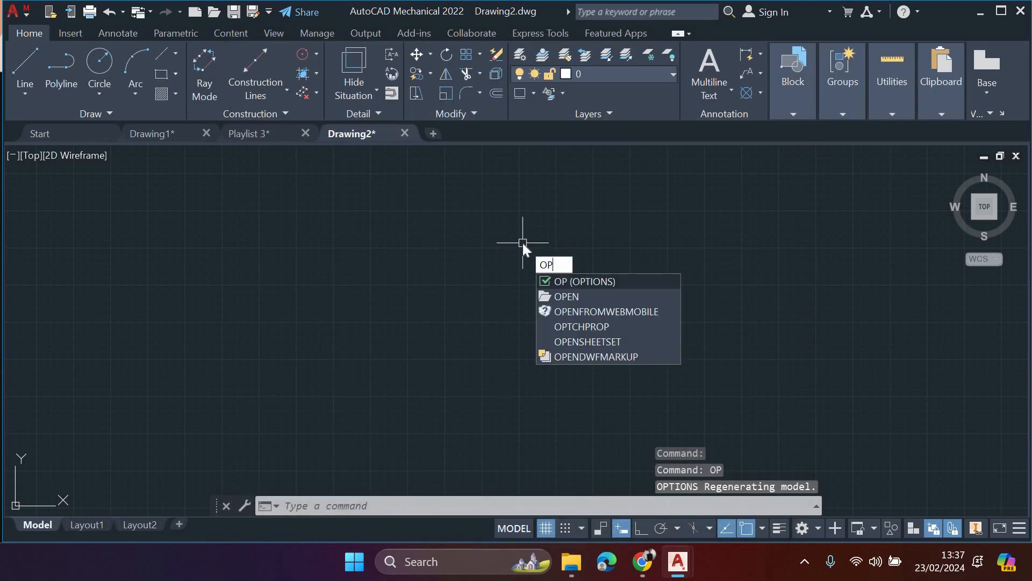
pyautogui.press('Return')
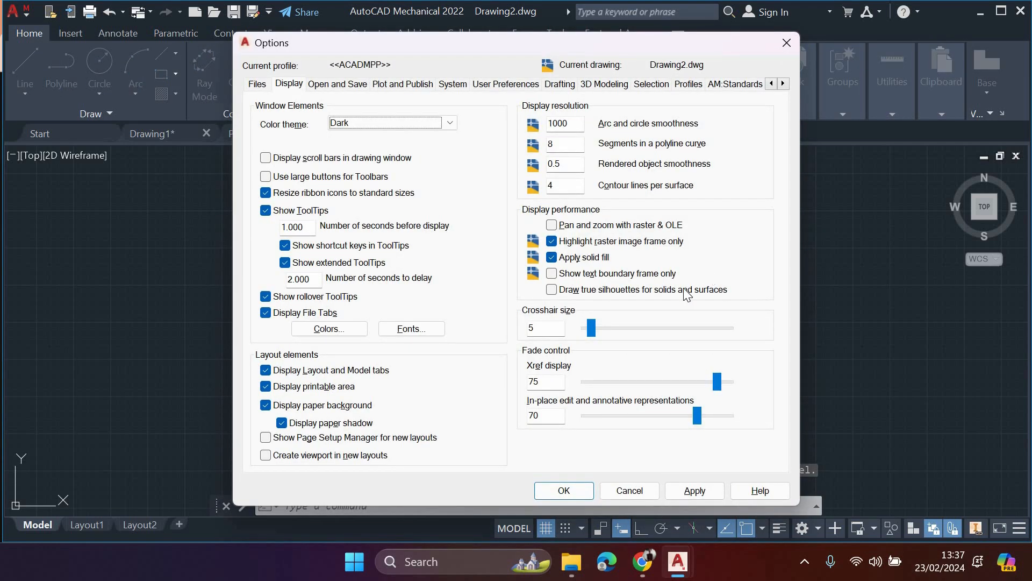
pyautogui.click(786, 42)
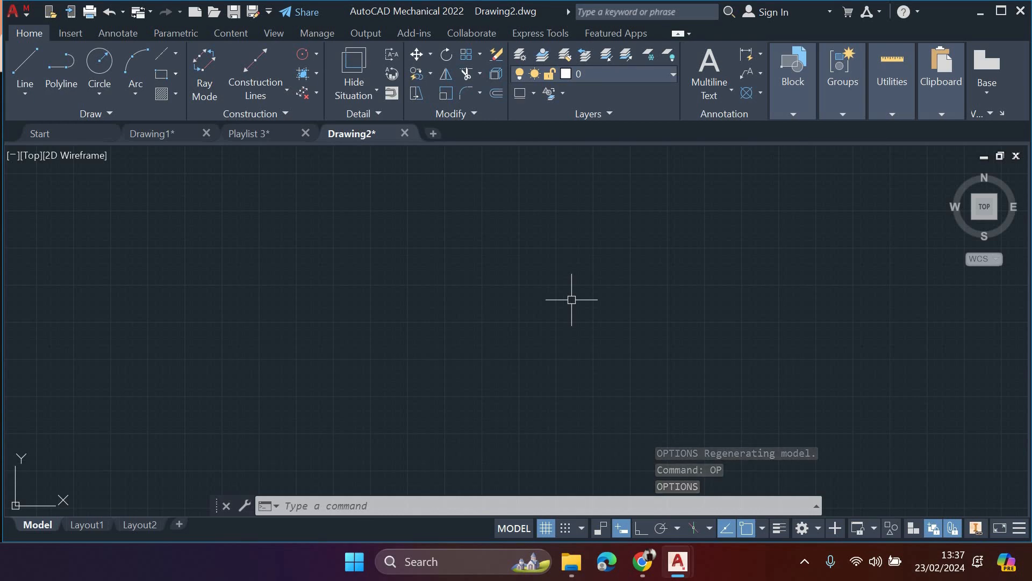
# - Open the Options dialog, look through its settings categories and return to the display settings
pyautogui.write('op')
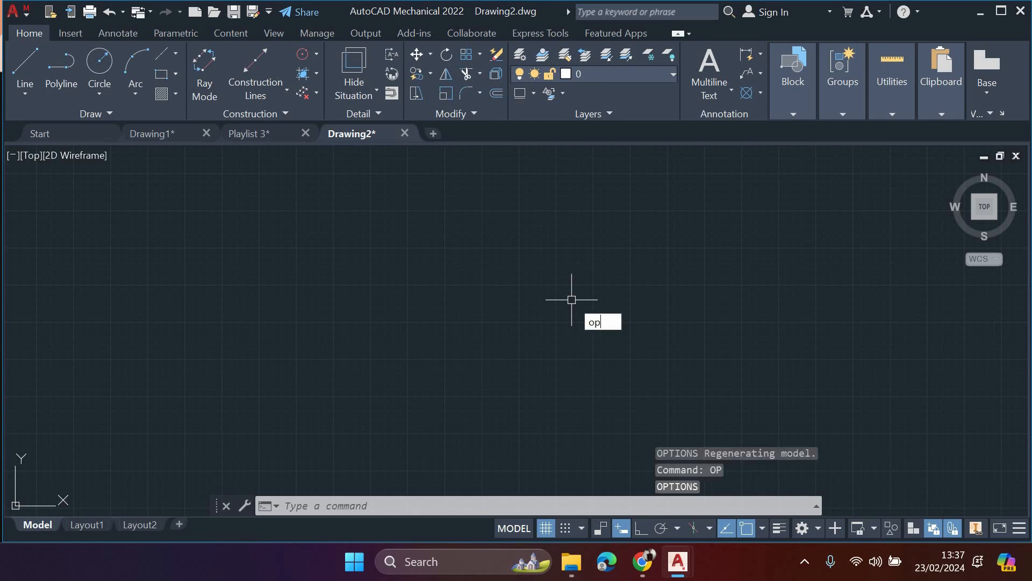
pyautogui.press('Return')
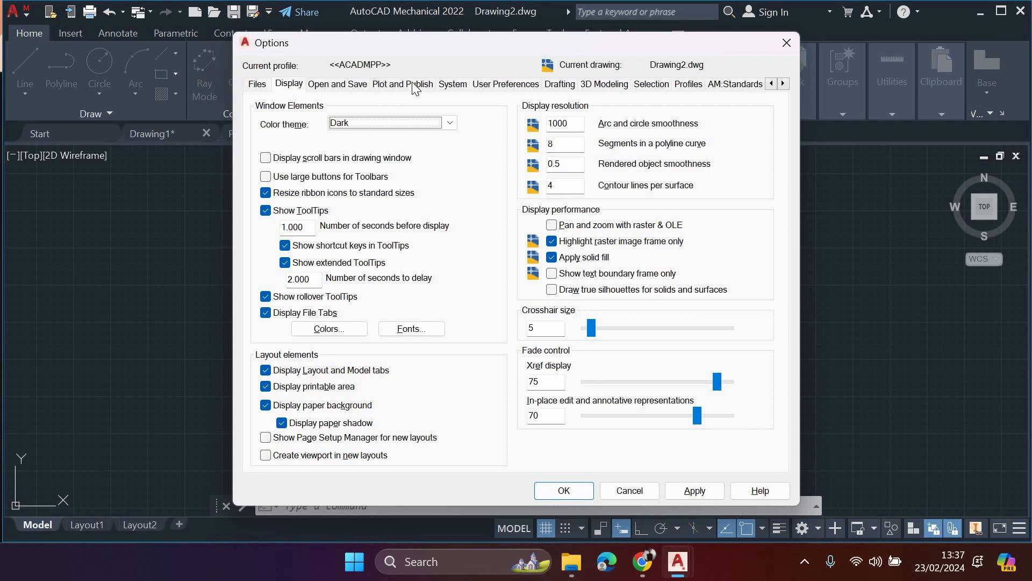
pyautogui.hotkey('ctrl', 'Tab')
pyautogui.hotkey('ctrl', 'Tab')
pyautogui.hotkey('ctrl', 'Tab')
pyautogui.hotkey('ctrl', 'Tab')
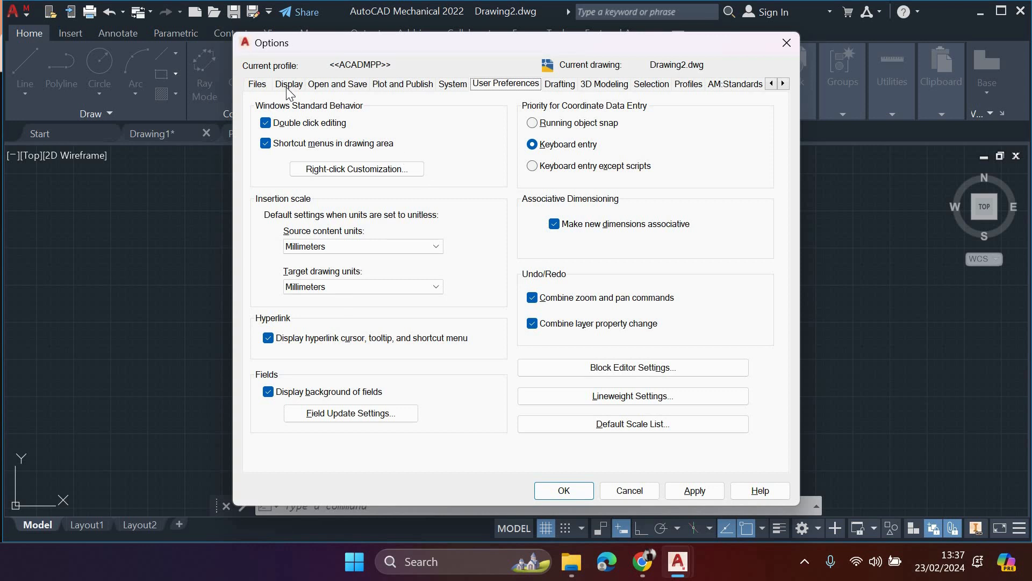
pyautogui.click(257, 84)
pyautogui.click(289, 85)
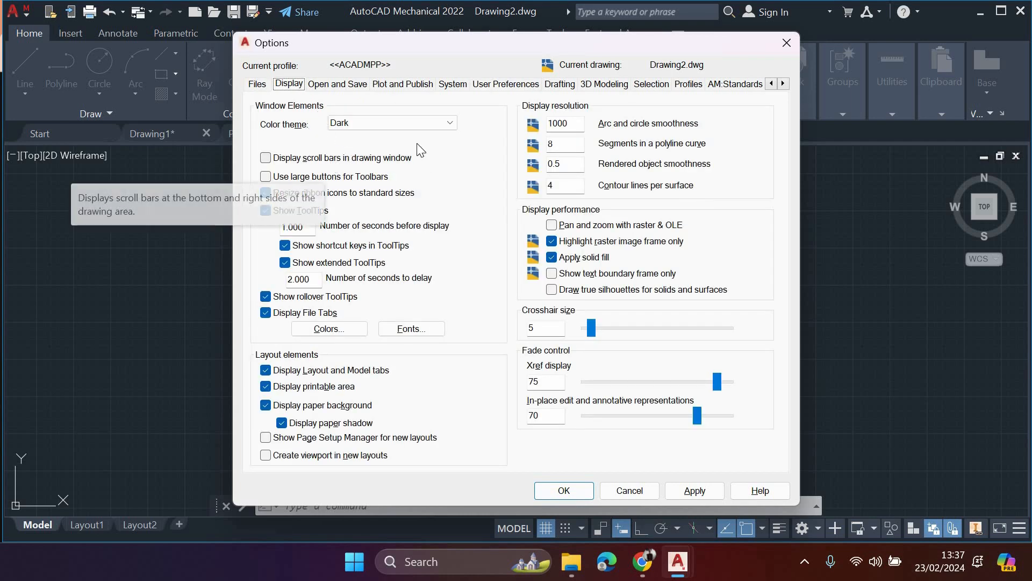
# - Set the interface color theme to Light and apply it
pyautogui.click(359, 129)
pyautogui.click(359, 135)
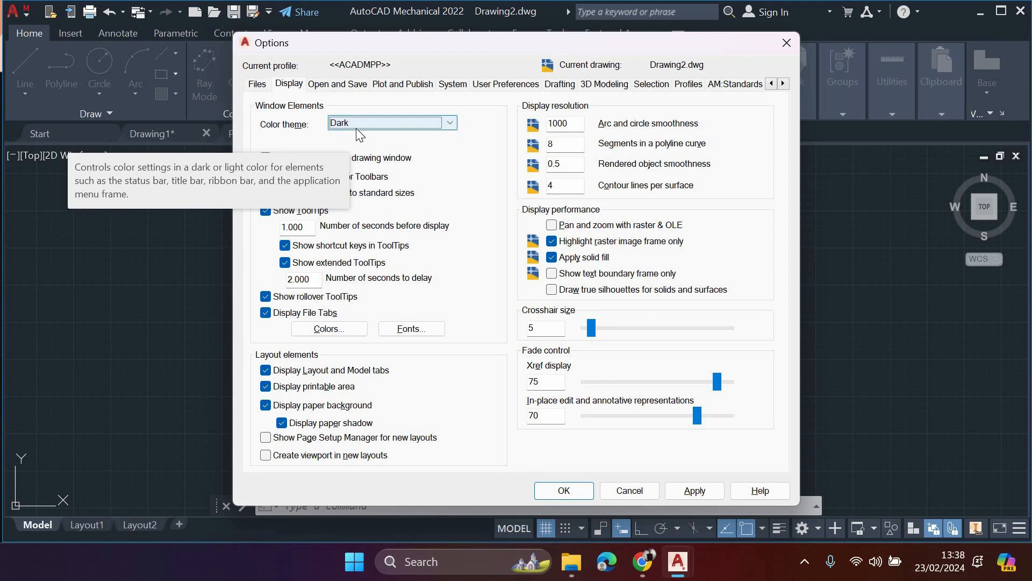
pyautogui.click(356, 129)
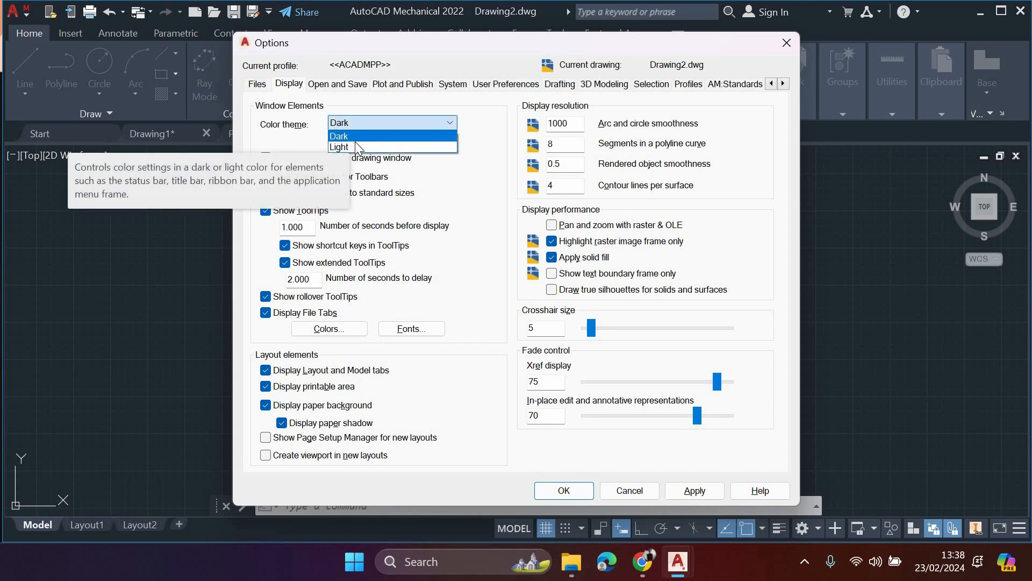
pyautogui.click(687, 490)
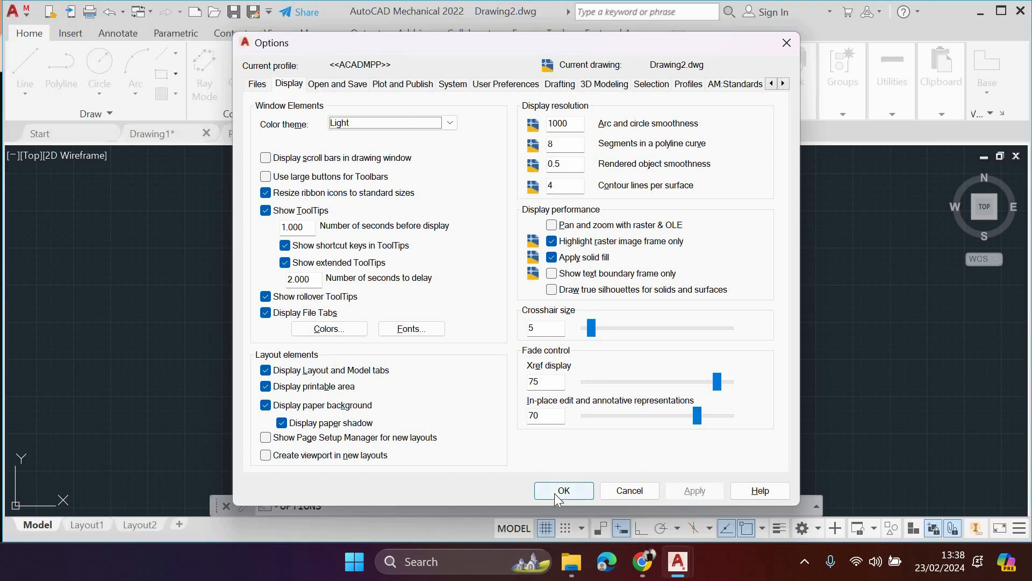
pyautogui.click(554, 493)
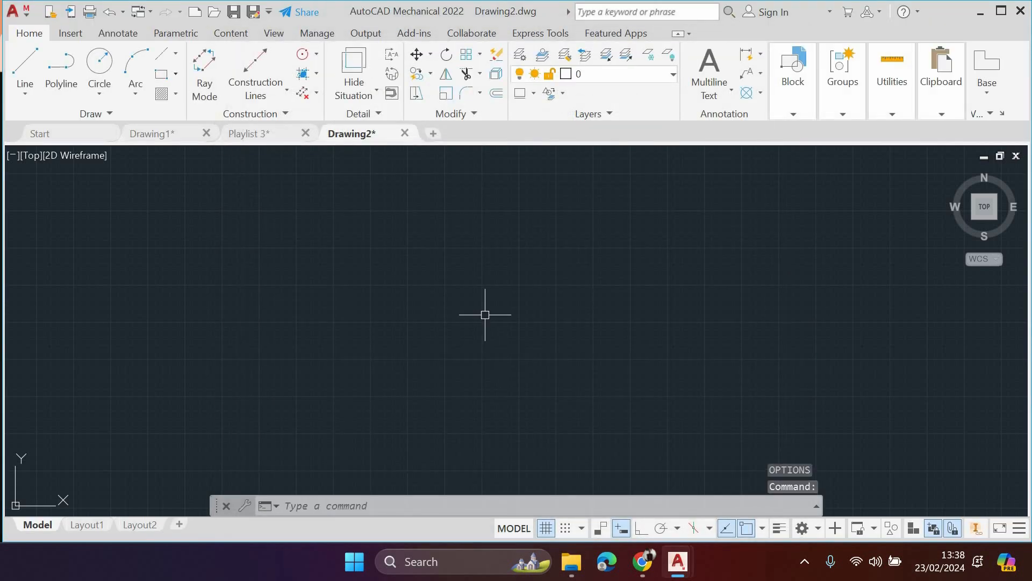
# - Reopen the options and set the interface color theme back to Dark
pyautogui.moveTo(470, 294); pyautogui.dragTo(464, 309, button='middle')
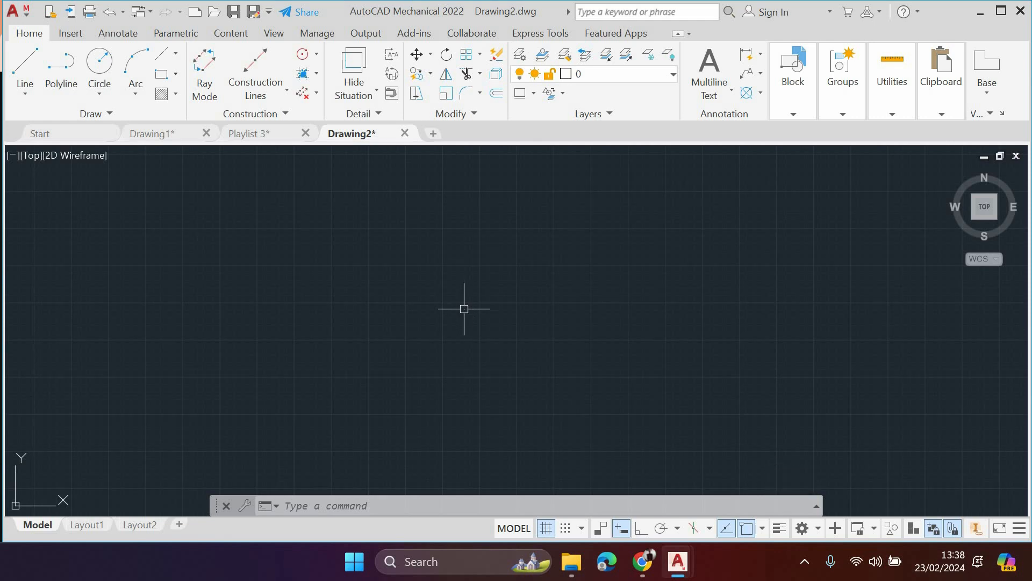
pyautogui.write('OP')
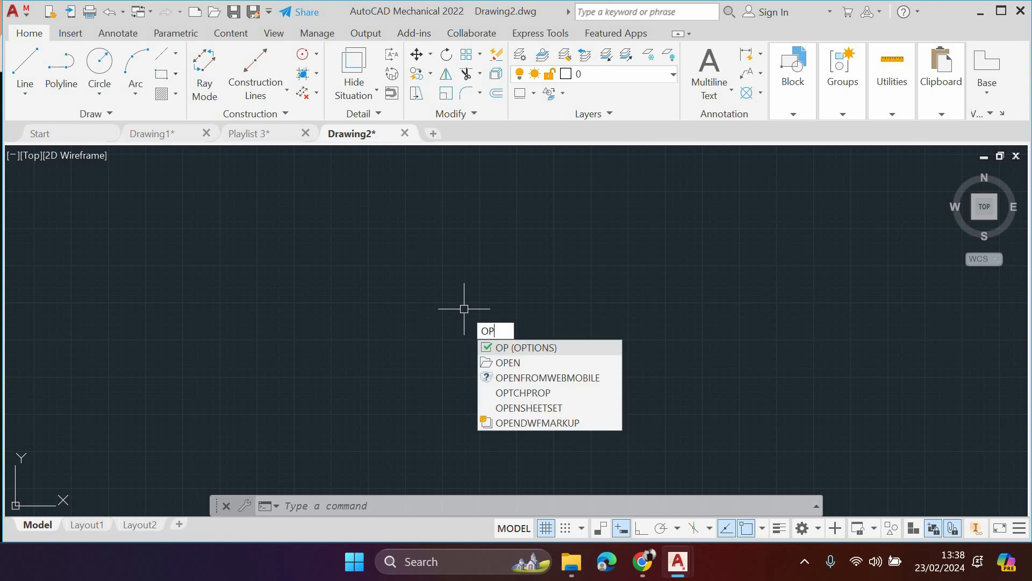
pyautogui.press('Return')
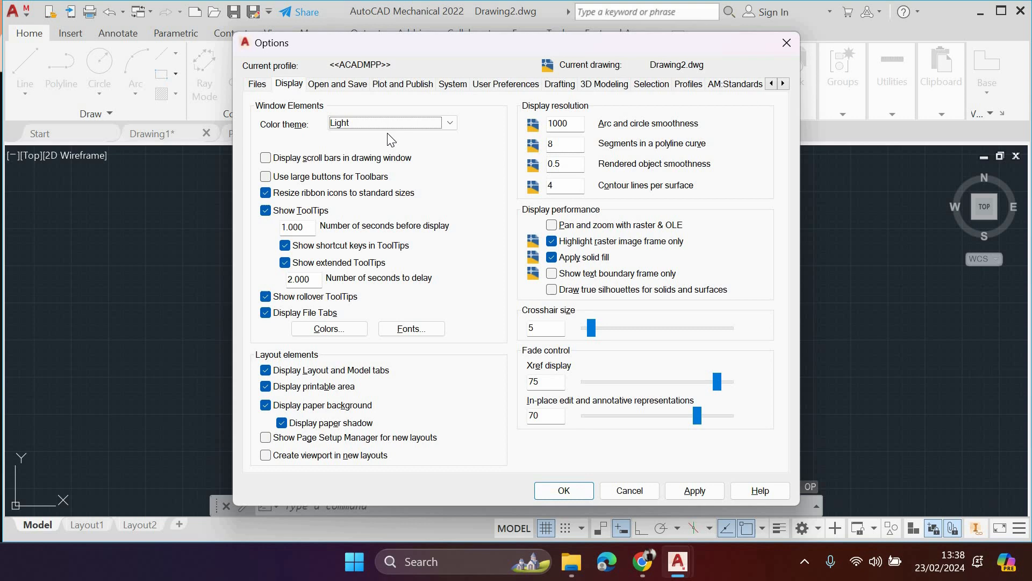
pyautogui.click(389, 127)
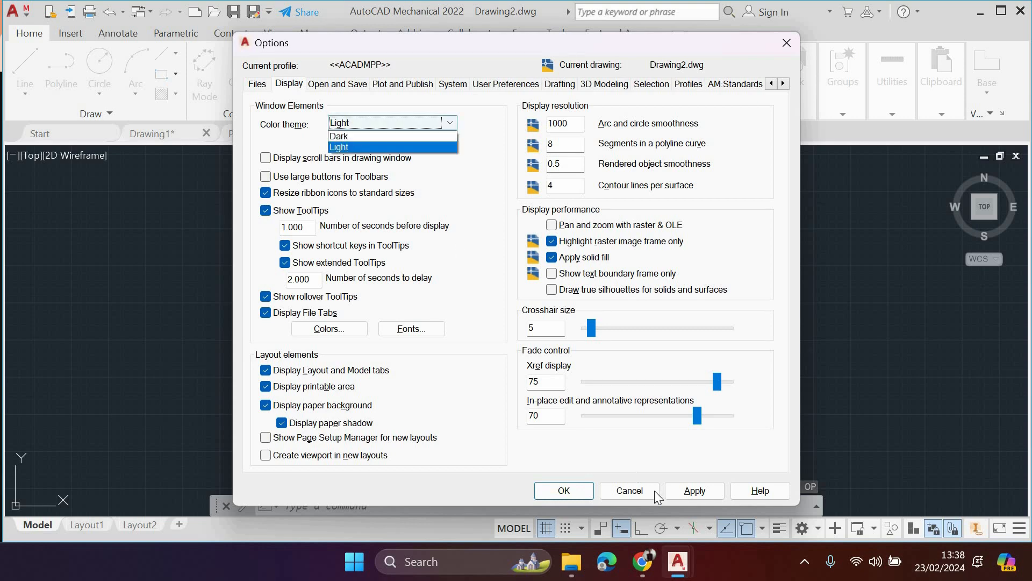
pyautogui.press('Up')
pyautogui.press('Return')
pyautogui.click(694, 494)
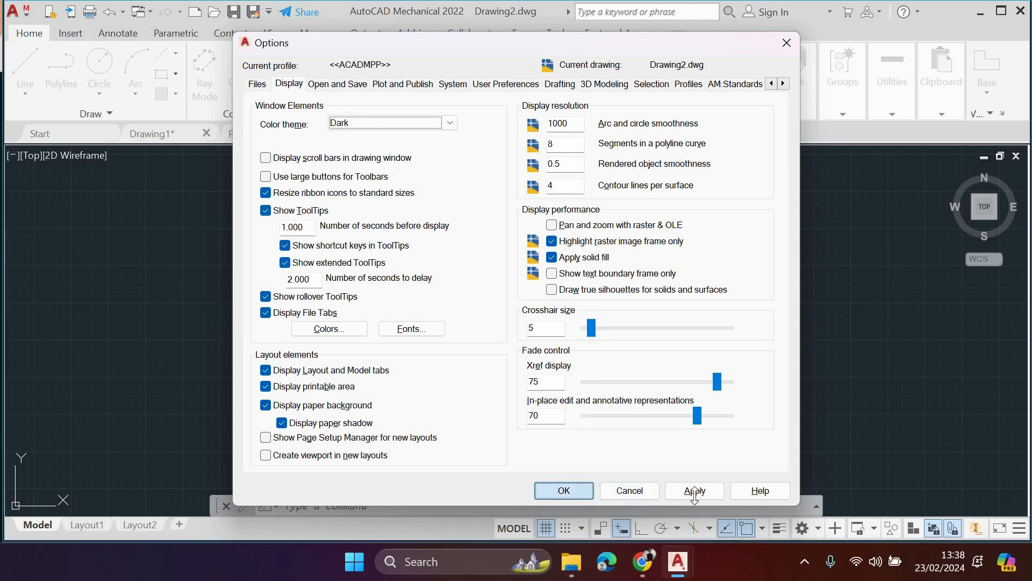
pyautogui.press('Return')
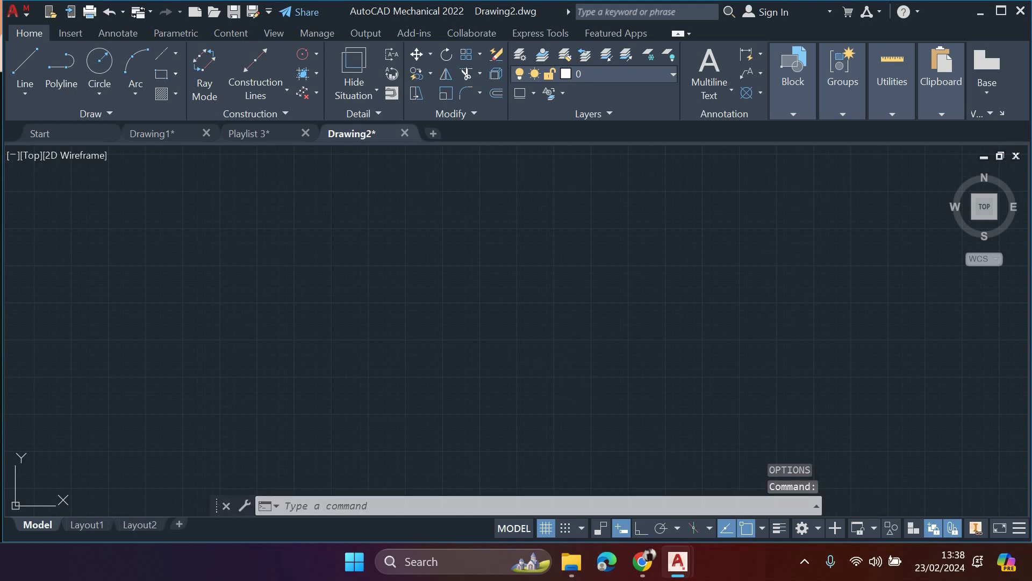
# - Set the uniform background color of 2D model space to Black in the drawing window colors and apply the options
pyautogui.write('op')
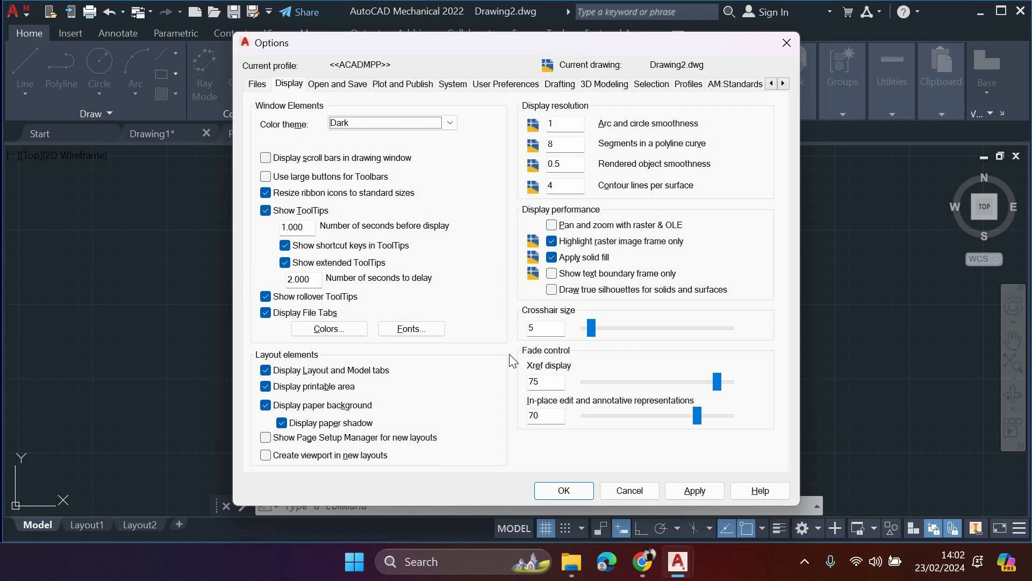
pyautogui.click(357, 330)
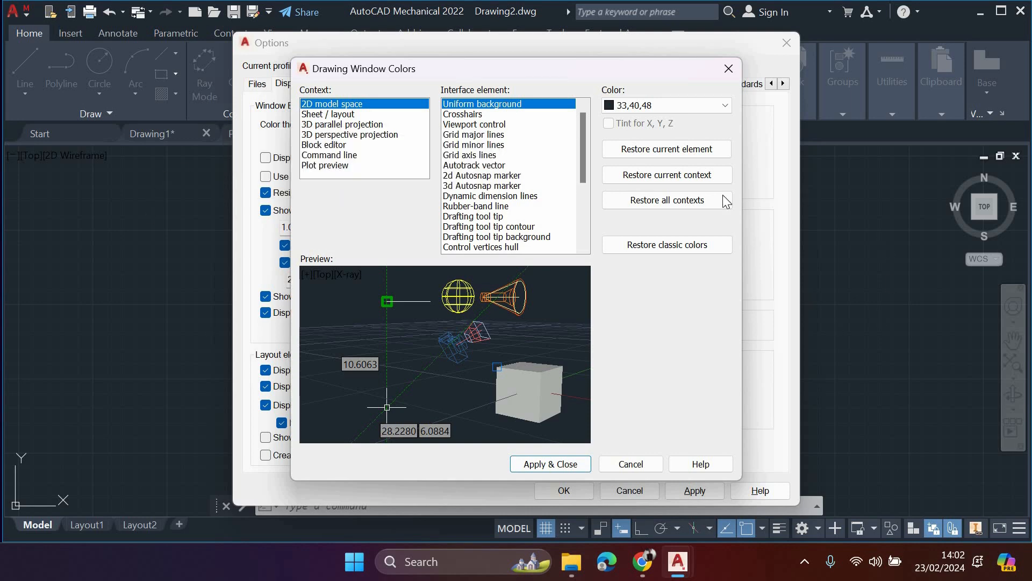
pyautogui.click(646, 107)
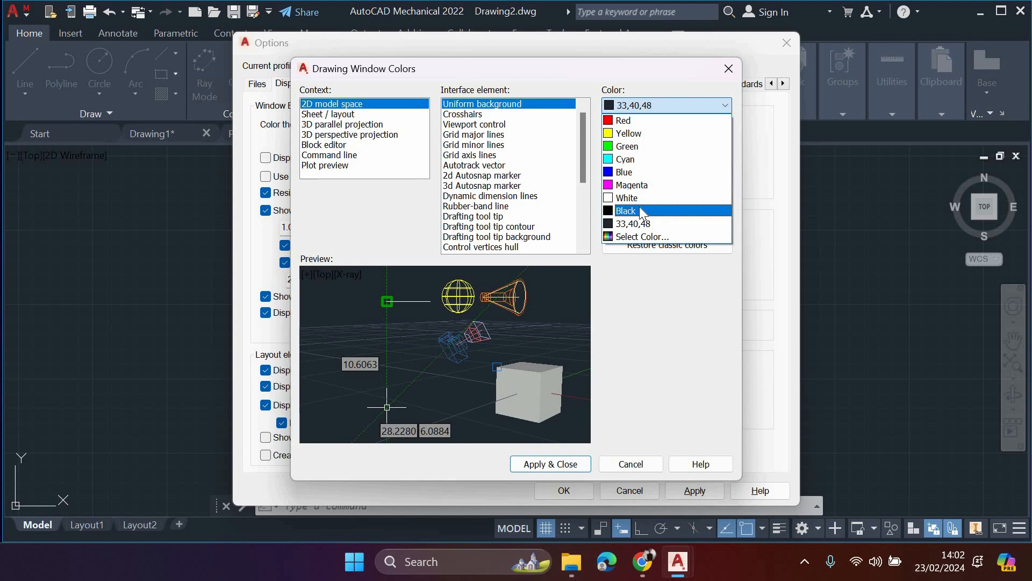
pyautogui.click(640, 207)
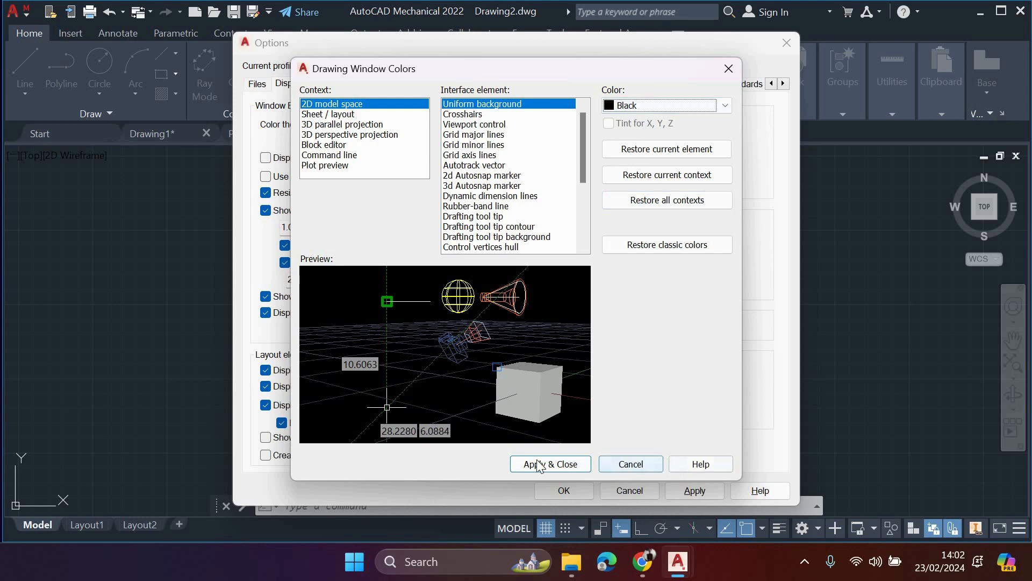
pyautogui.click(585, 466)
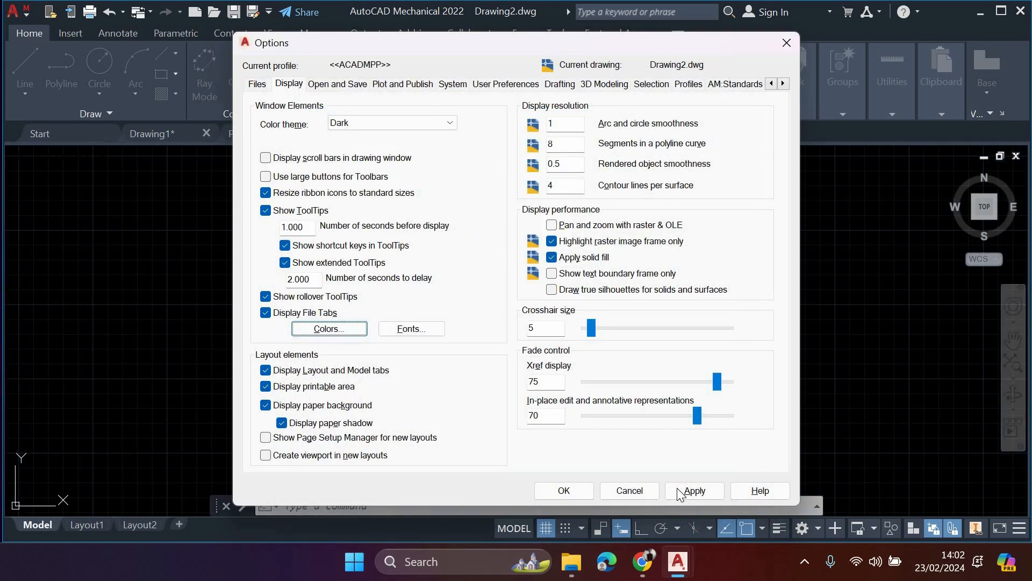
pyautogui.click(679, 490)
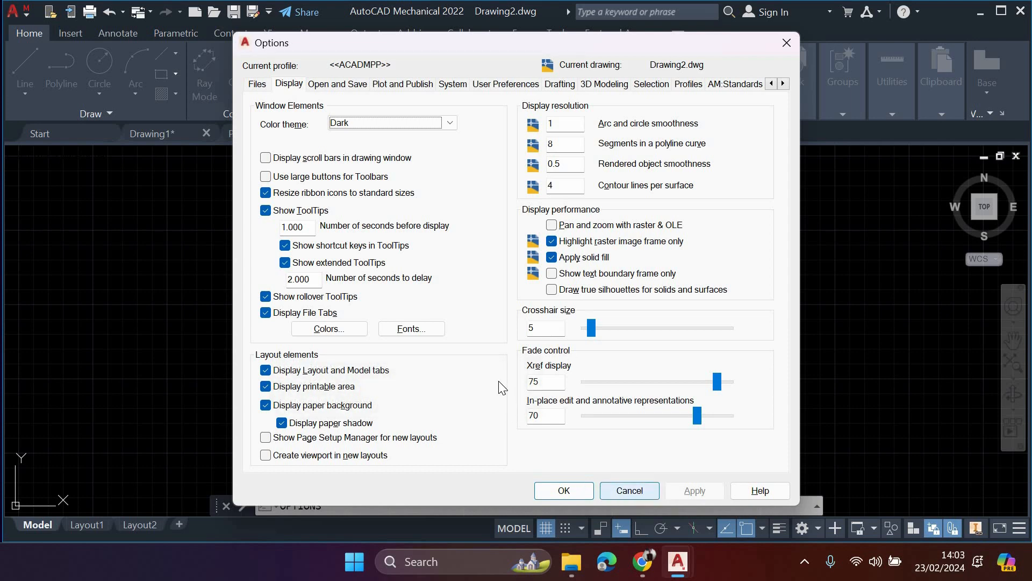
pyautogui.click(564, 491)
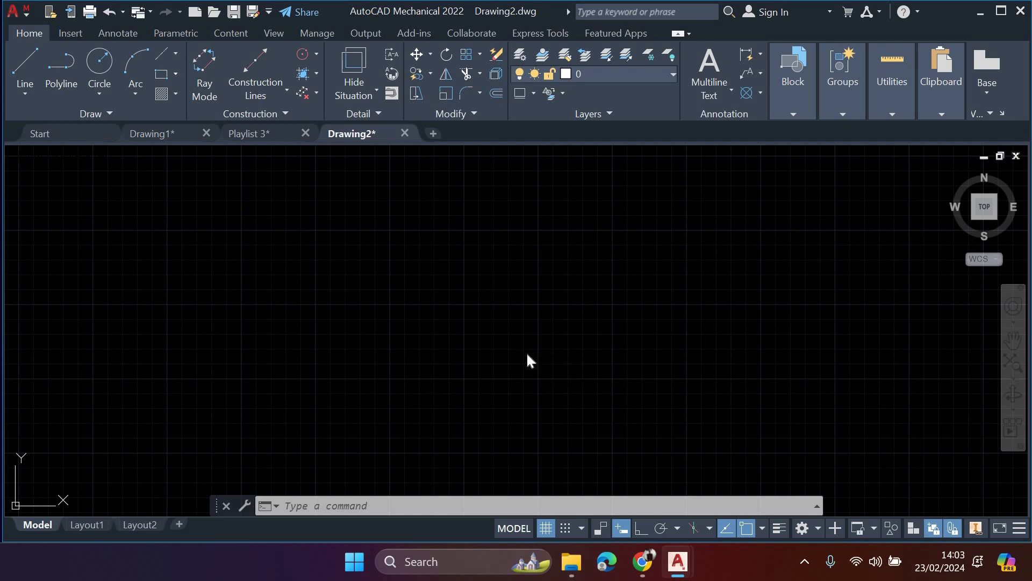
# - Set the crosshair size to 100 in the display options
pyautogui.write('op')
pyautogui.press('Return')
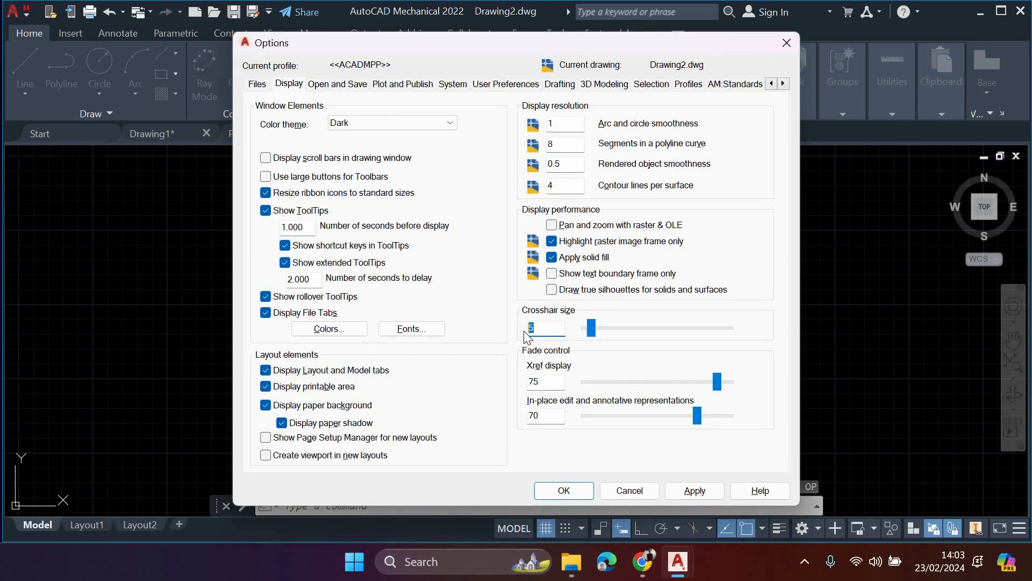
pyautogui.write('100')
pyautogui.press('Return')
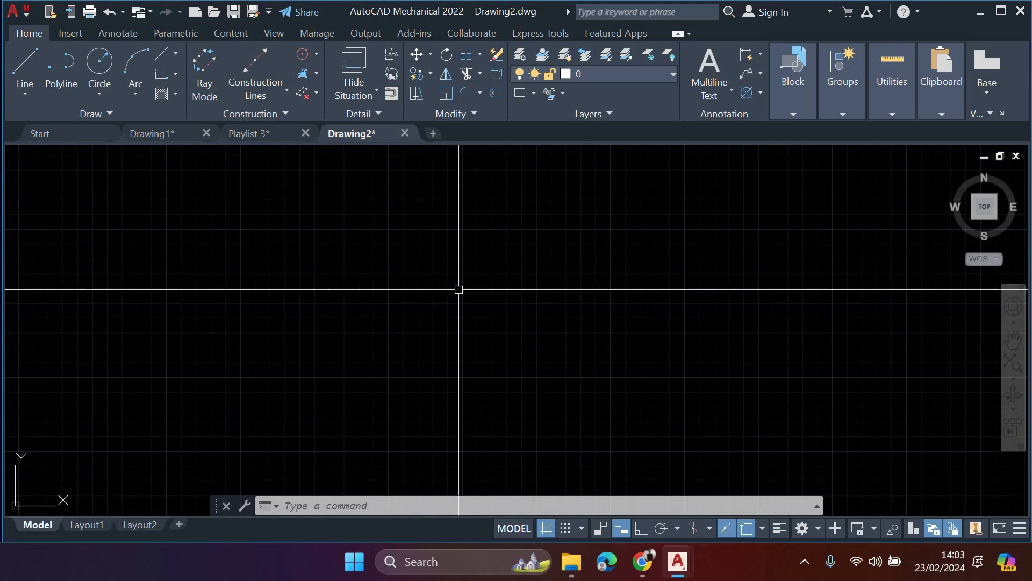
pyautogui.write('op')
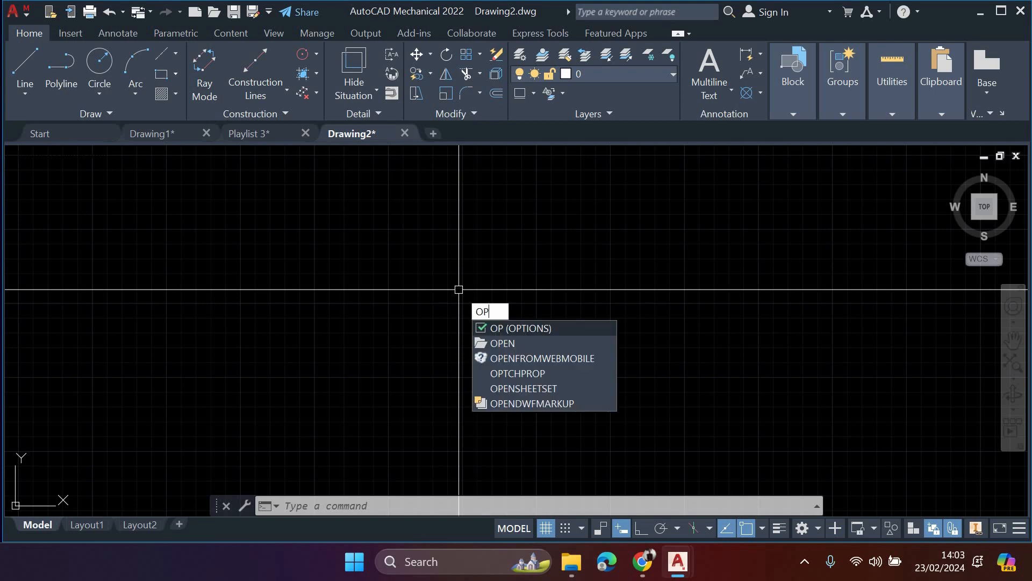
pyautogui.press('Return')
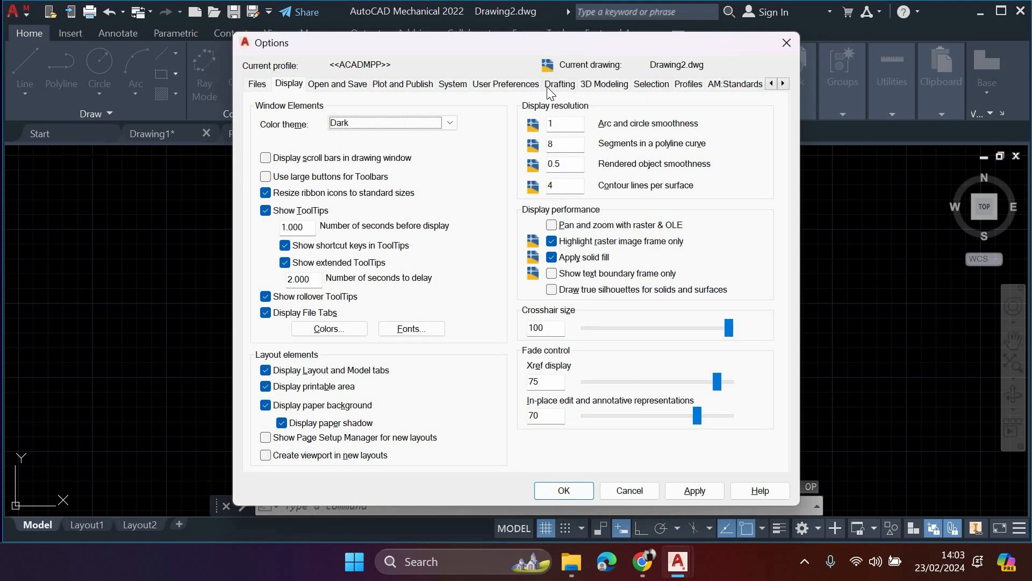
pyautogui.click(505, 83)
pyautogui.click(560, 84)
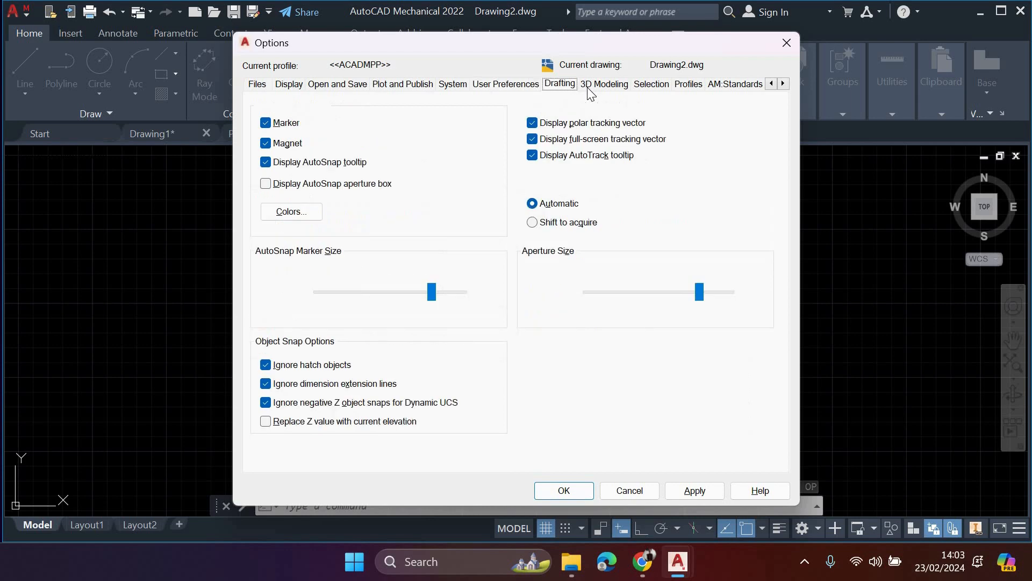
pyautogui.click(638, 86)
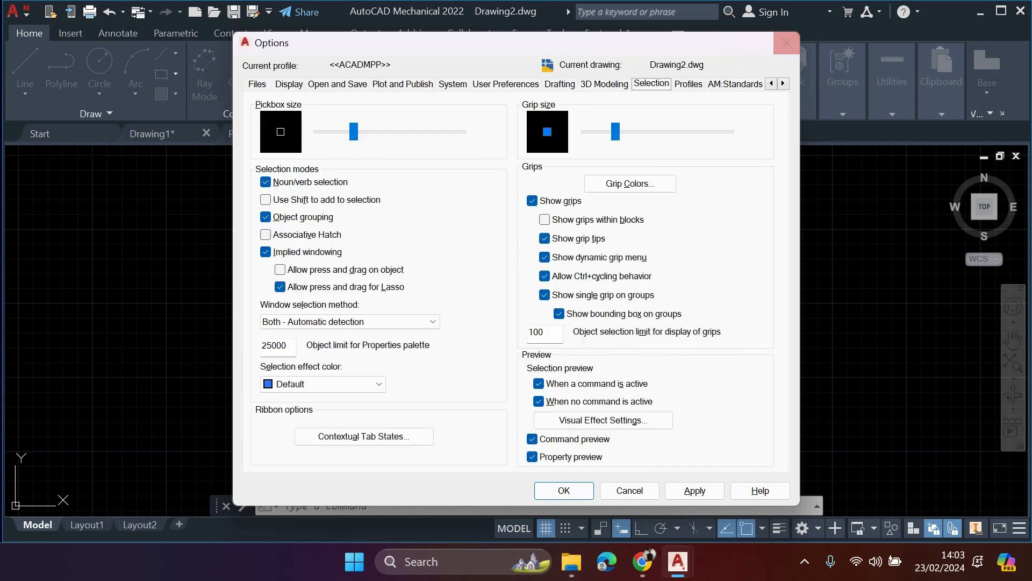
pyautogui.click(786, 42)
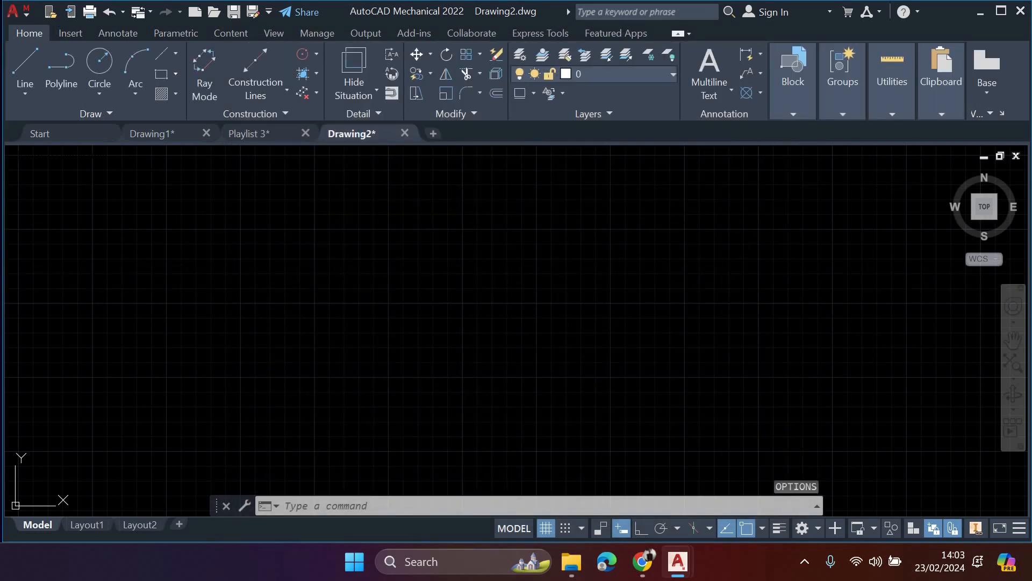
# - Enlarge the pickbox to slightly above the middle of its size range in the selection options and check it in the drawing
pyautogui.press('Return')
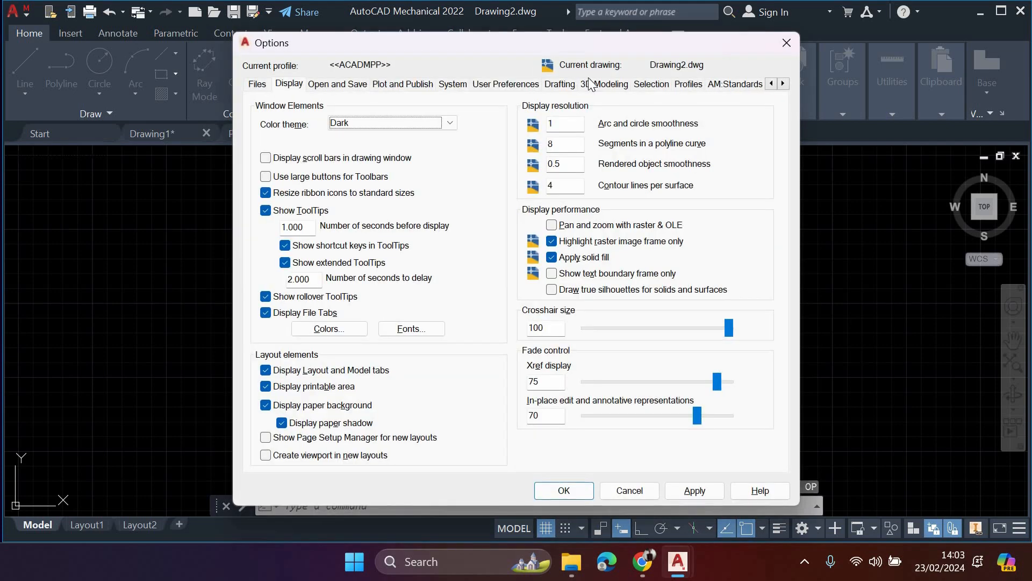
pyautogui.click(562, 85)
pyautogui.click(606, 85)
pyautogui.click(641, 86)
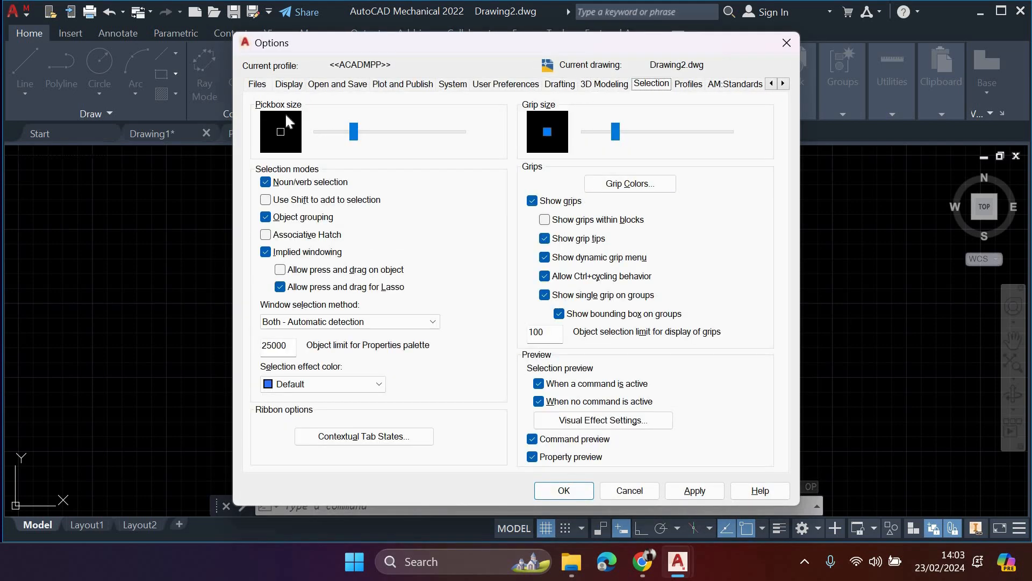
pyautogui.click(398, 135)
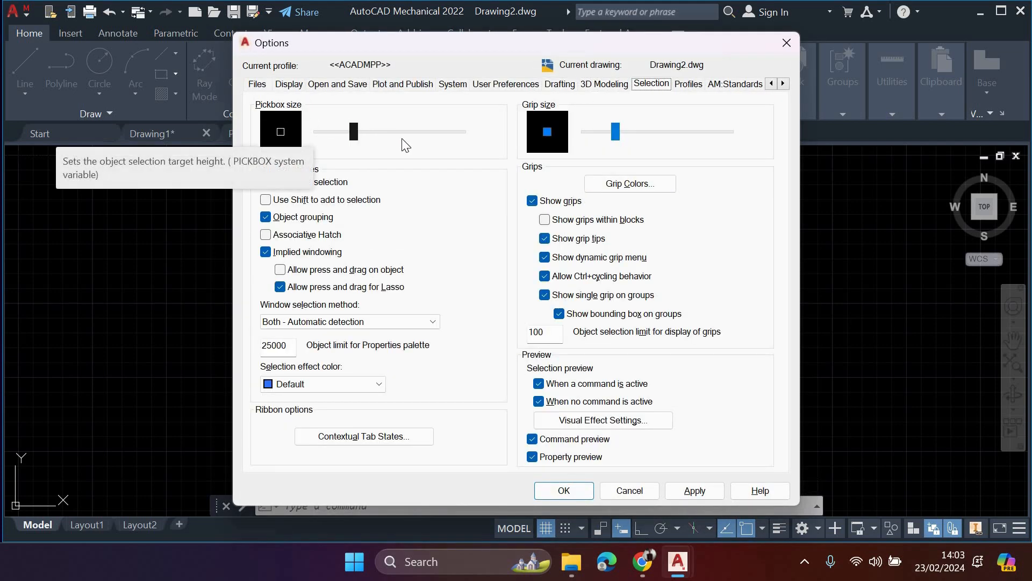
pyautogui.click(673, 486)
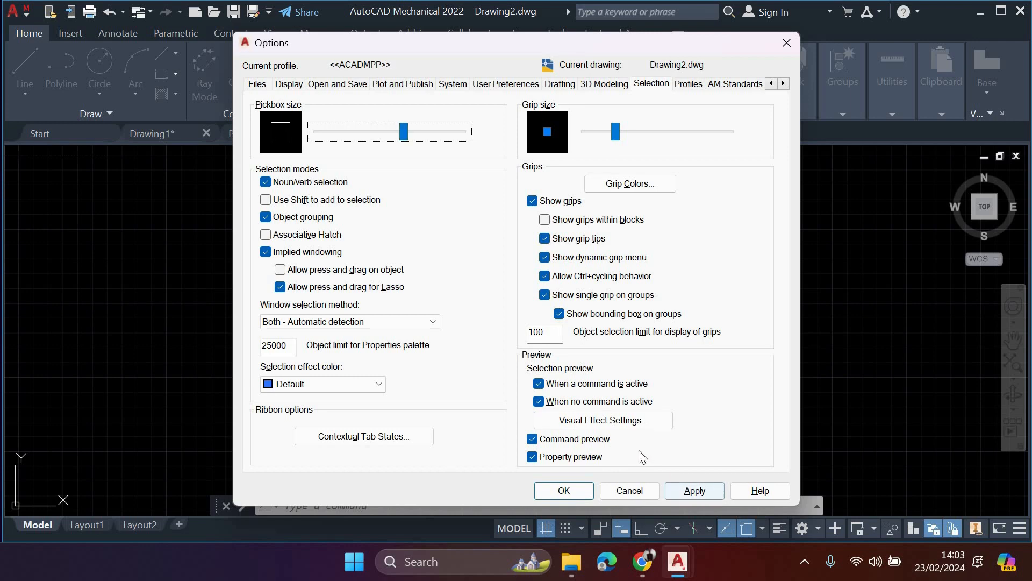
pyautogui.click(629, 490)
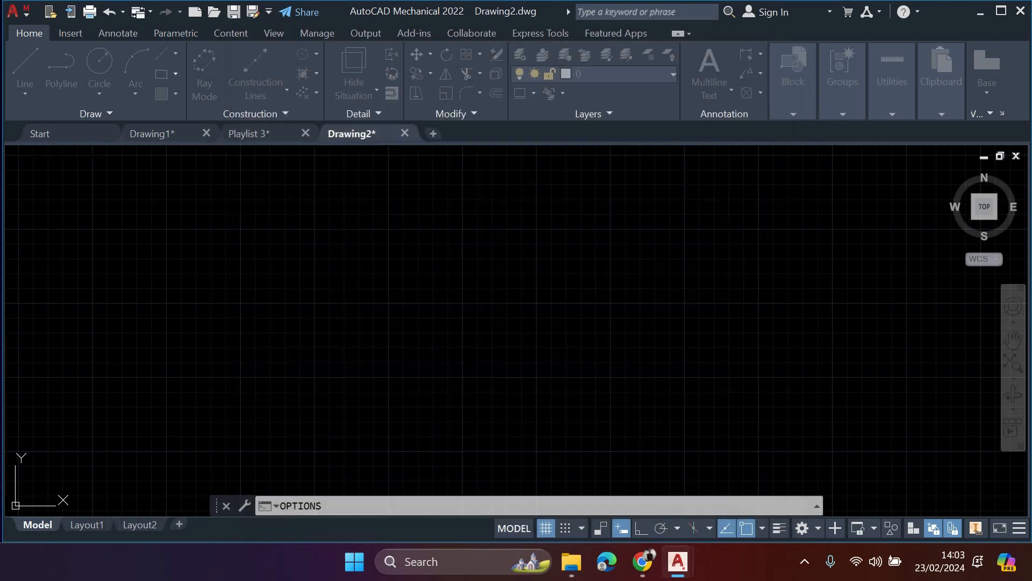
pyautogui.scroll(2, 481, 293)
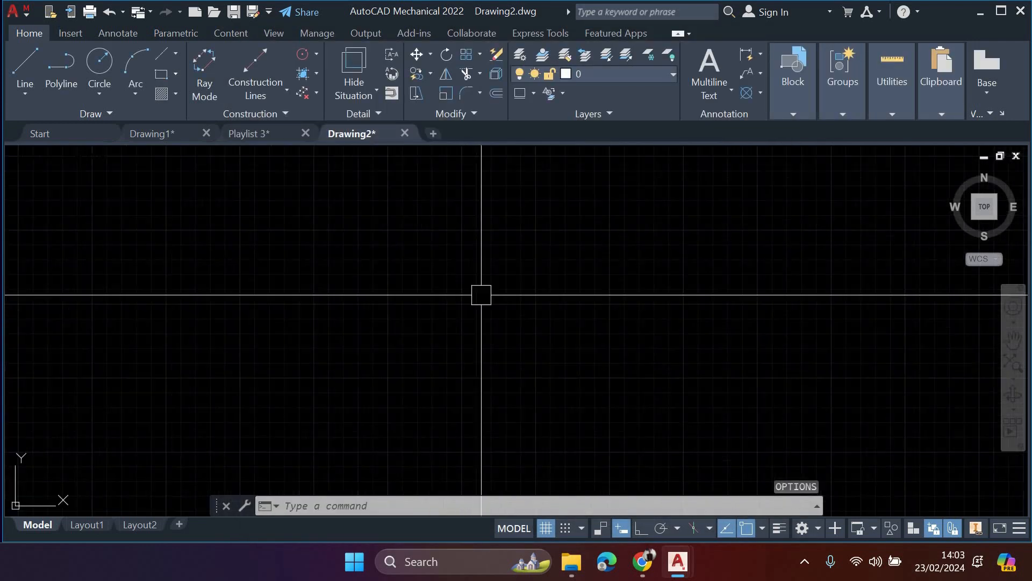
pyautogui.scroll(-2, 481, 294)
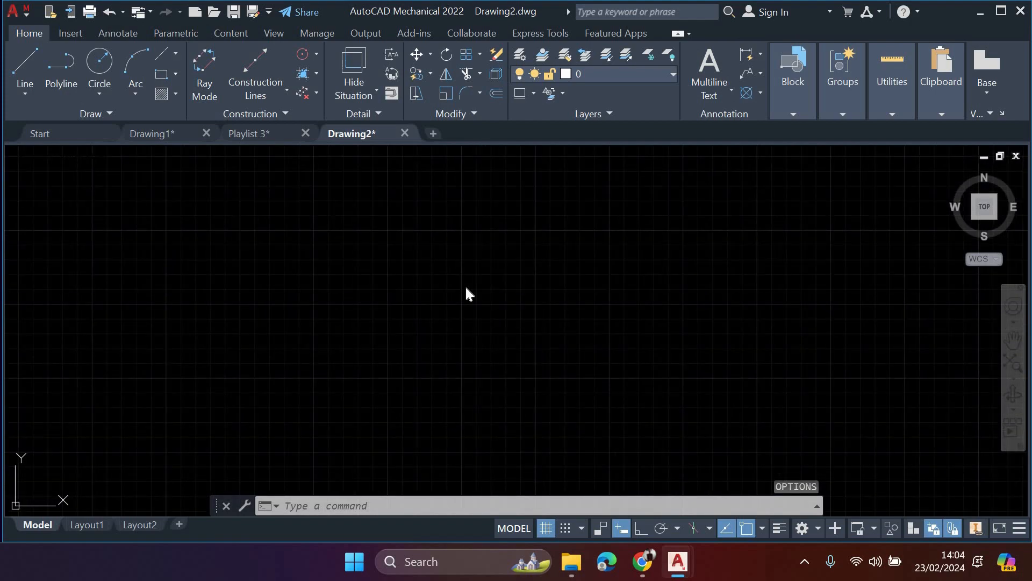
# - Reopen the options and set the crosshair size to 10 in the display settings
pyautogui.press('Return')
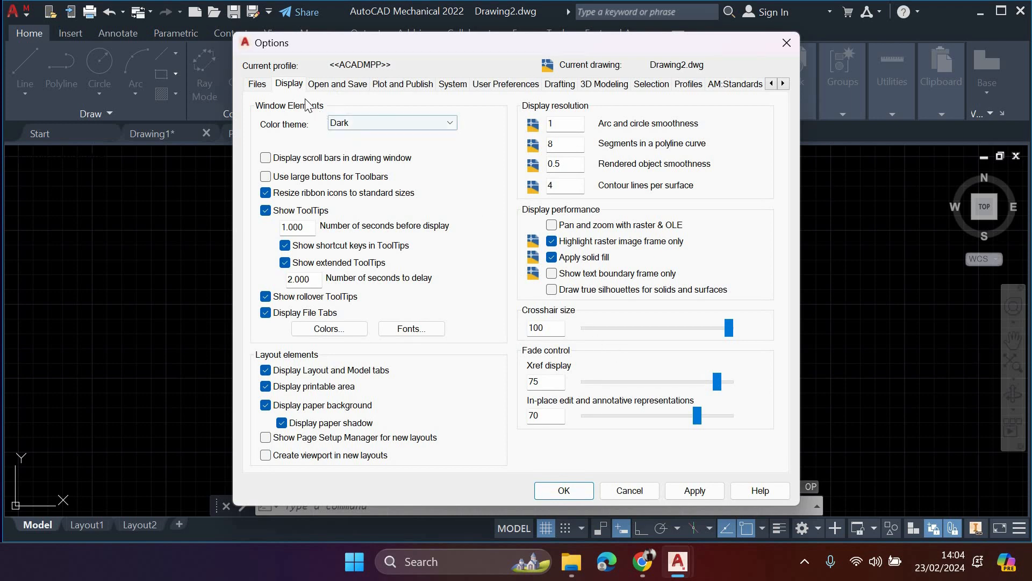
pyautogui.click(311, 87)
pyautogui.click(295, 90)
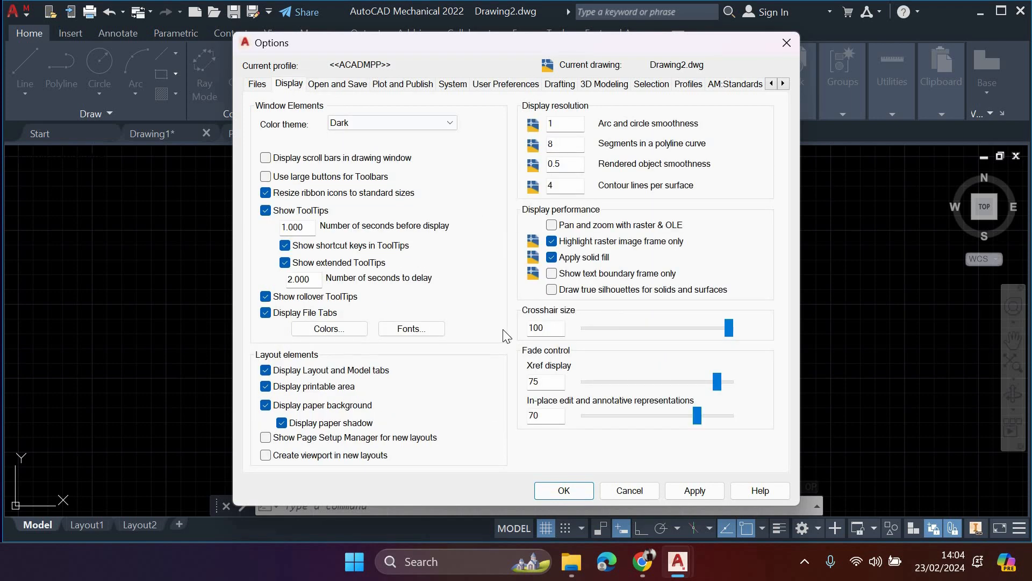
pyautogui.doubleClick(536, 328)
pyautogui.write('10')
pyautogui.press('Return')
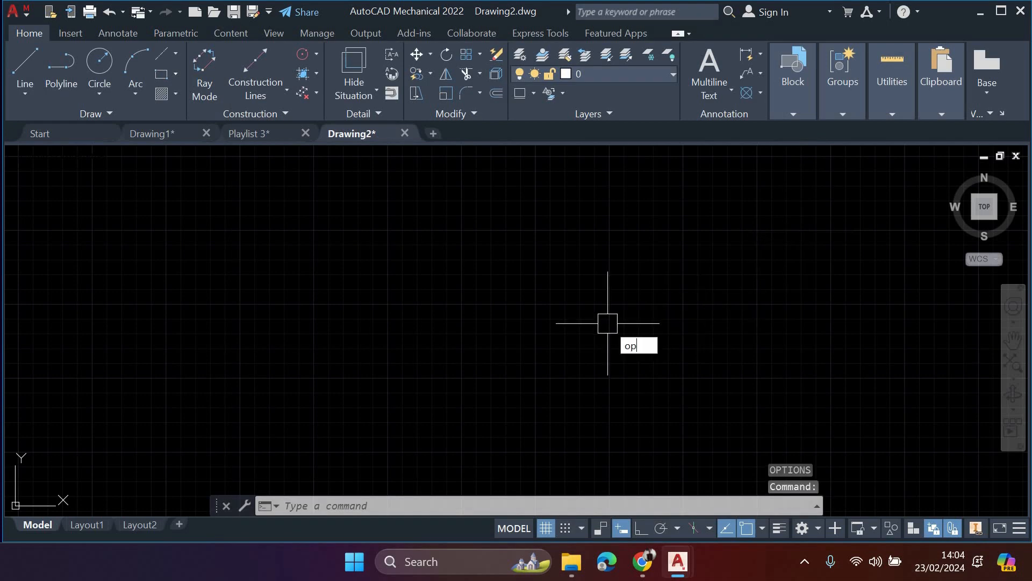
# - Reduce the pickbox size to about a quarter of its range in the selection options and accept the change
pyautogui.write('op')
pyautogui.press('Return')
pyautogui.click(604, 85)
pyautogui.click(561, 84)
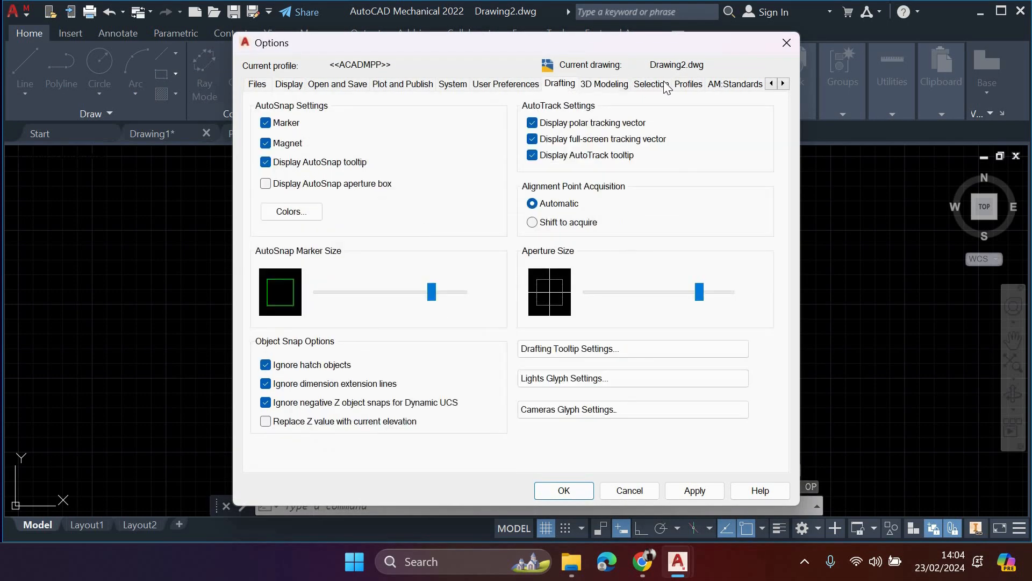
pyautogui.click(664, 84)
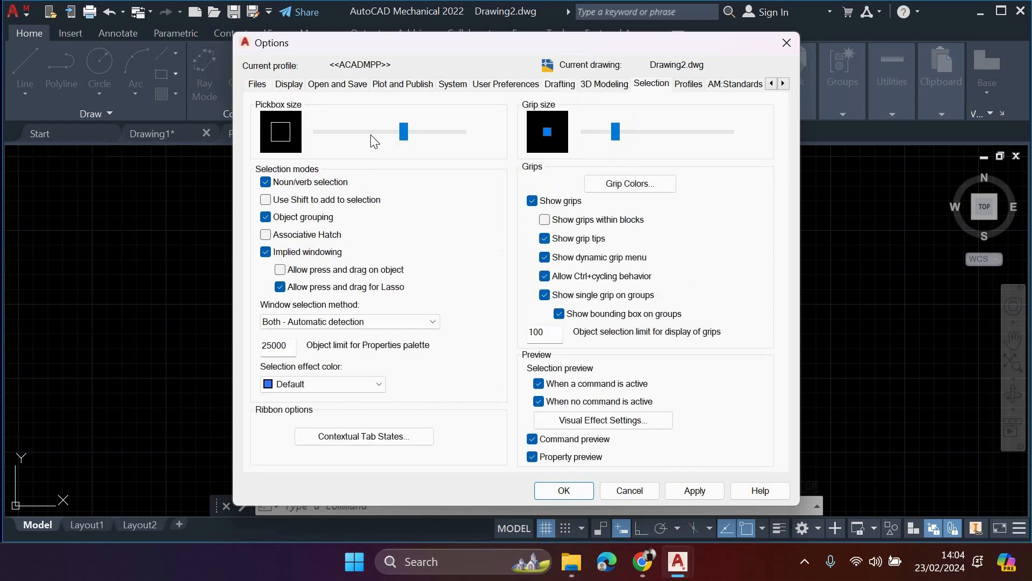
pyautogui.moveTo(403, 134); pyautogui.dragTo(354, 134)
pyautogui.click(564, 491)
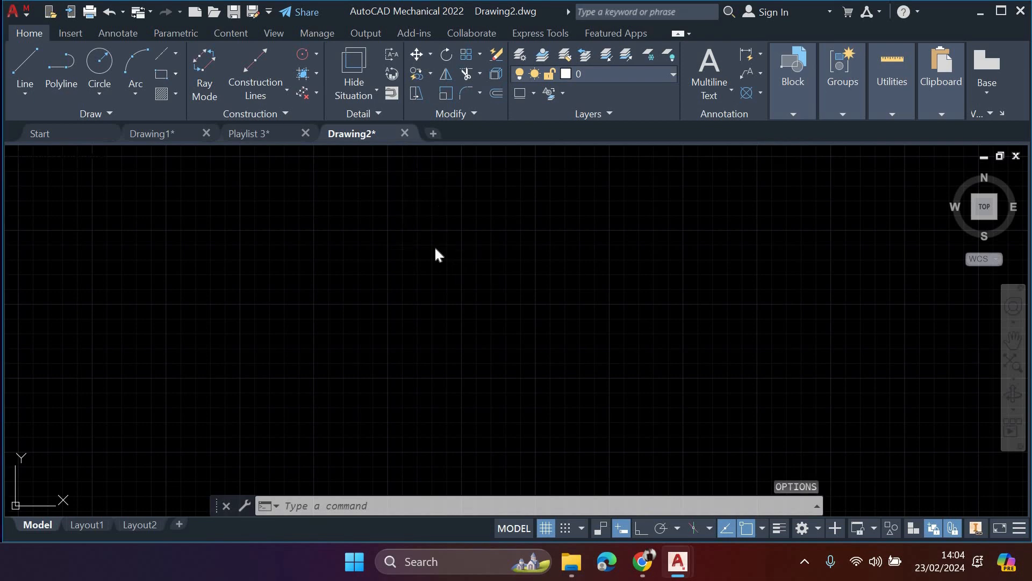
# - Set the default save format to AutoCAD Mechanical 2022 Drawing (*.dwg) in the file saving options and apply it
pyautogui.press('Return')
pyautogui.click(354, 84)
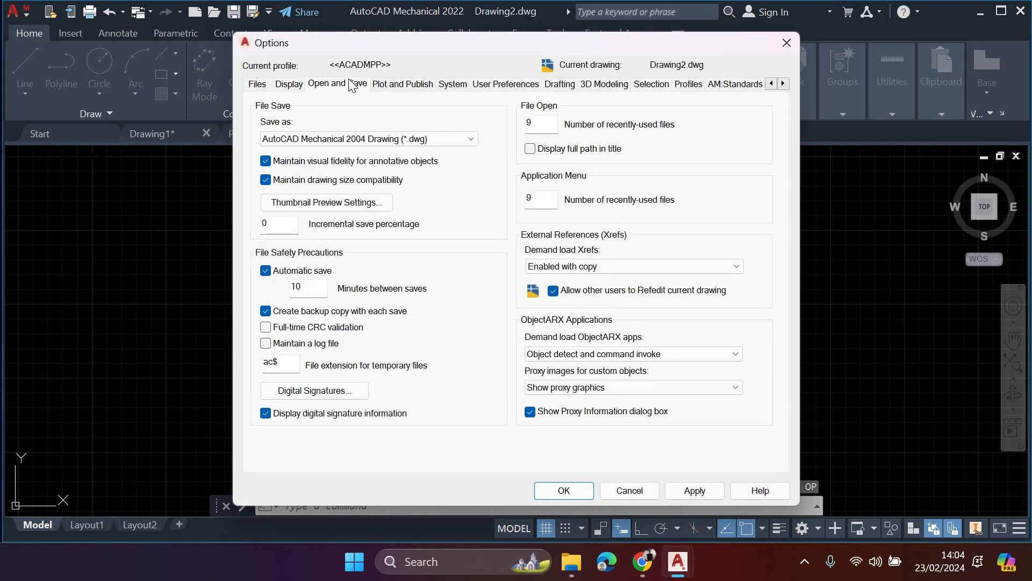
pyautogui.click(293, 85)
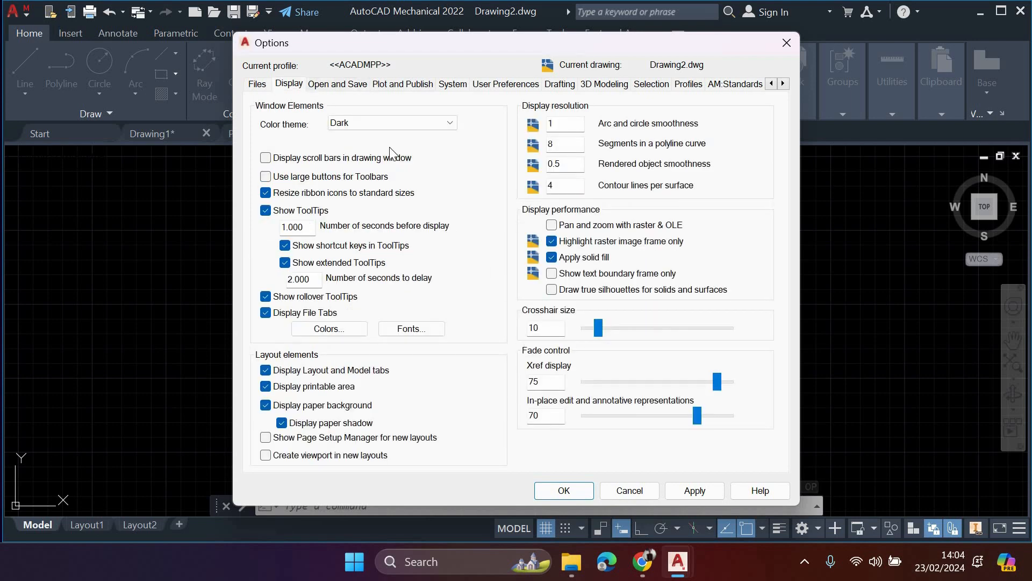
pyautogui.click(325, 86)
pyautogui.click(404, 85)
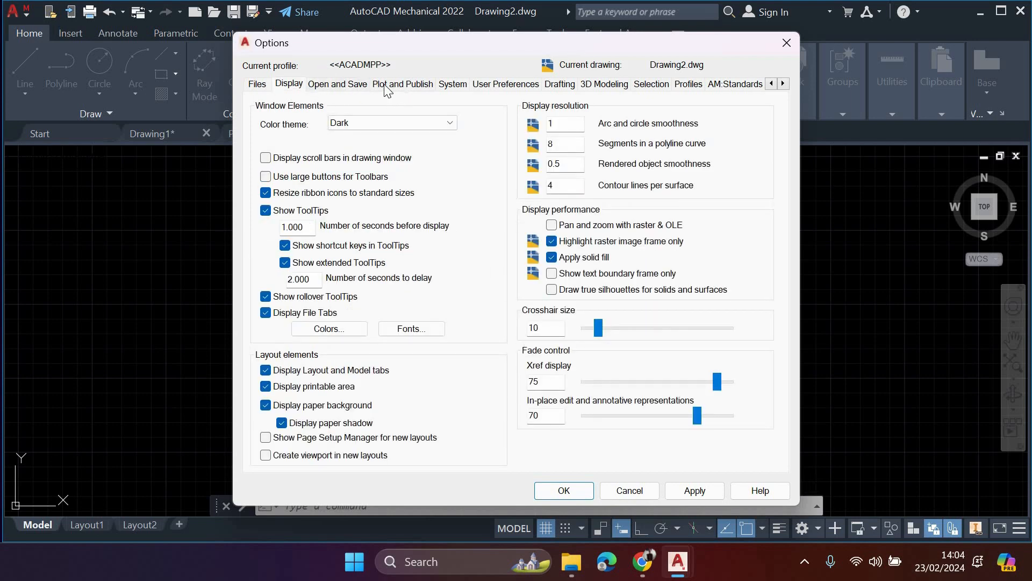
pyautogui.click(334, 85)
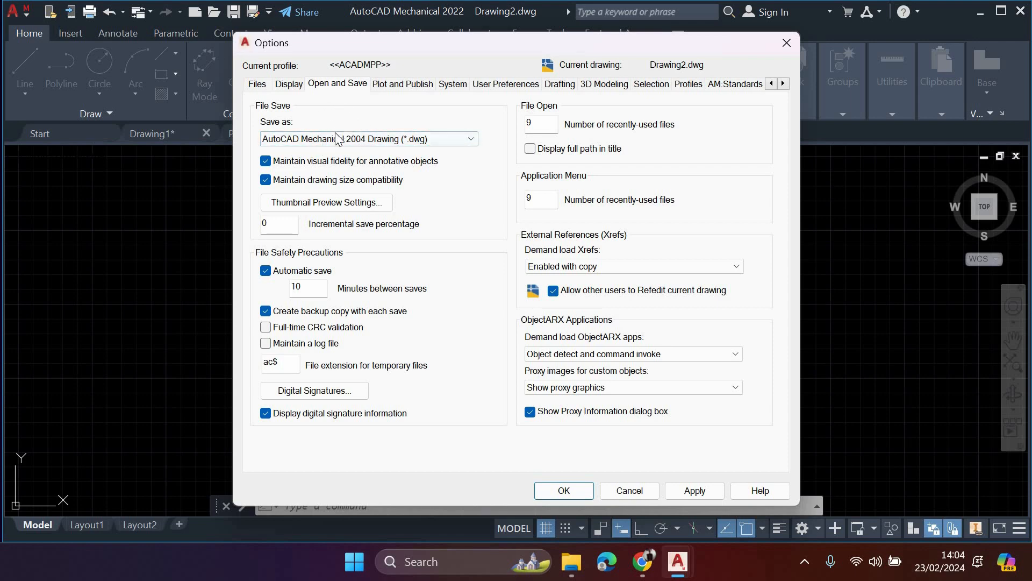
pyautogui.moveTo(317, 143)
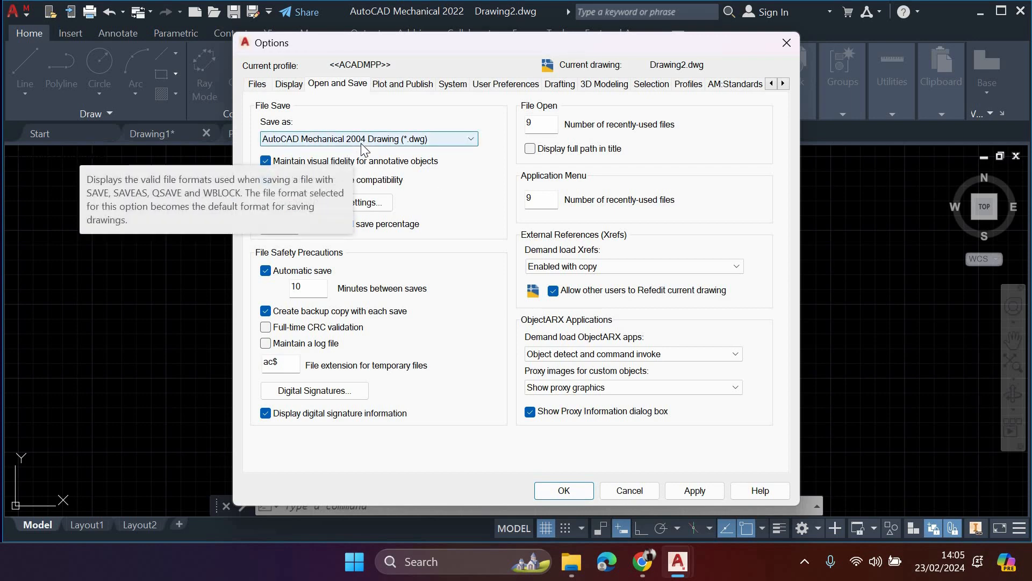
pyautogui.click(361, 145)
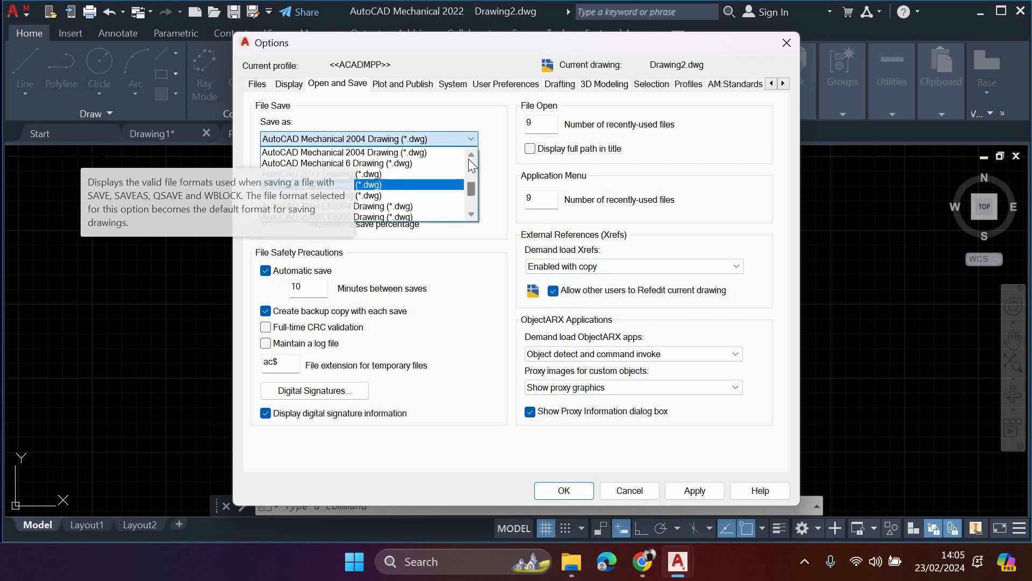
pyautogui.scroll(3, 466, 143)
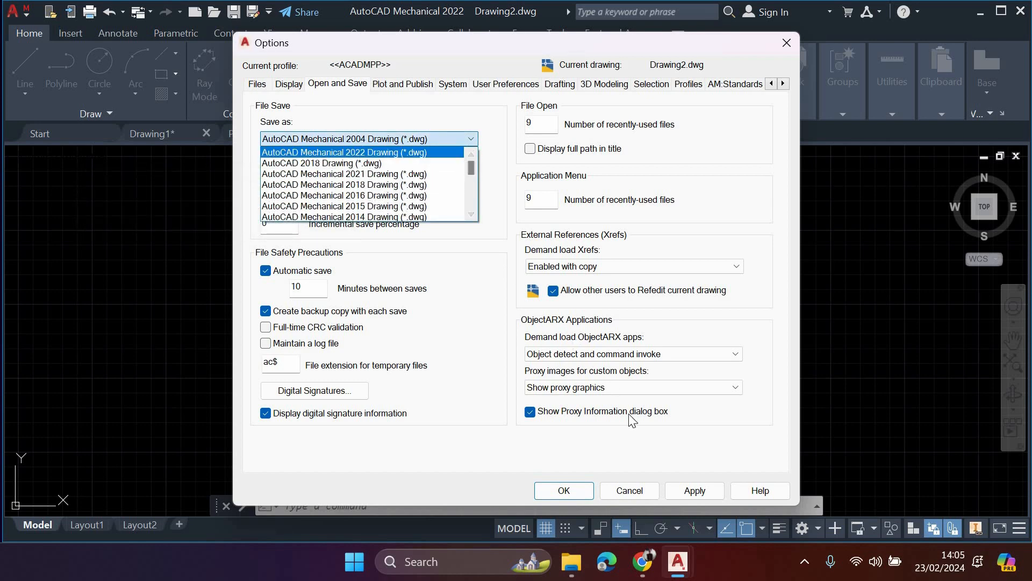
pyautogui.click(428, 152)
pyautogui.click(697, 490)
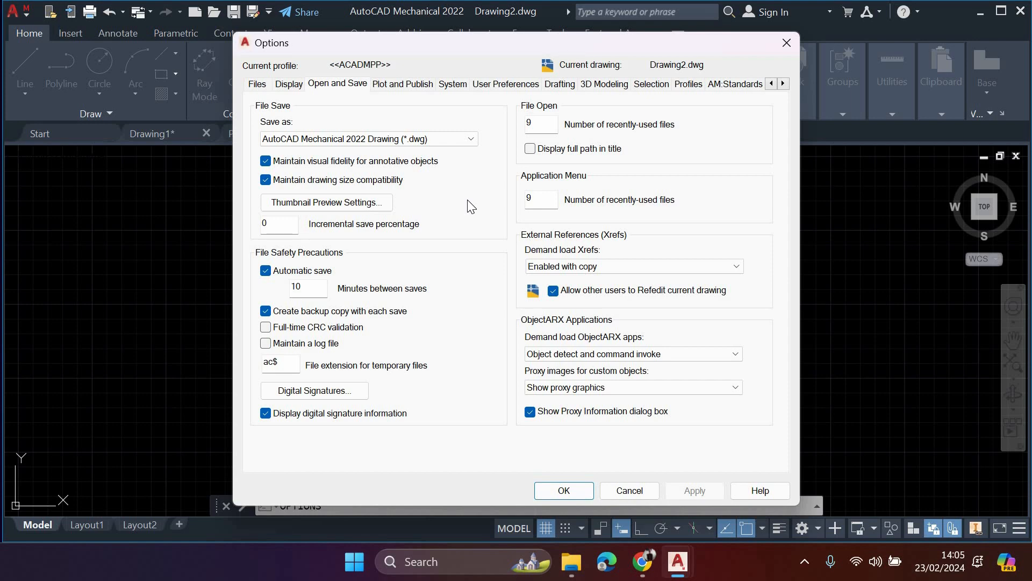
# - Change the default save format to AutoCAD Mechanical 2004 Drawing (*.dwg)
pyautogui.click(471, 139)
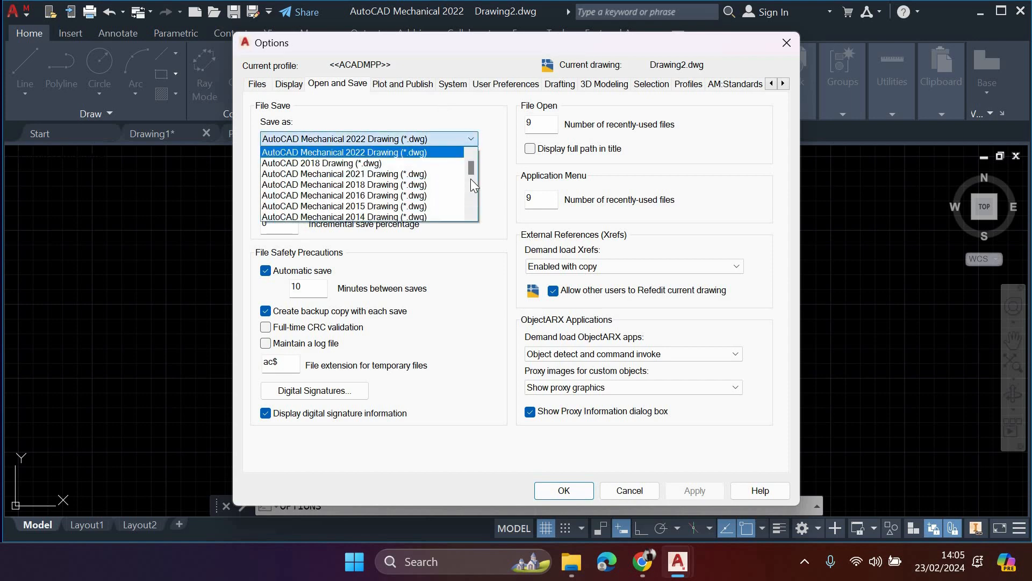
pyautogui.click(471, 184)
pyautogui.click(471, 184)
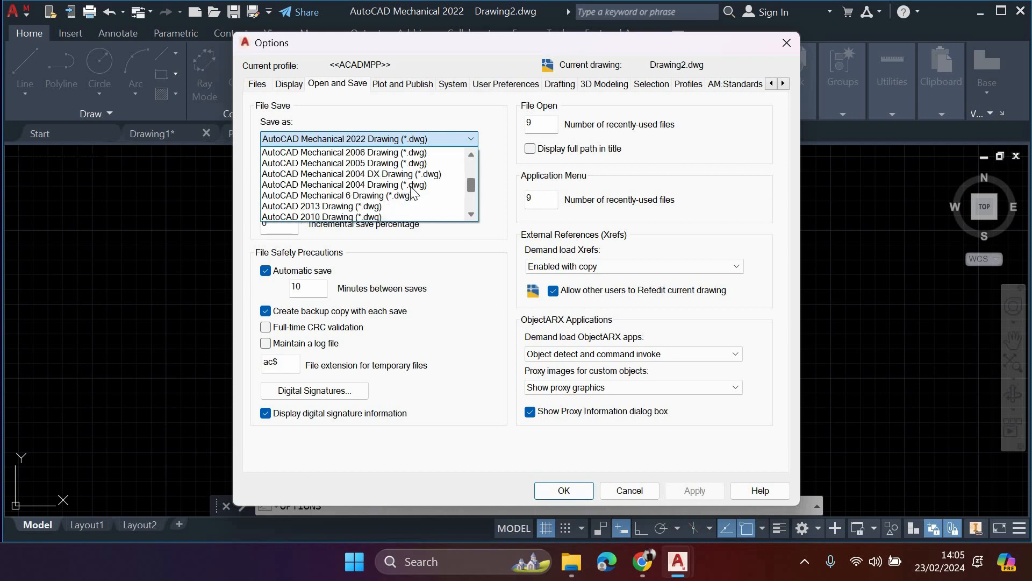
pyautogui.click(412, 186)
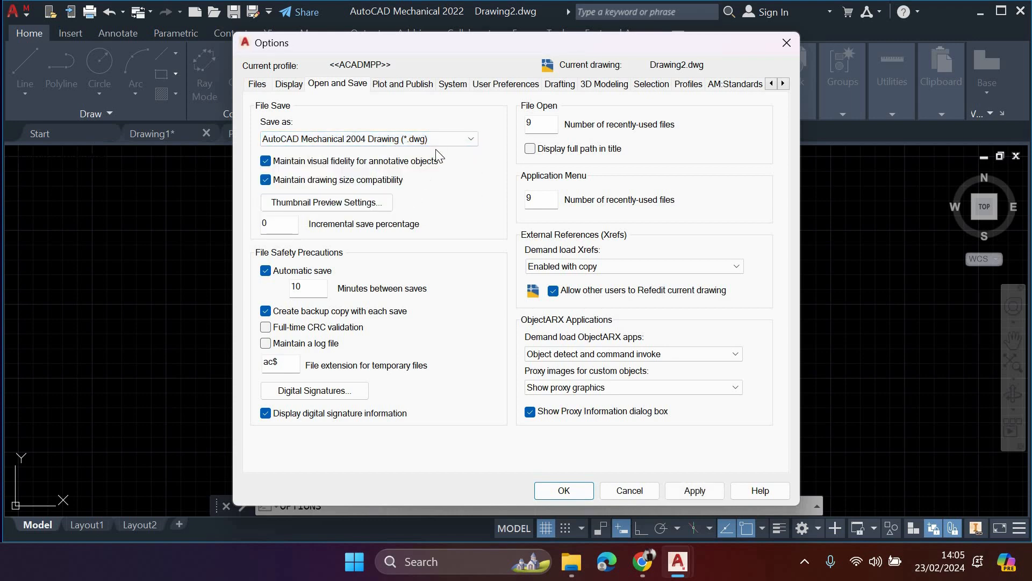
pyautogui.click(466, 139)
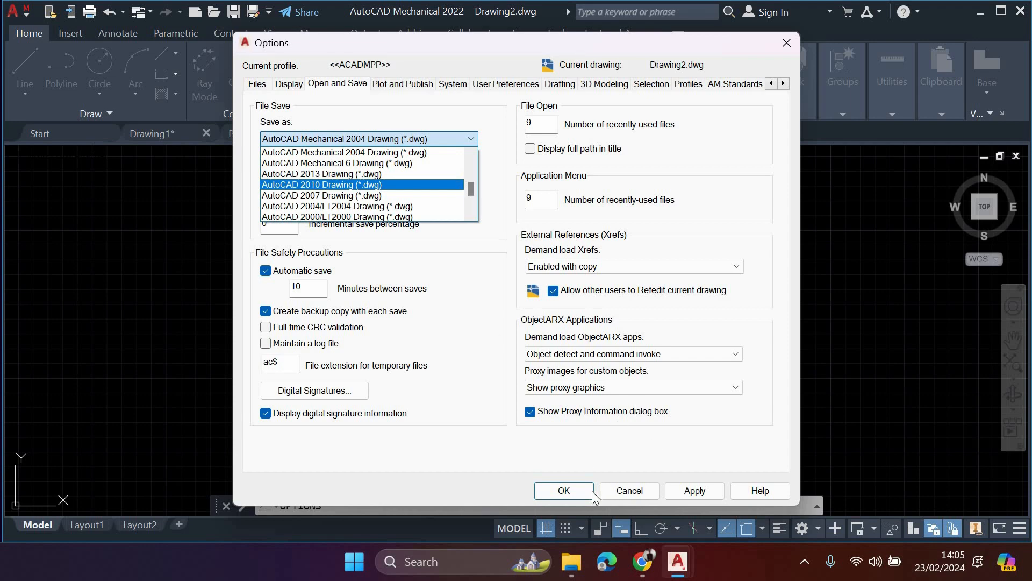
pyautogui.click(413, 84)
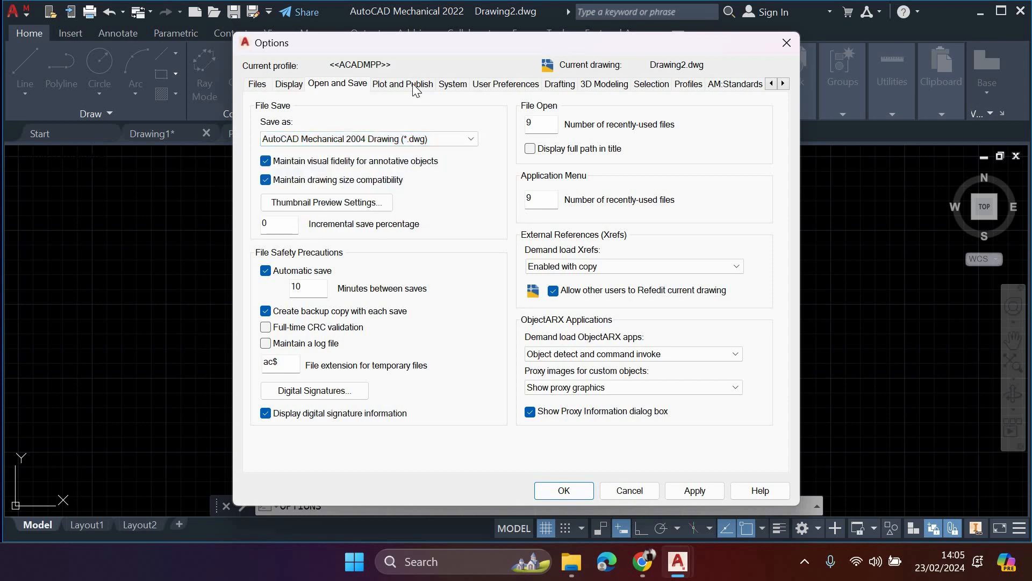
# - Review the plot and publish settings and the source content units available in the user preferences
pyautogui.click(412, 84)
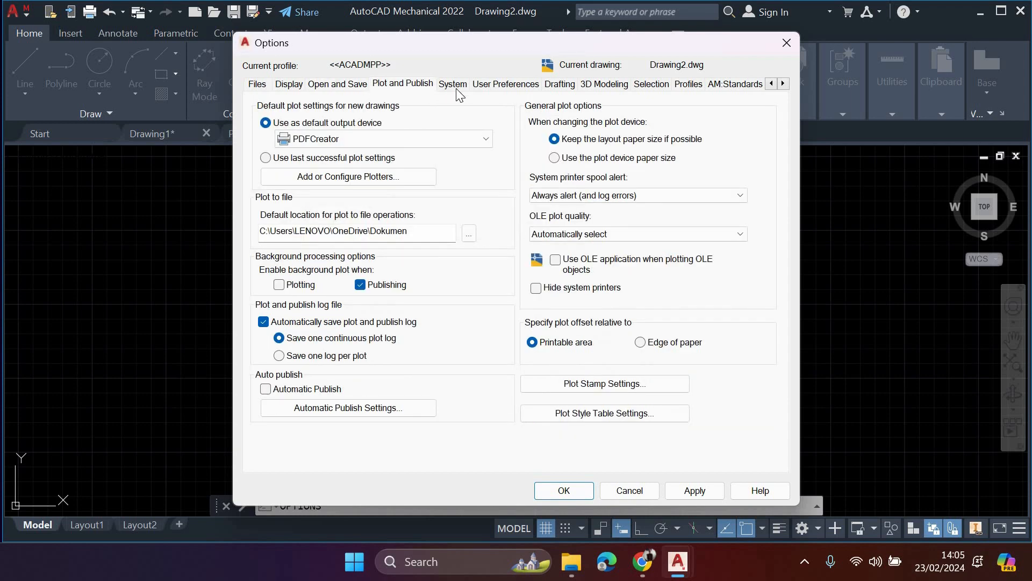
pyautogui.click(502, 84)
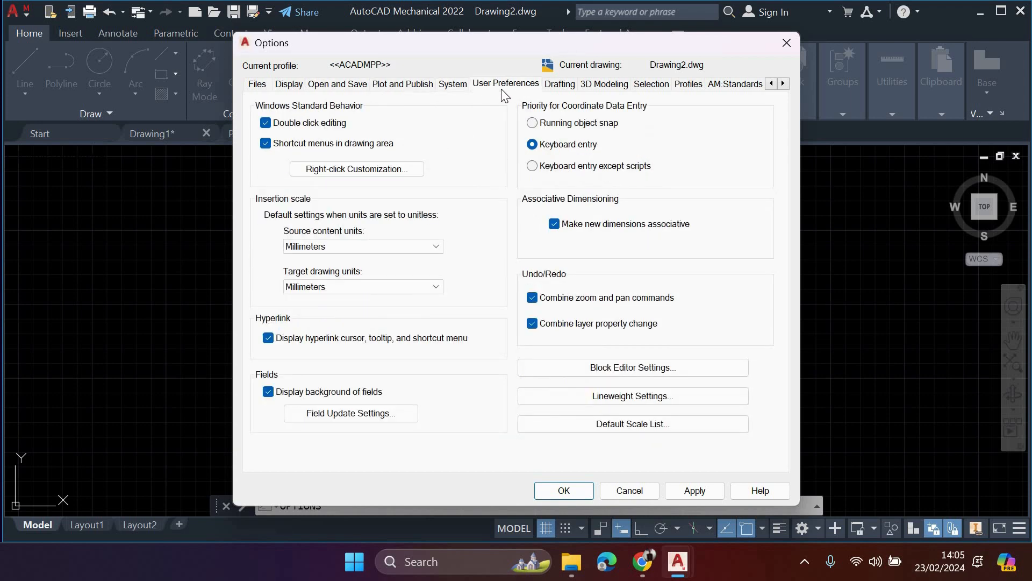
pyautogui.click(436, 246)
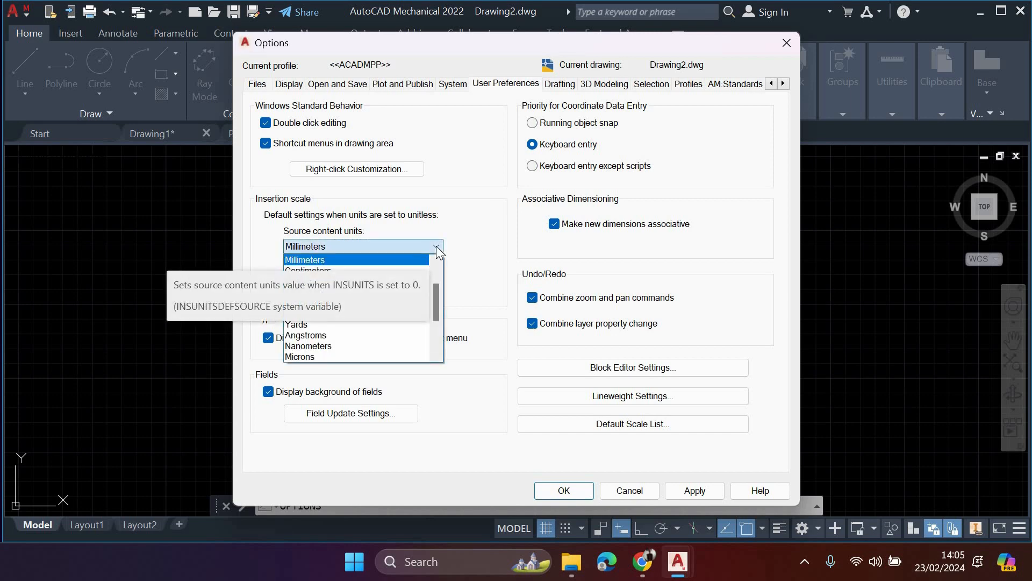
pyautogui.click(437, 246)
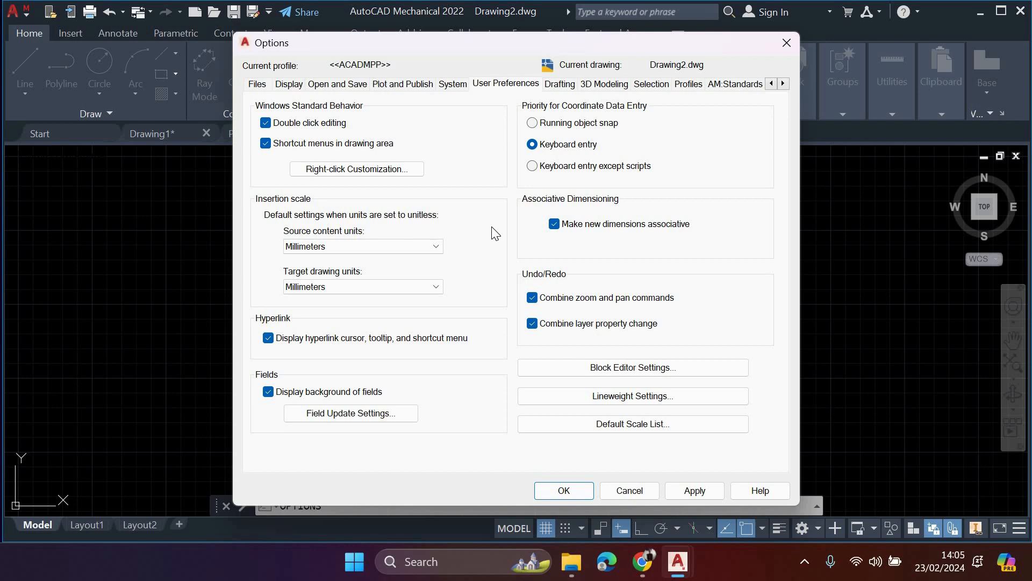
# - Reduce the aperture size to about half its range and raise the AutoSnap marker size nearly to maximum in the drafting options, accepting the changes
pyautogui.click(559, 86)
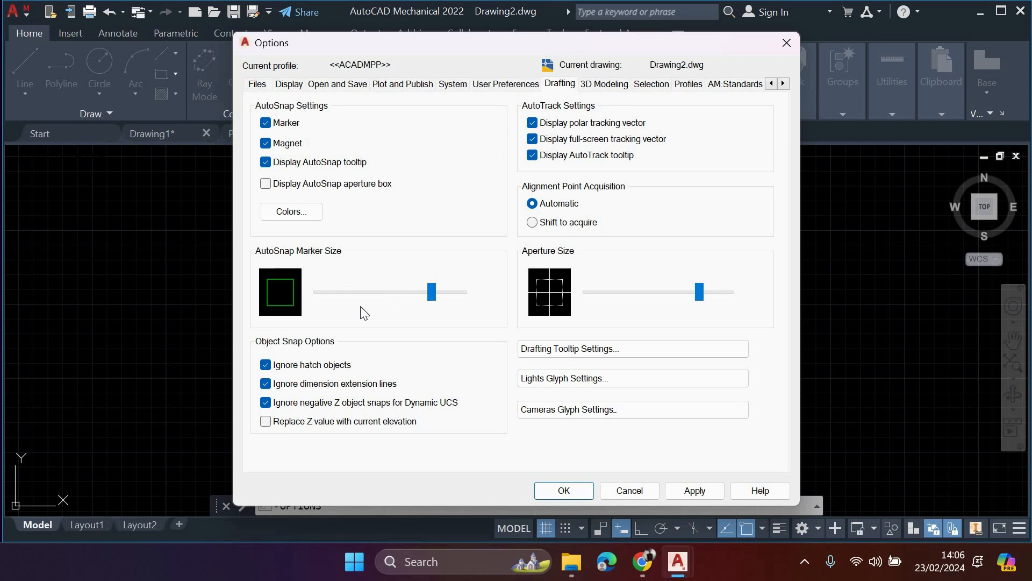
pyautogui.moveTo(431, 292)
pyautogui.mouseDown()
pyautogui.moveTo(362, 301)
pyautogui.moveTo(371, 316)
pyautogui.mouseUp()
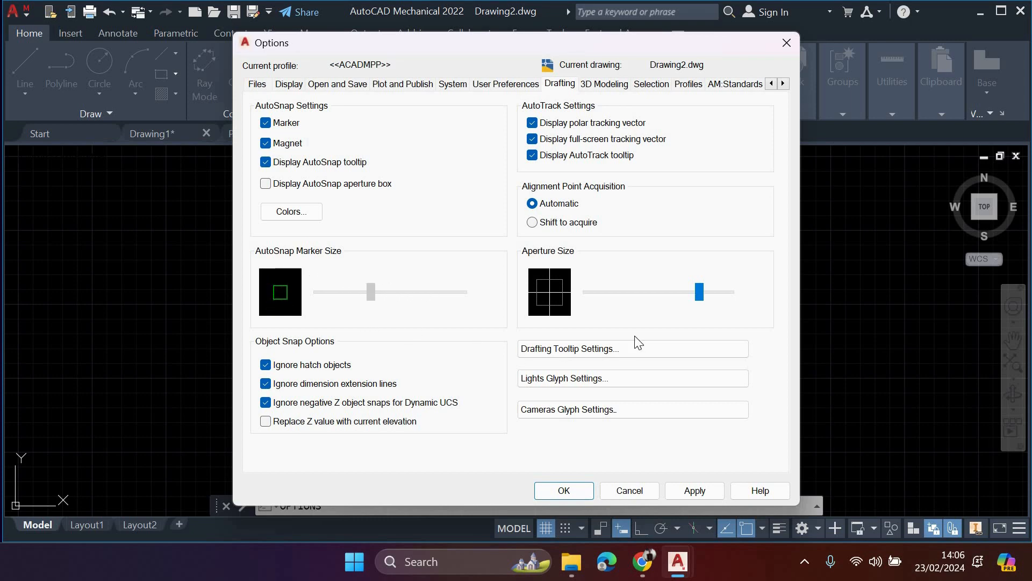
pyautogui.click(664, 294)
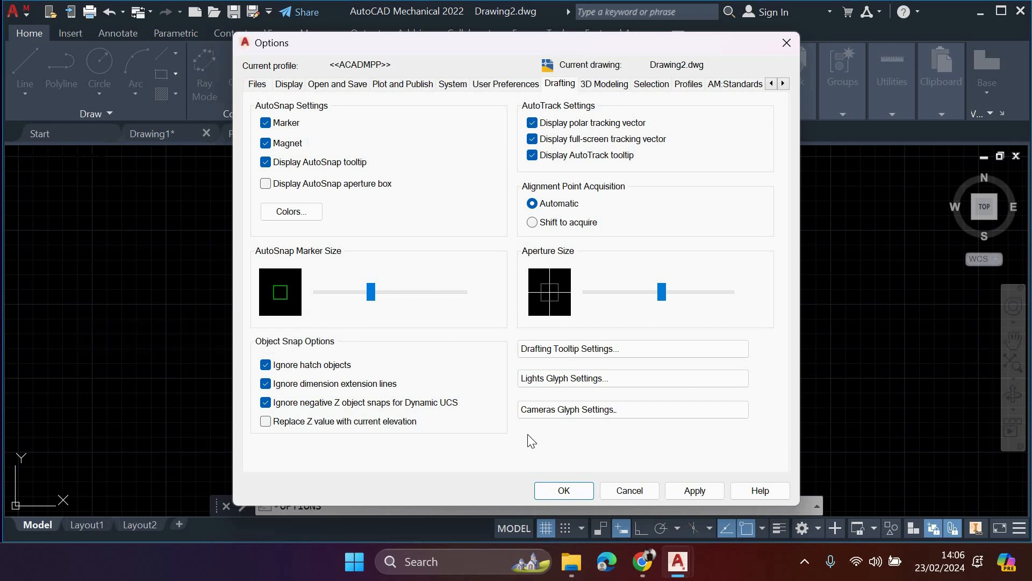
pyautogui.moveTo(372, 296); pyautogui.dragTo(482, 321)
pyautogui.click(695, 488)
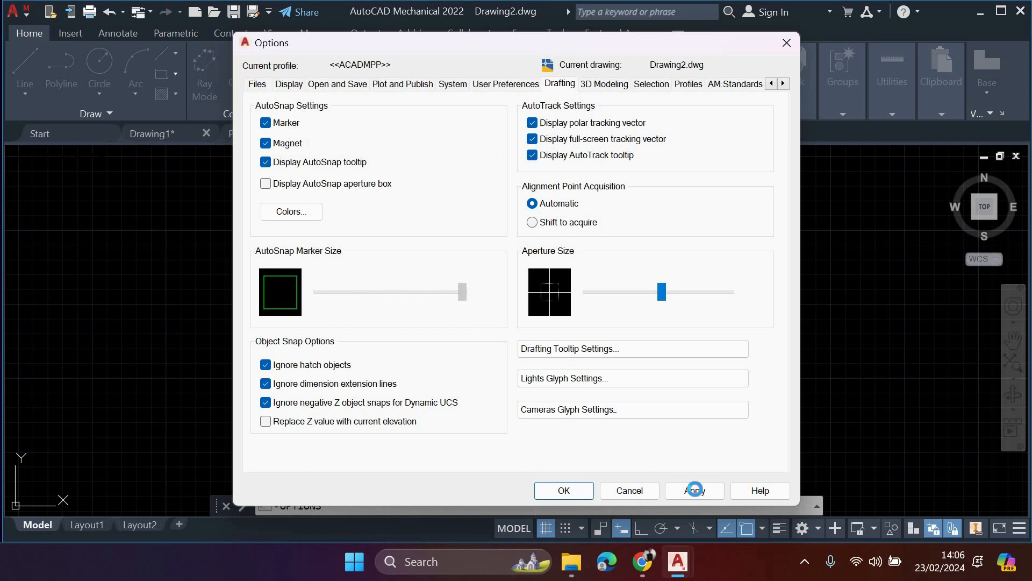
pyautogui.click(545, 492)
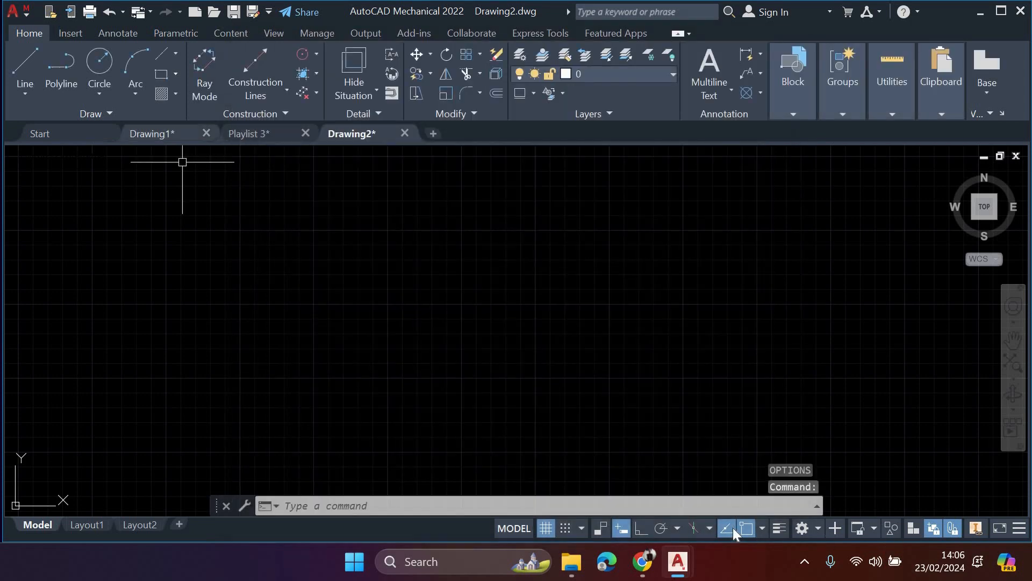
# - Turn on ortho mode and draw an L-shaped pair of lines, about 83 mm vertically down and about 114 mm horizontally
pyautogui.click(25, 67)
pyautogui.click(301, 262)
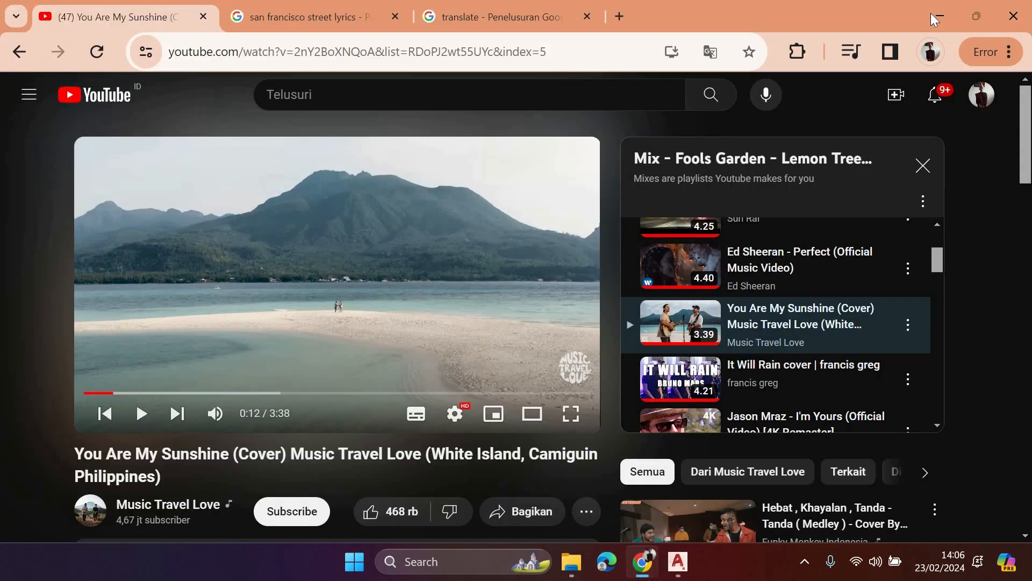
pyautogui.click(931, 15)
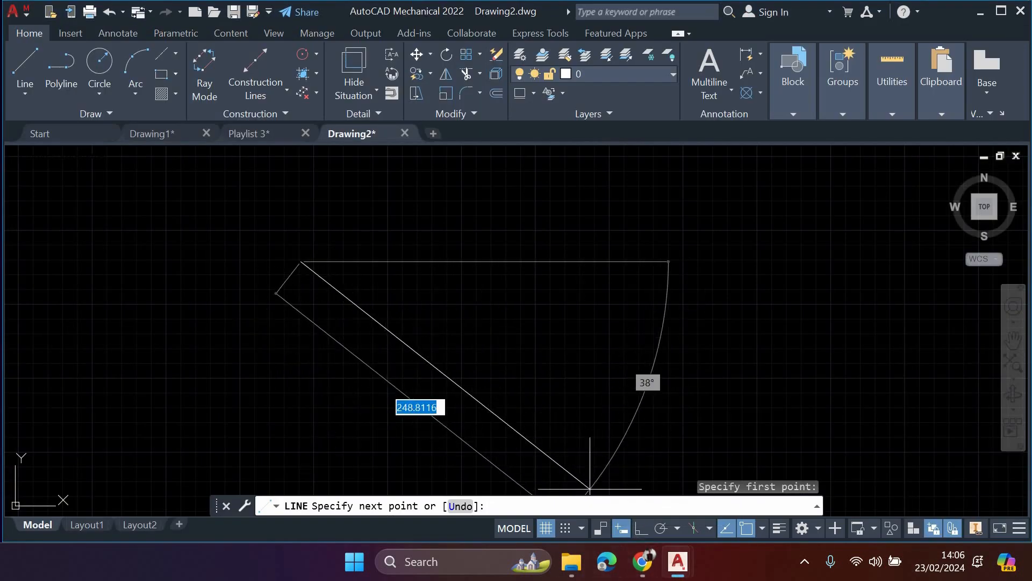
pyautogui.press('F8')
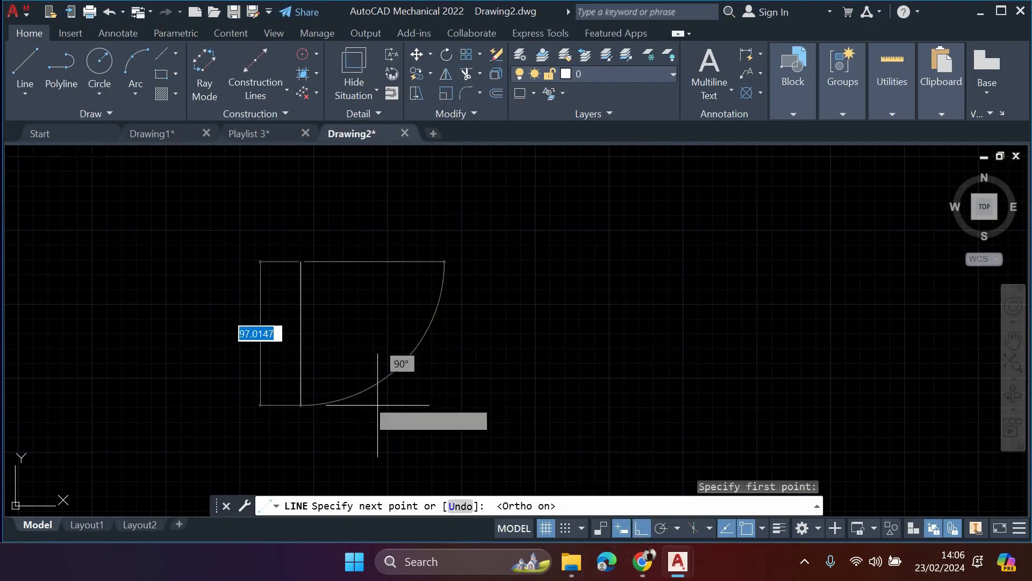
pyautogui.click(337, 384)
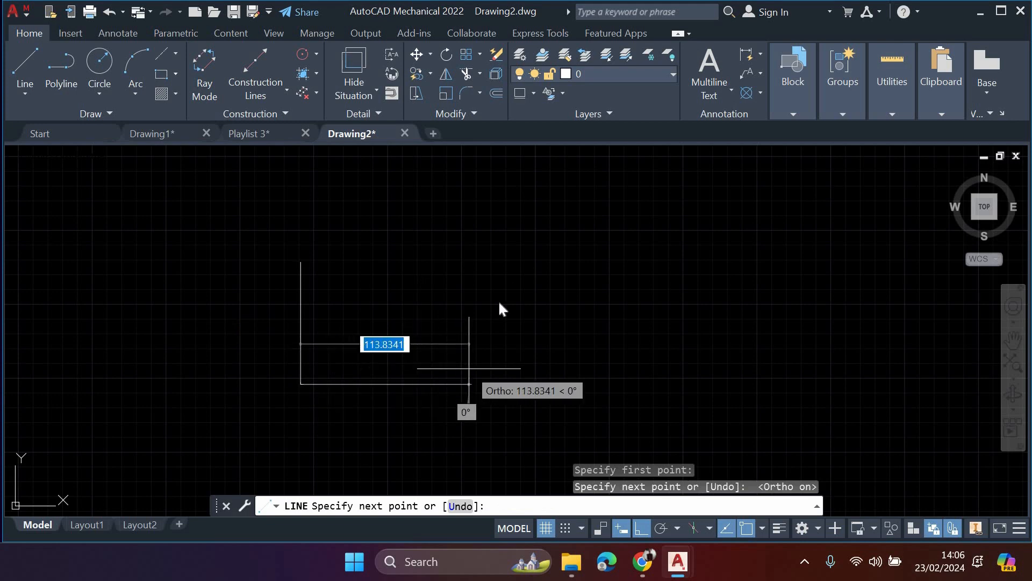
pyautogui.click(471, 336)
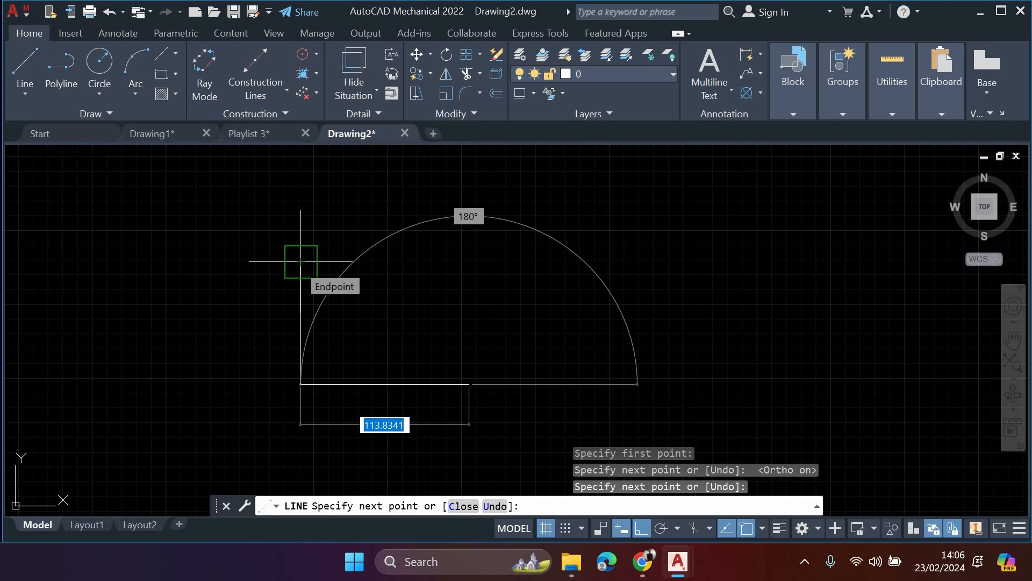
pyautogui.press('Escape')
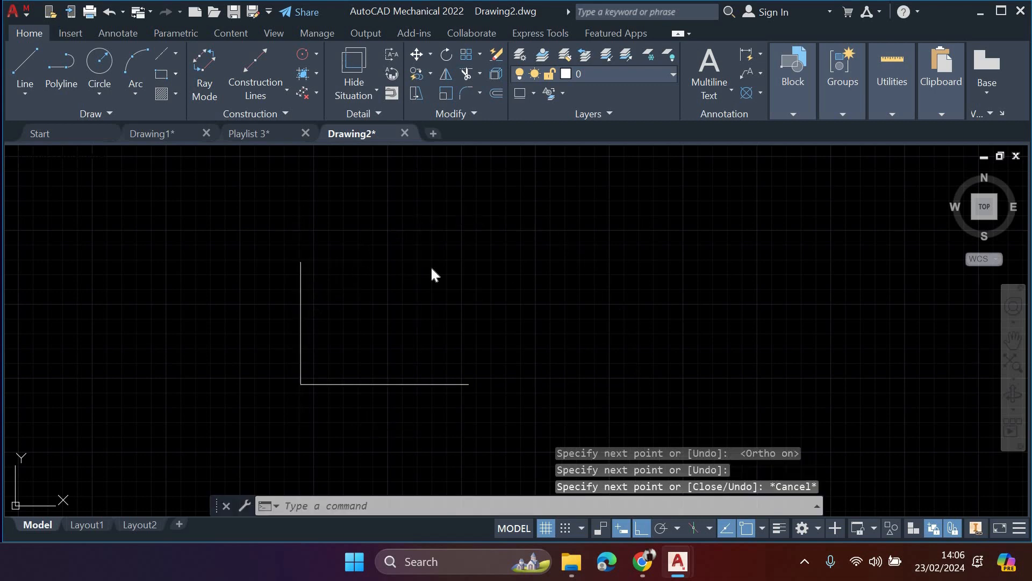
# - Reopen the drafting options and reduce the AutoSnap marker size to about a third of its range
pyautogui.write('op')
pyautogui.press('Return')
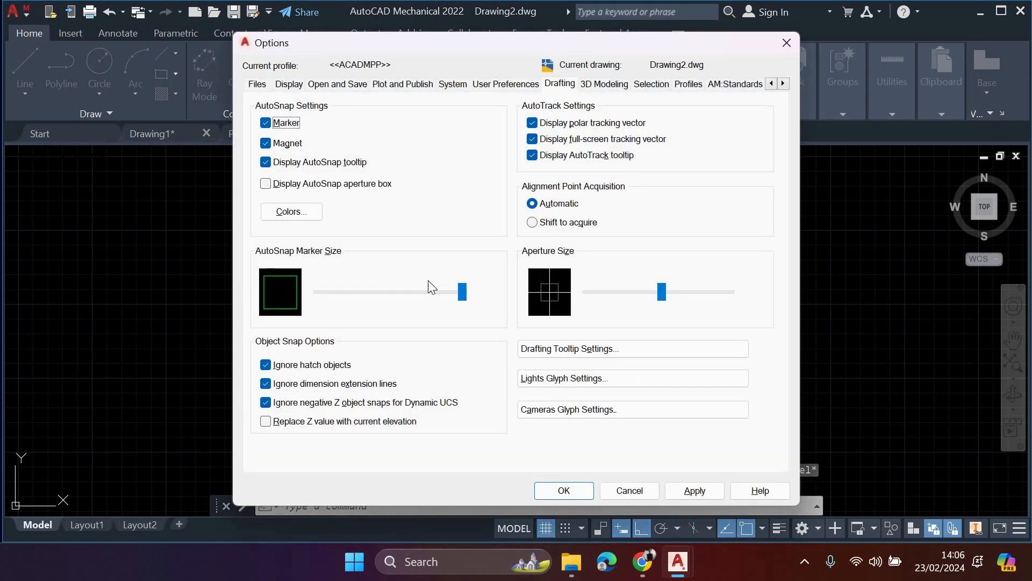
pyautogui.moveTo(463, 293); pyautogui.dragTo(364, 293)
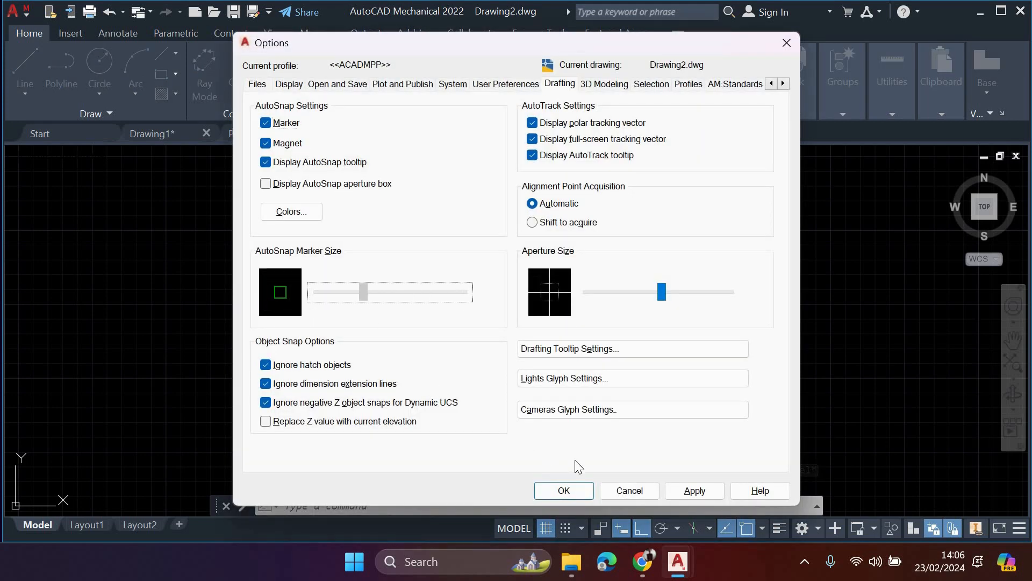
# - Glance through the 3D modeling and selection options and set the <<ACADMPP>> profile as current
pyautogui.click(592, 88)
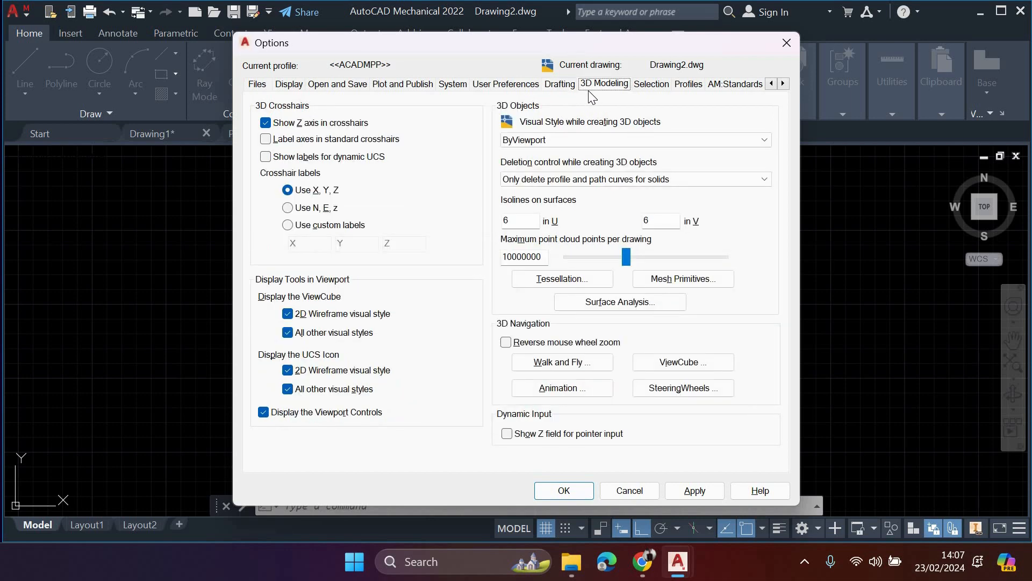
pyautogui.click(666, 88)
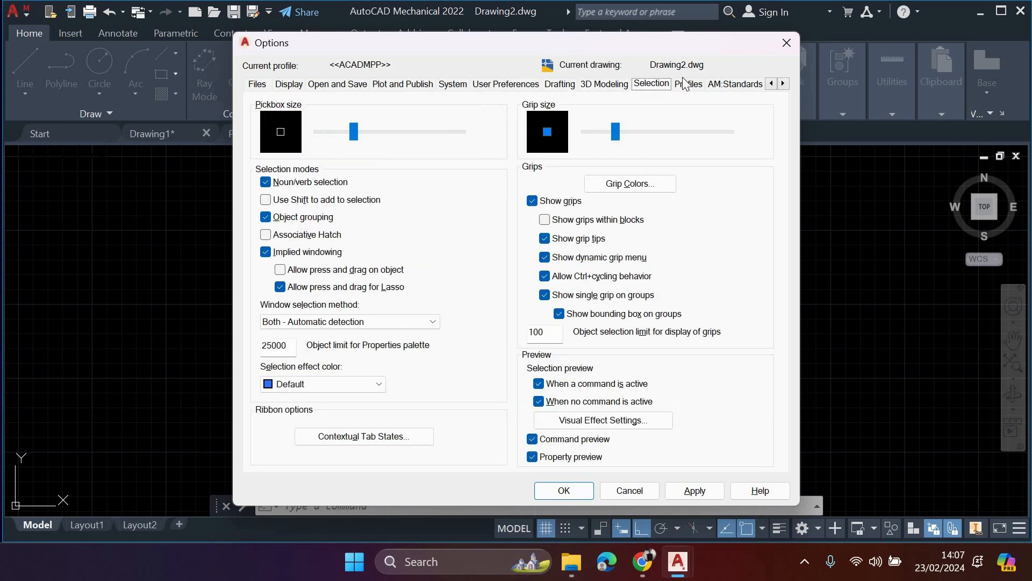
pyautogui.click(698, 87)
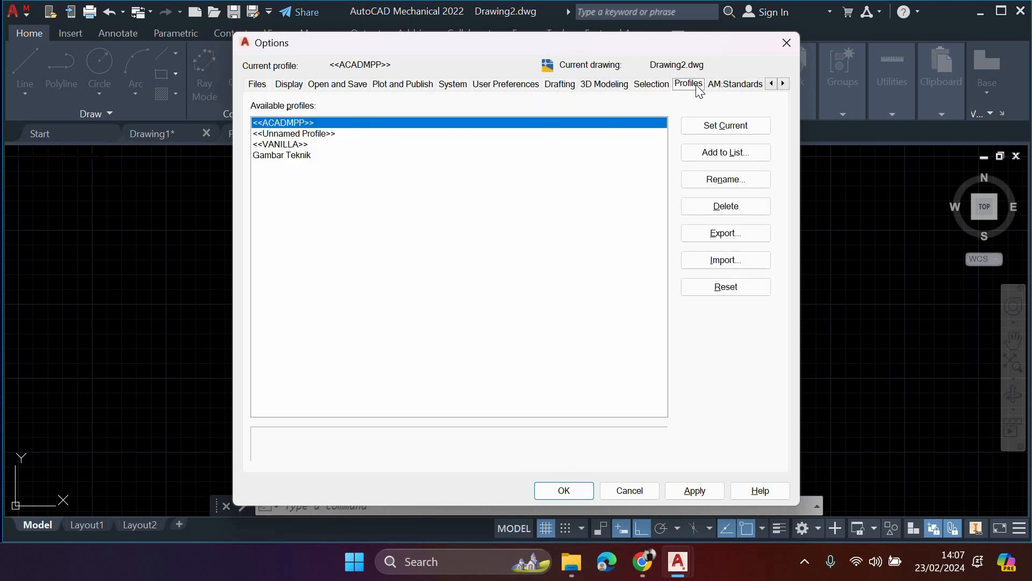
pyautogui.click(703, 128)
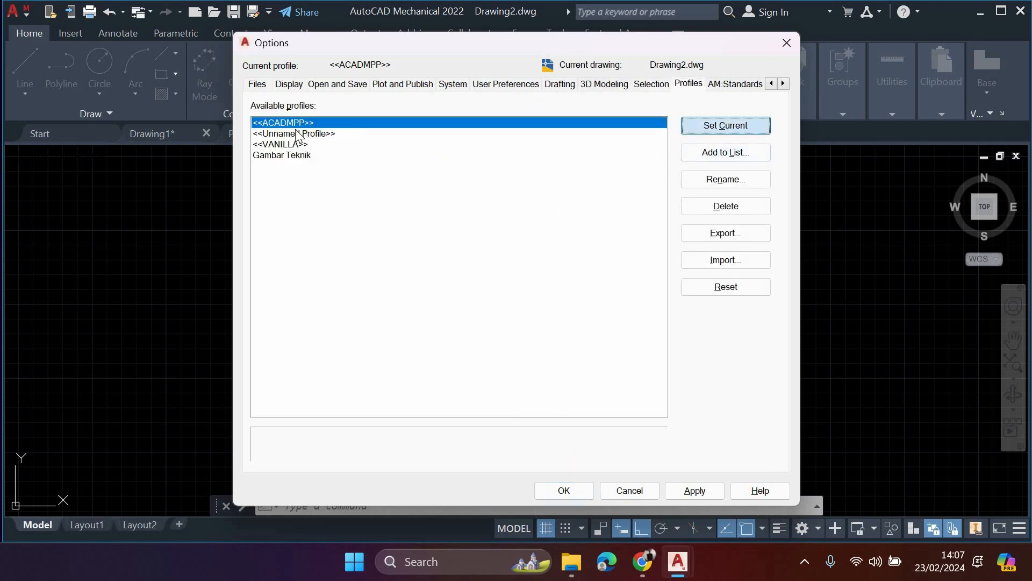
pyautogui.click(265, 125)
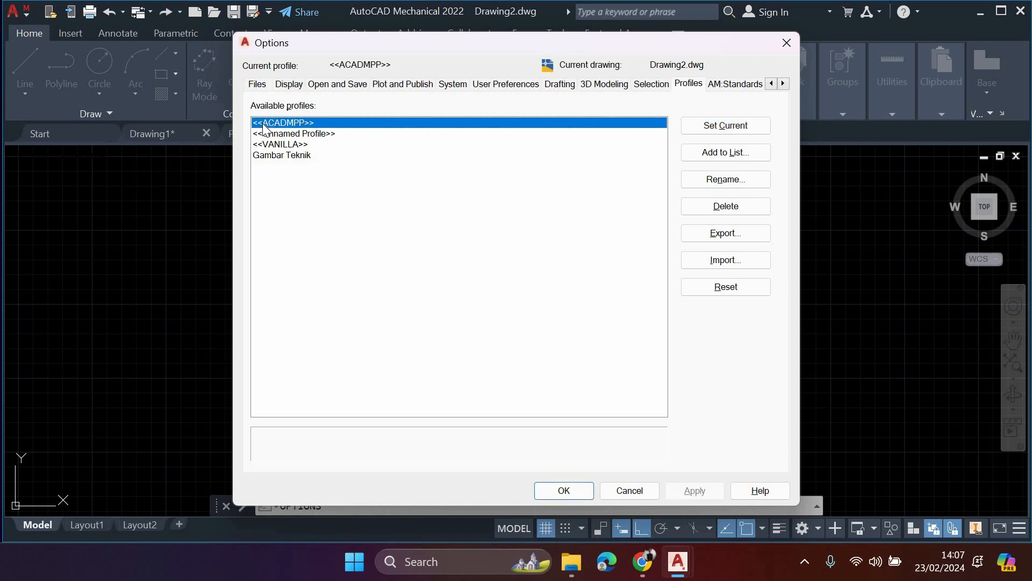
# - Set the <<VANILLA>> profile as current in the list of available profiles
pyautogui.click(293, 145)
pyautogui.click(287, 155)
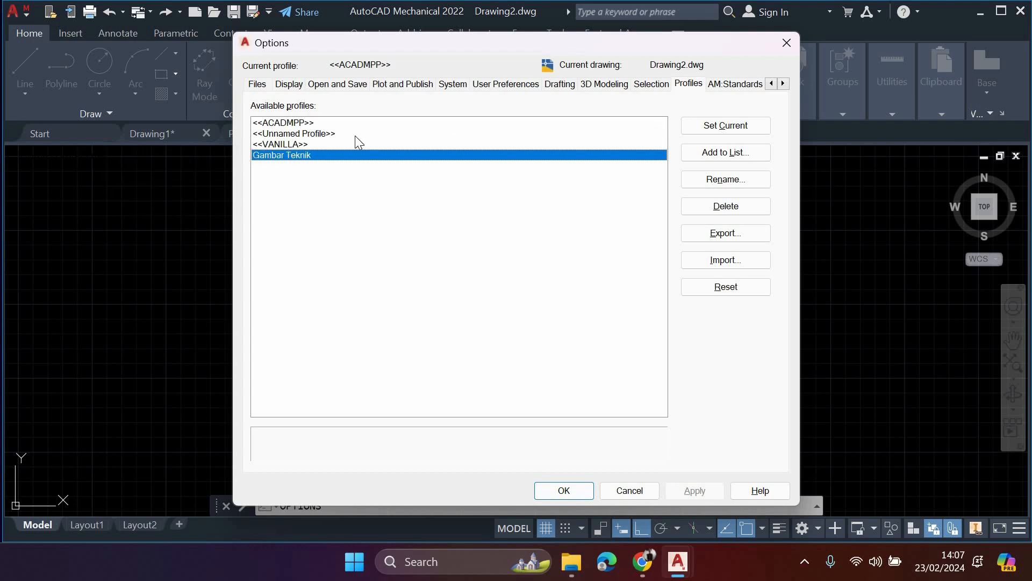
pyautogui.click(356, 144)
pyautogui.click(741, 125)
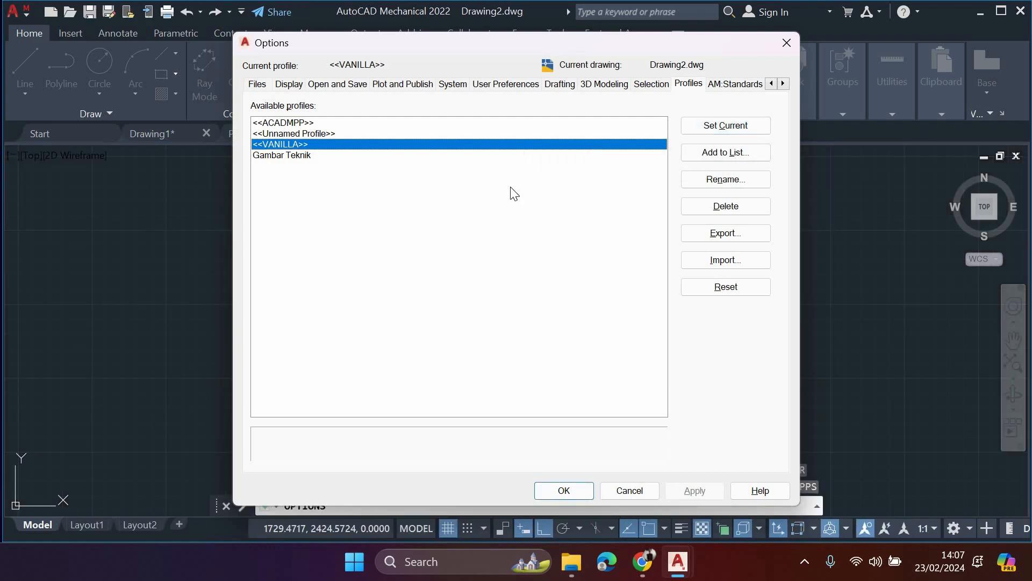
# - Set the Gambar Teknik profile as current and accept the options
pyautogui.click(281, 156)
pyautogui.click(699, 125)
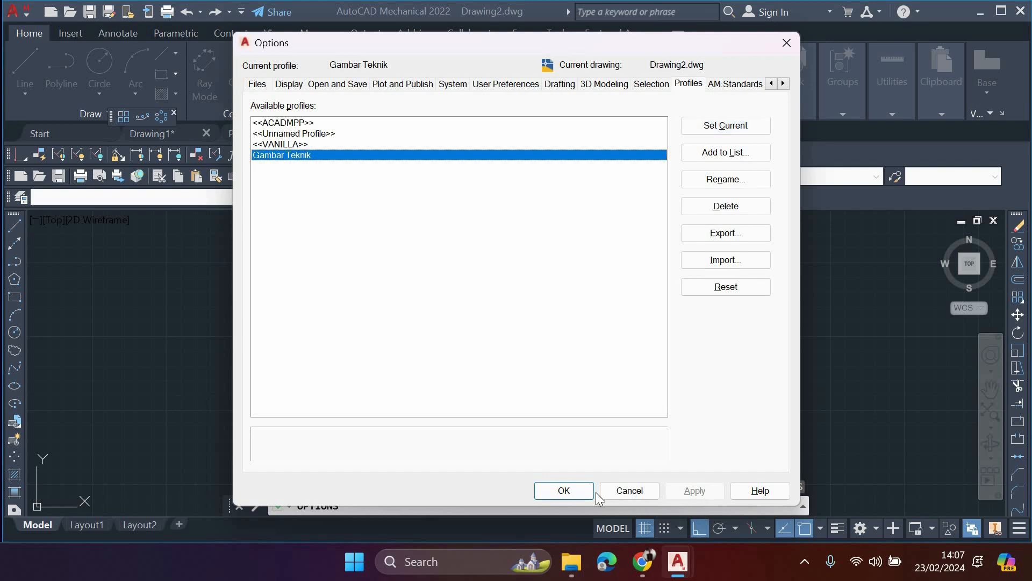
pyautogui.click(567, 490)
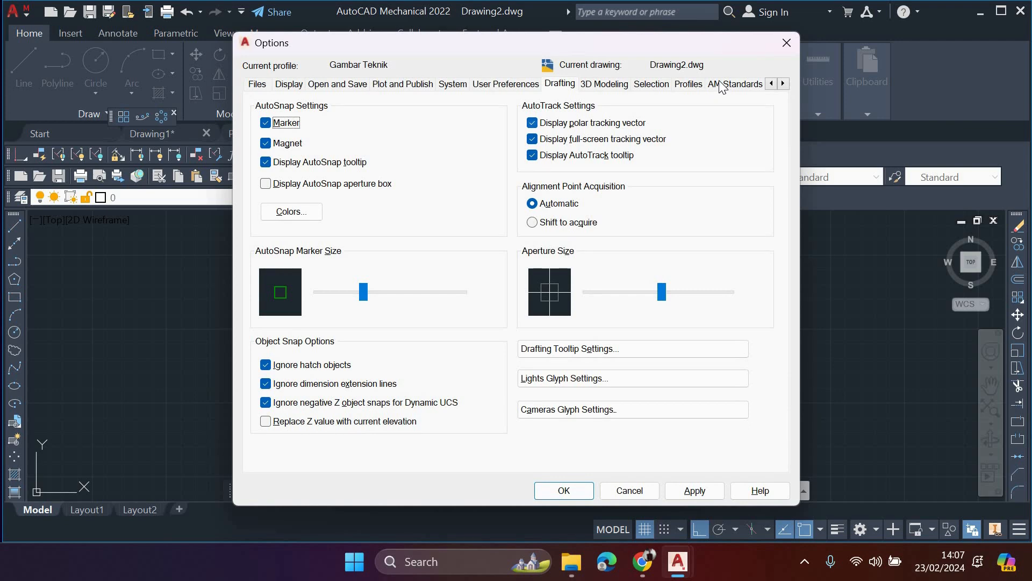
# - Make <<ACADMPP>> the current profile again, check the display options and accept the options
pyautogui.click(689, 84)
pyautogui.click(734, 84)
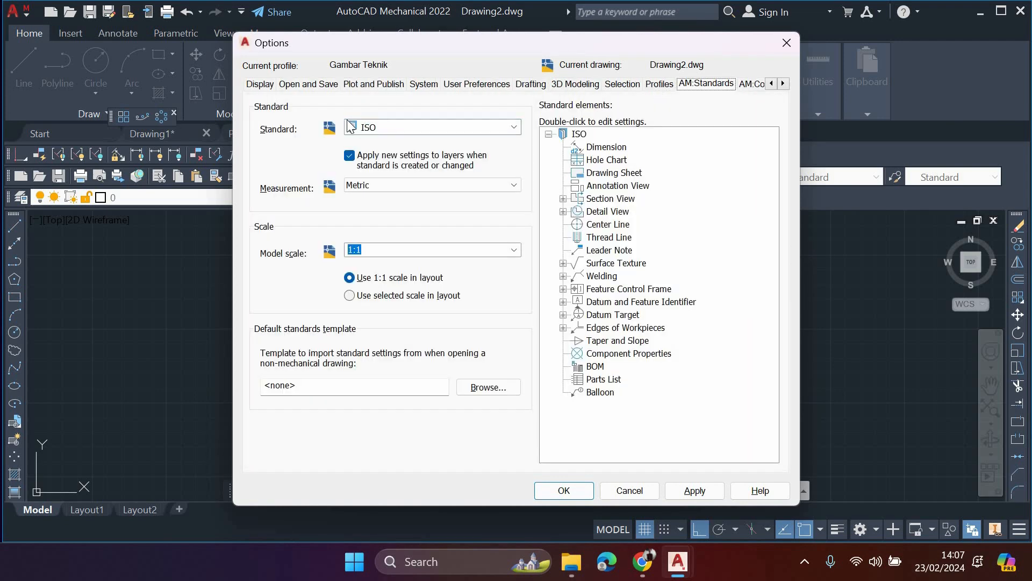
pyautogui.click(660, 84)
pyautogui.click(347, 122)
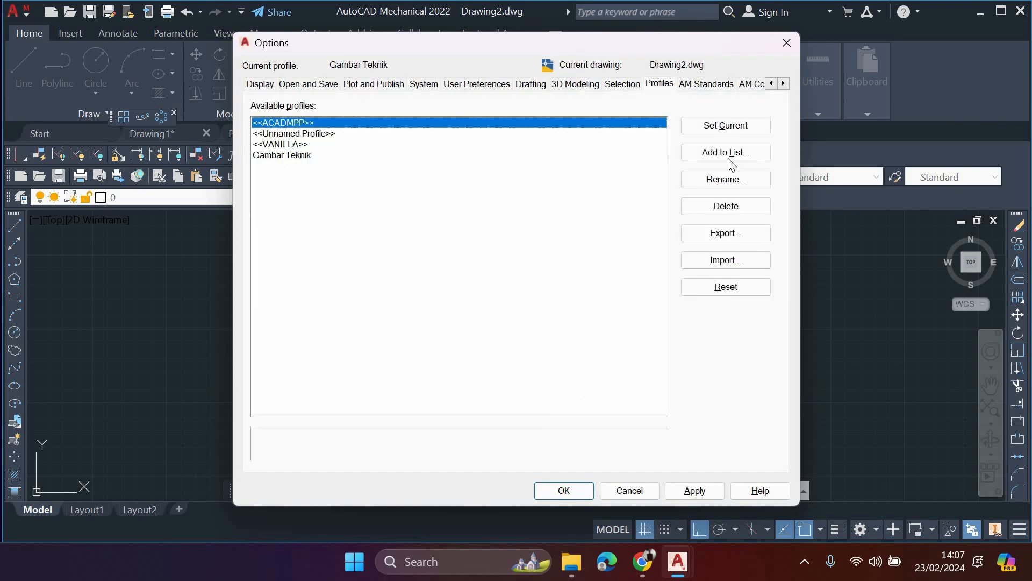
pyautogui.click(724, 127)
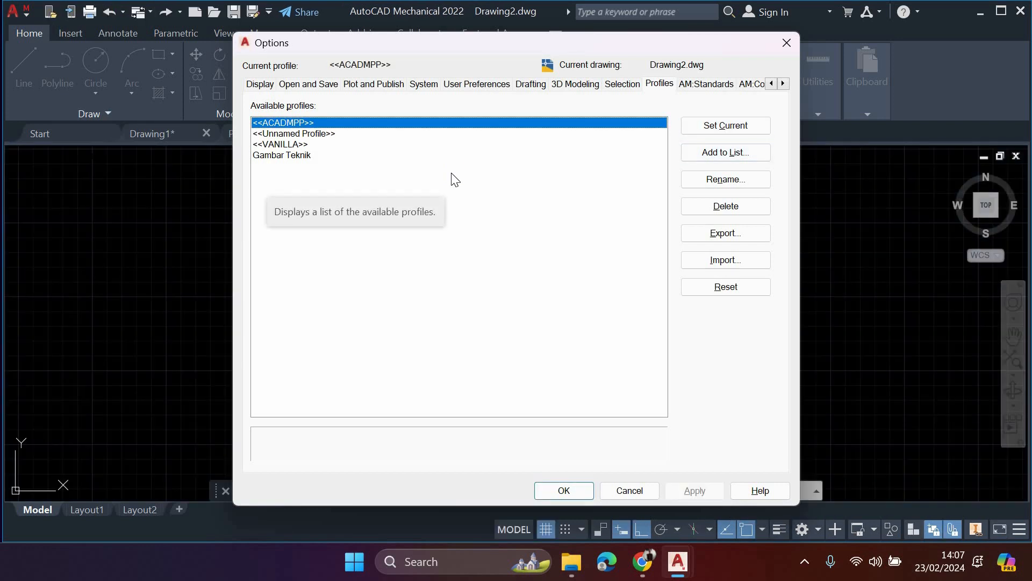
pyautogui.click(260, 84)
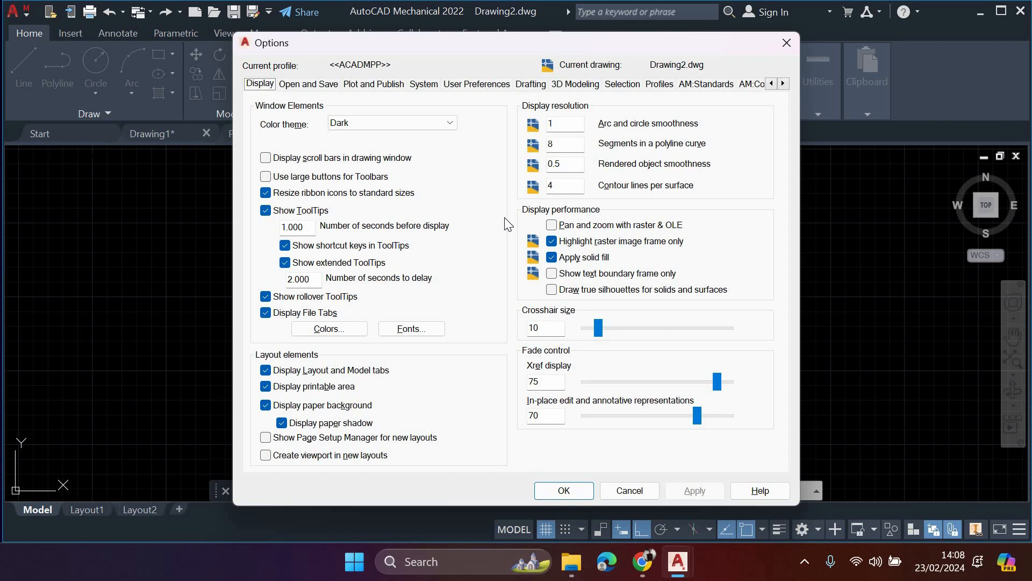
pyautogui.click(561, 490)
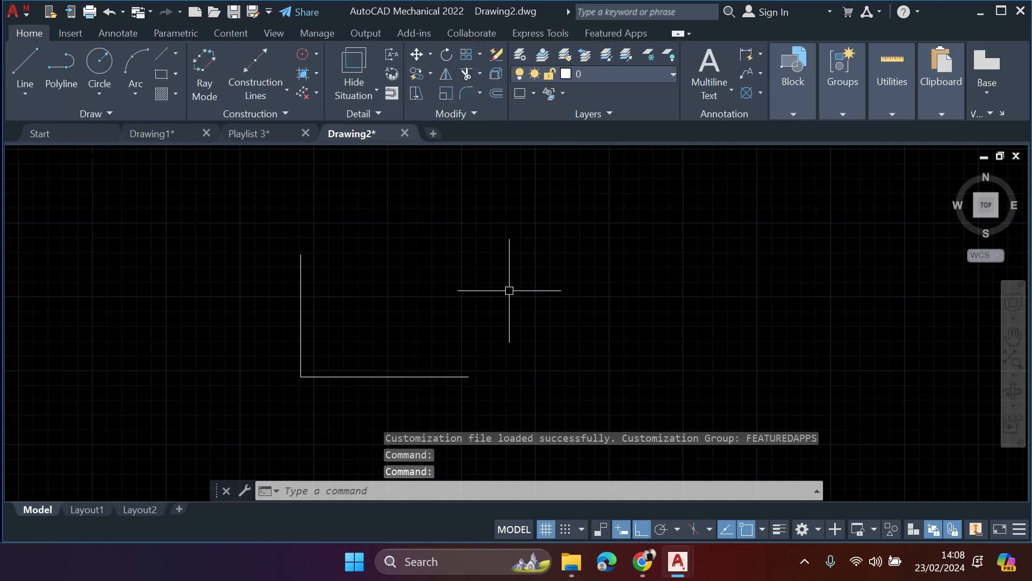
# - Window-select the two lines of the L shape and delete them
pyautogui.click(264, 222)
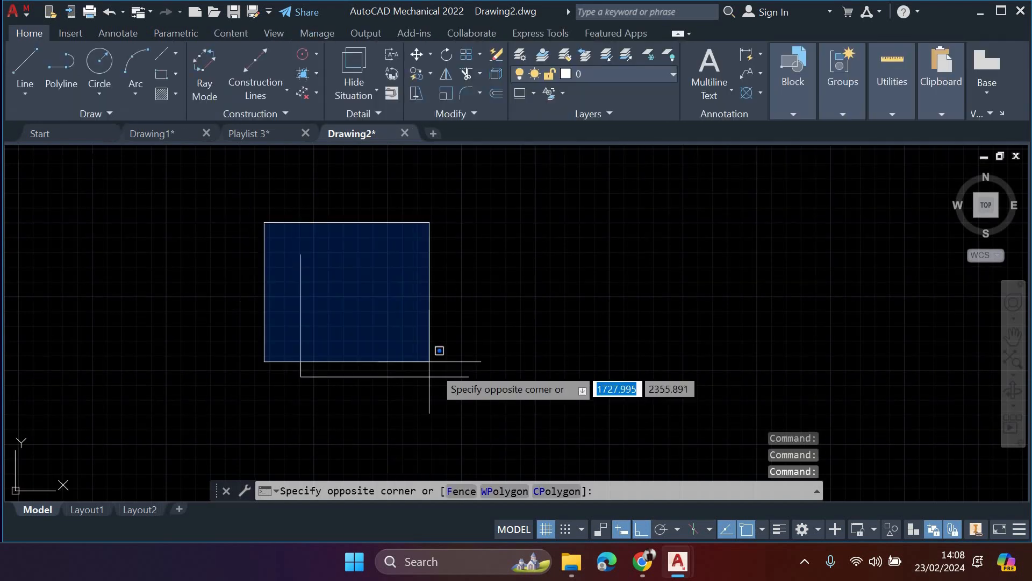
pyautogui.click(489, 398)
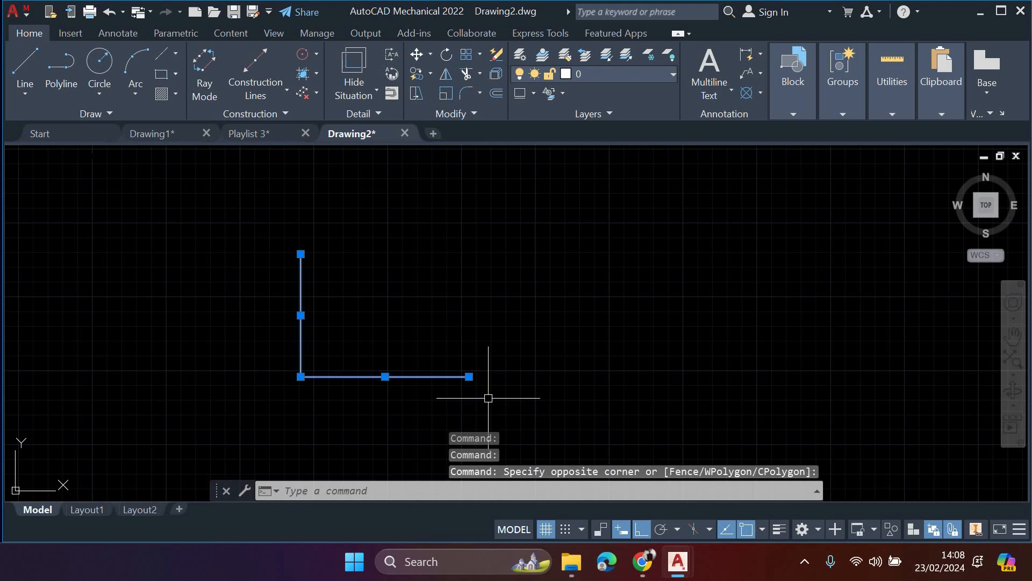
pyautogui.press('Delete')
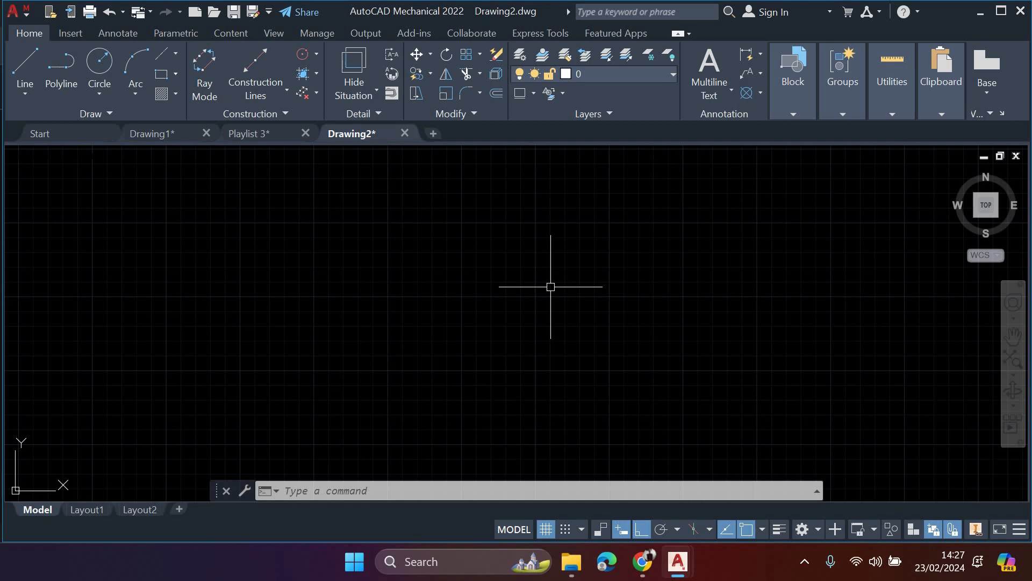
# - Turn on the cursor coordinates display in the status bar customization
pyautogui.click(1022, 535)
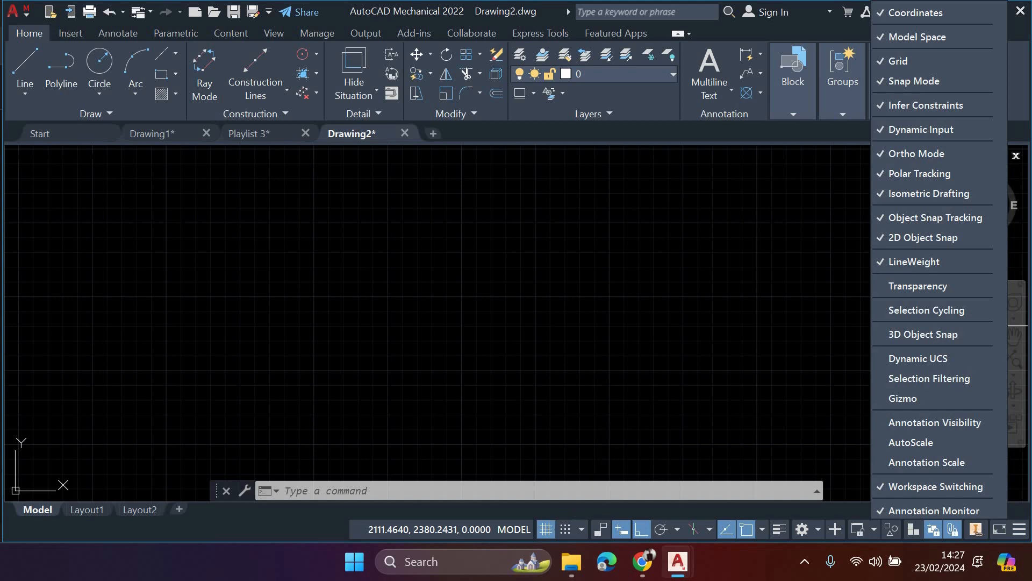
pyautogui.click(594, 369)
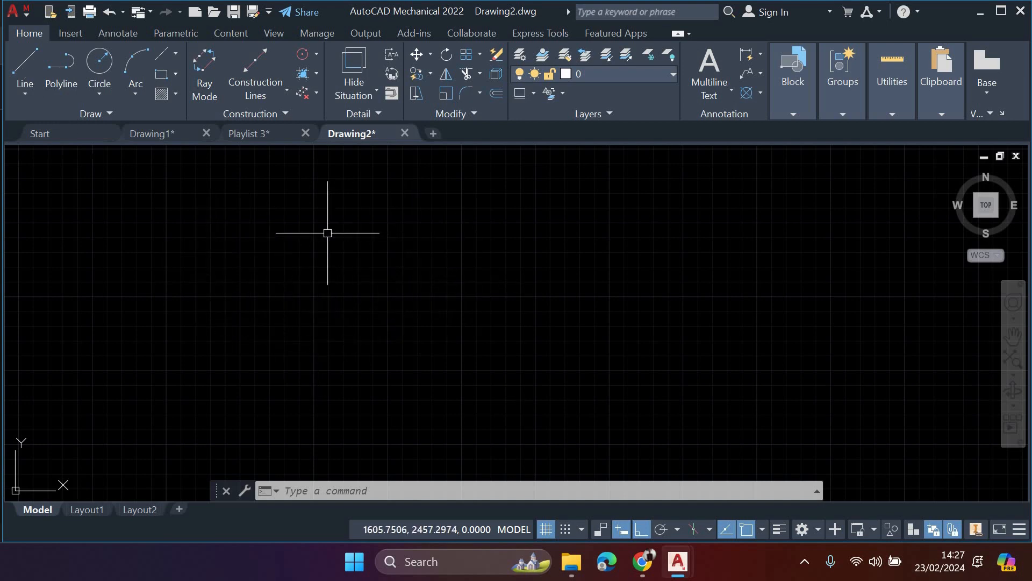
# - Start a line, switch ortho mode off, and draw two connected slanted segments forming an open V shape
pyautogui.click(24, 67)
pyautogui.click(242, 228)
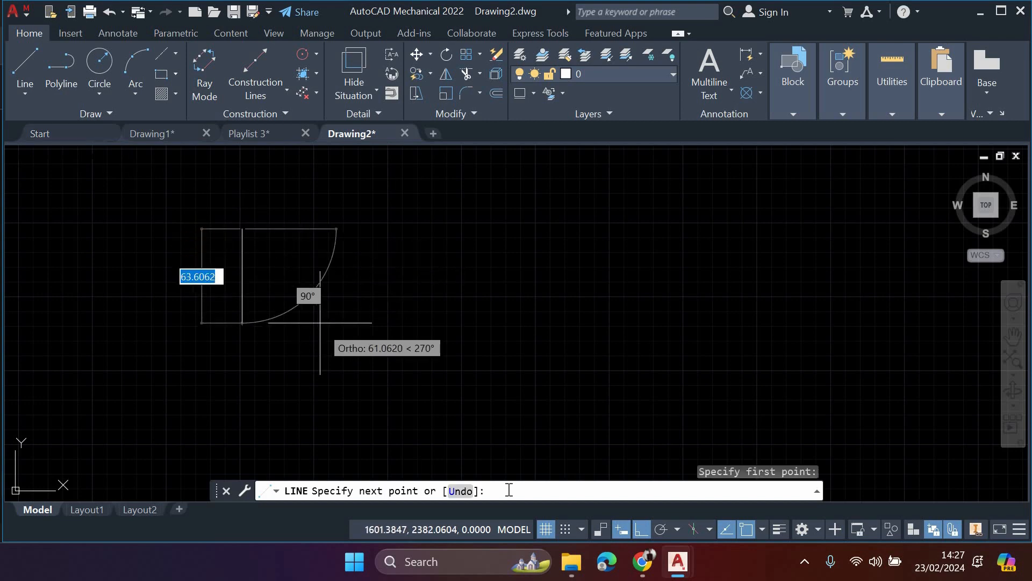
pyautogui.press('F8')
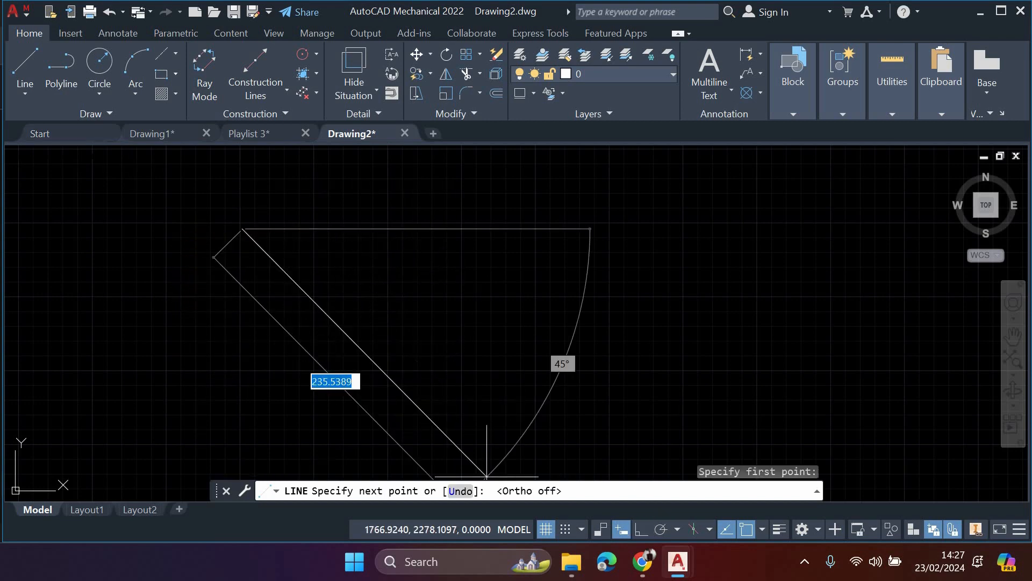
pyautogui.click(401, 356)
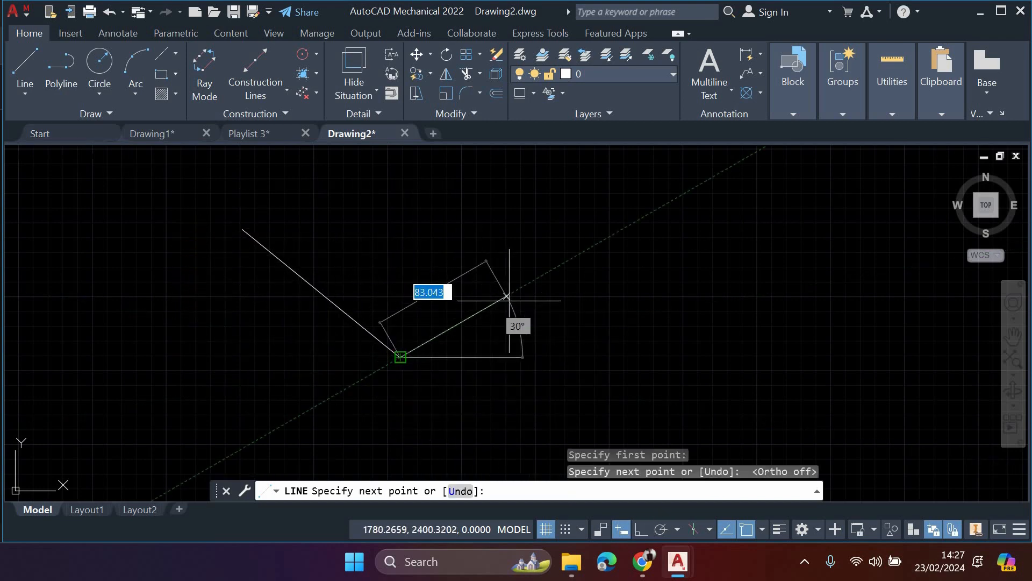
pyautogui.click(507, 296)
pyautogui.press('Escape')
# - Select both slanted lines of the V shape with a crossing window and delete them
pyautogui.click(520, 400)
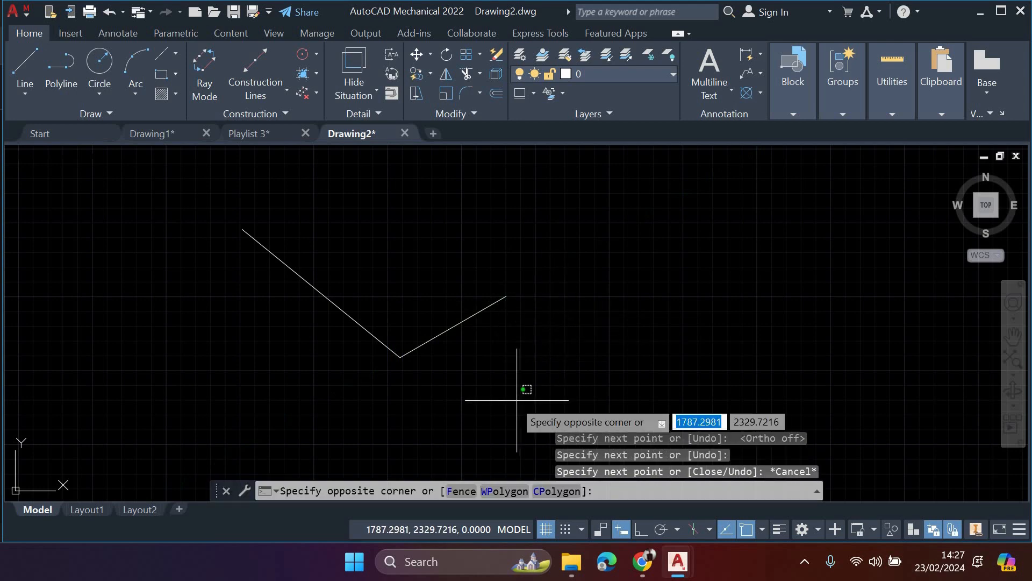
pyautogui.click(186, 231)
pyautogui.press('Delete')
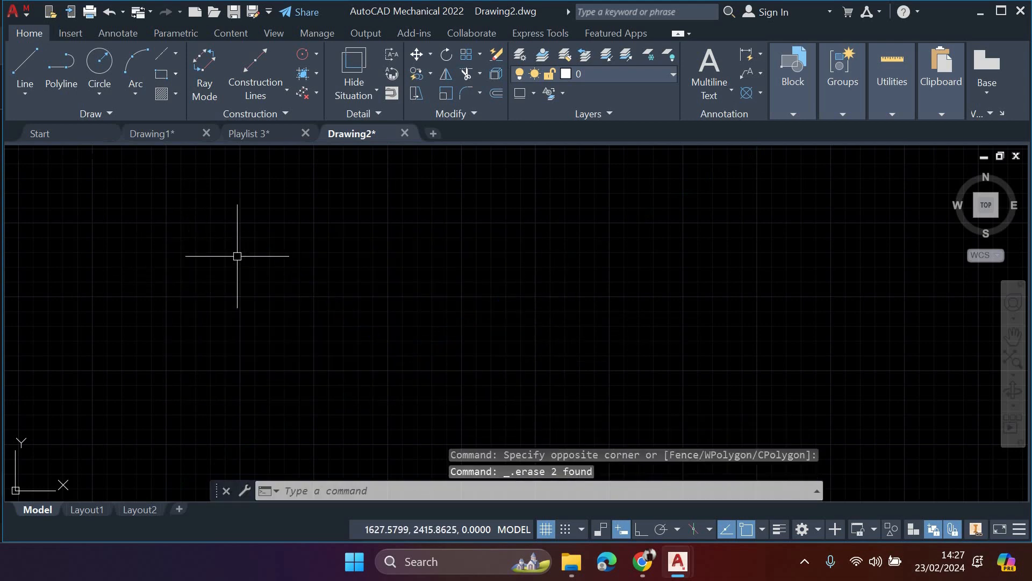
# - Check the status bar customization list, and switch the drawing to the Layout1 paper space and back to model space
pyautogui.click(1020, 529)
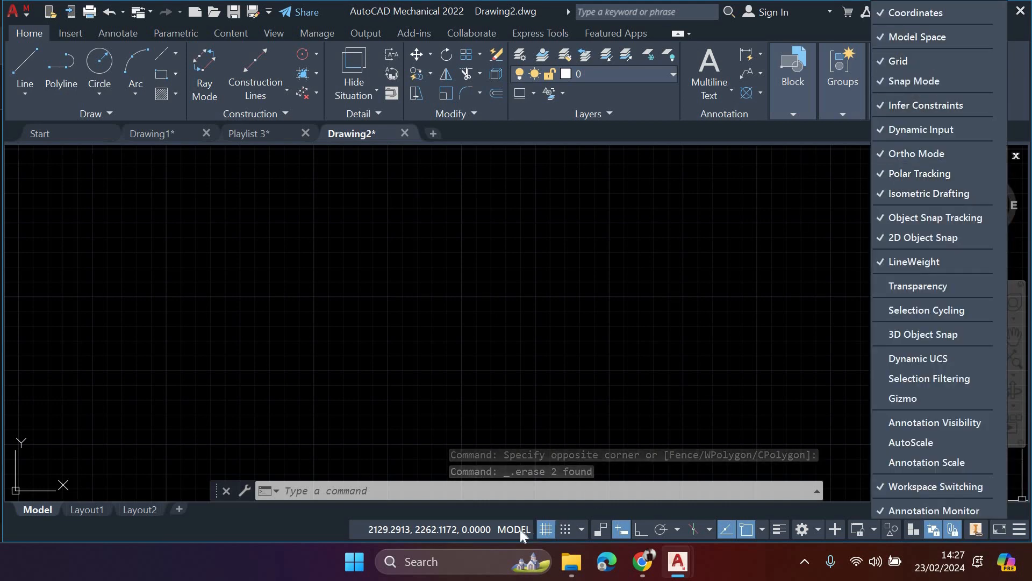
pyautogui.click(462, 383)
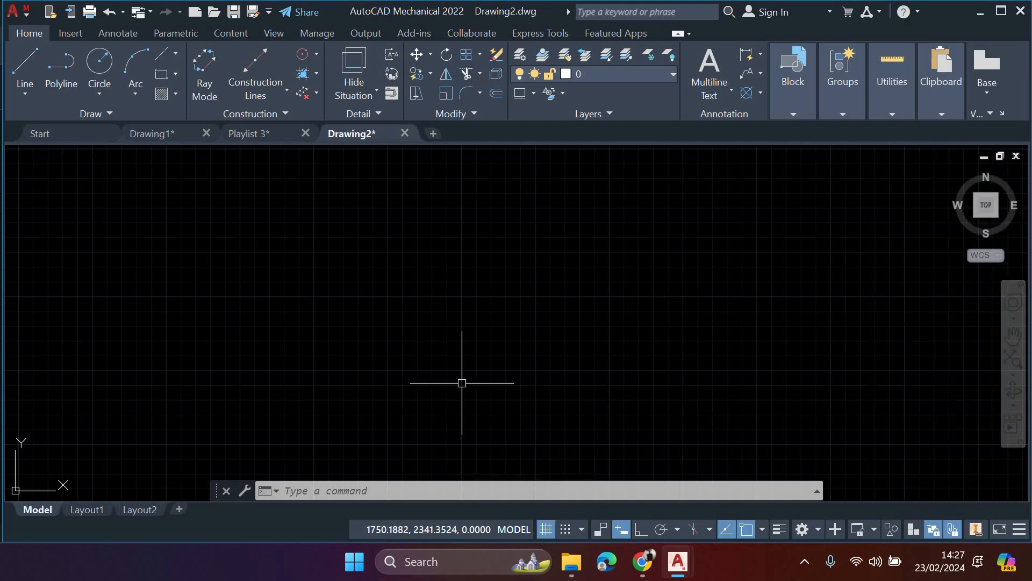
pyautogui.click(514, 530)
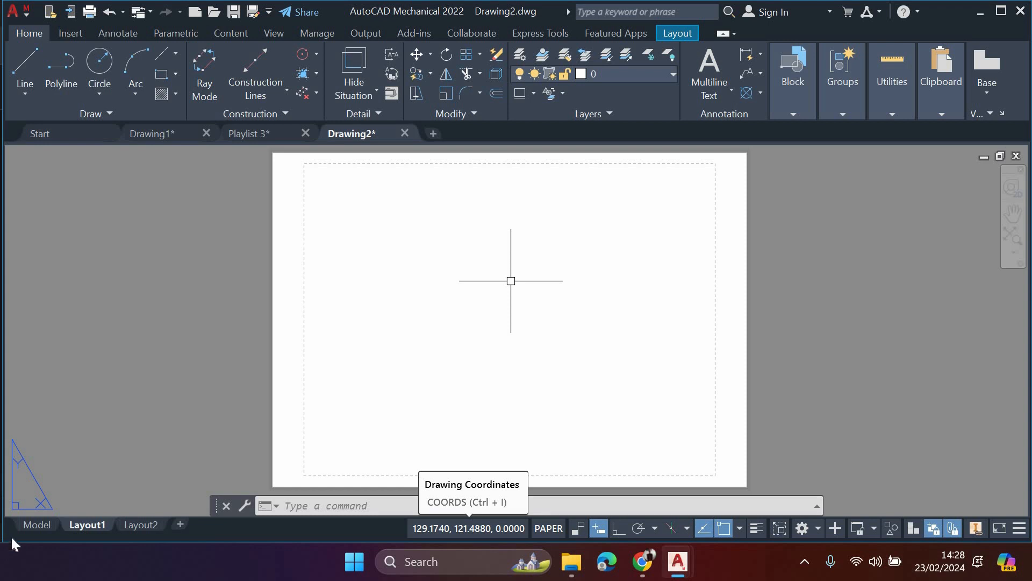
pyautogui.click(21, 527)
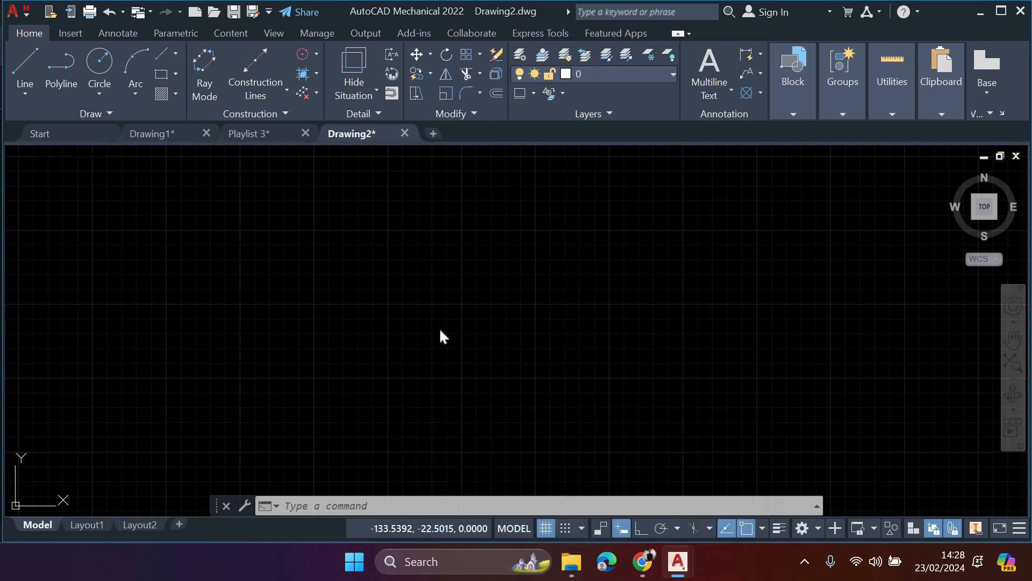
# - Turn the drawing grid off and back on
pyautogui.press('F7')
pyautogui.click(419, 311)
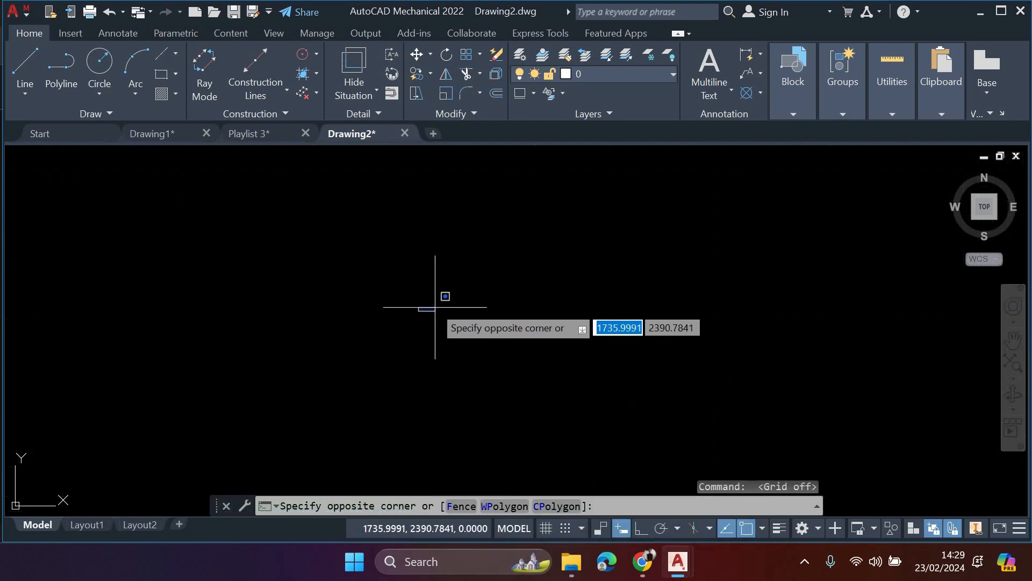
pyautogui.click(418, 301)
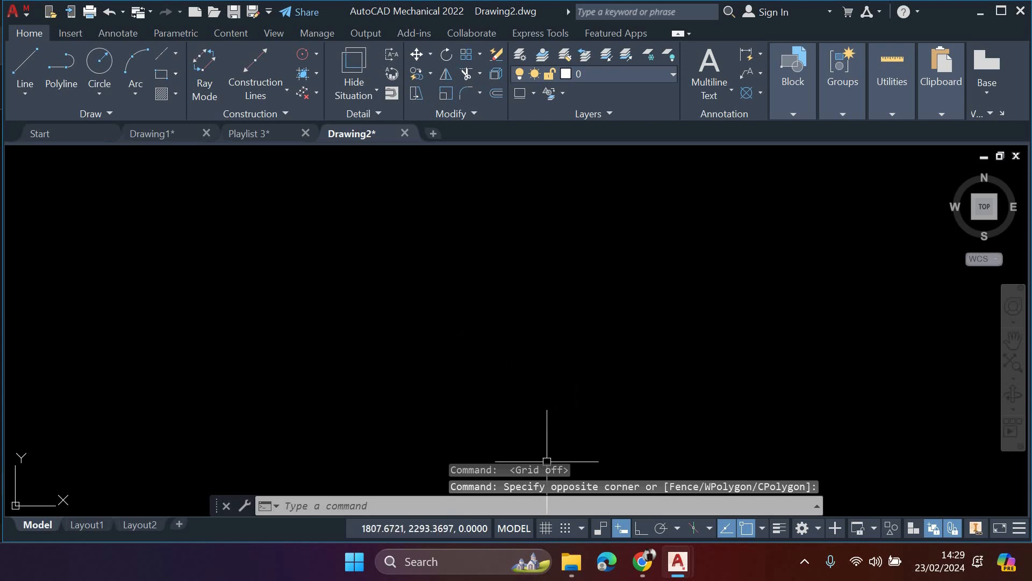
pyautogui.click(547, 529)
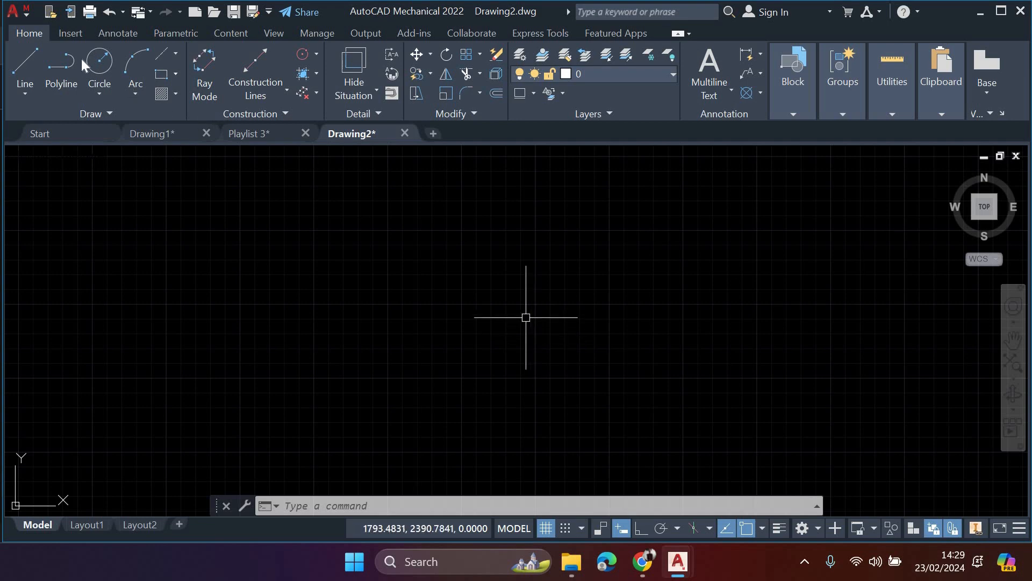
# - Start a line, try snap mode on the cursor, switch snap off again and cancel the command
pyautogui.click(31, 64)
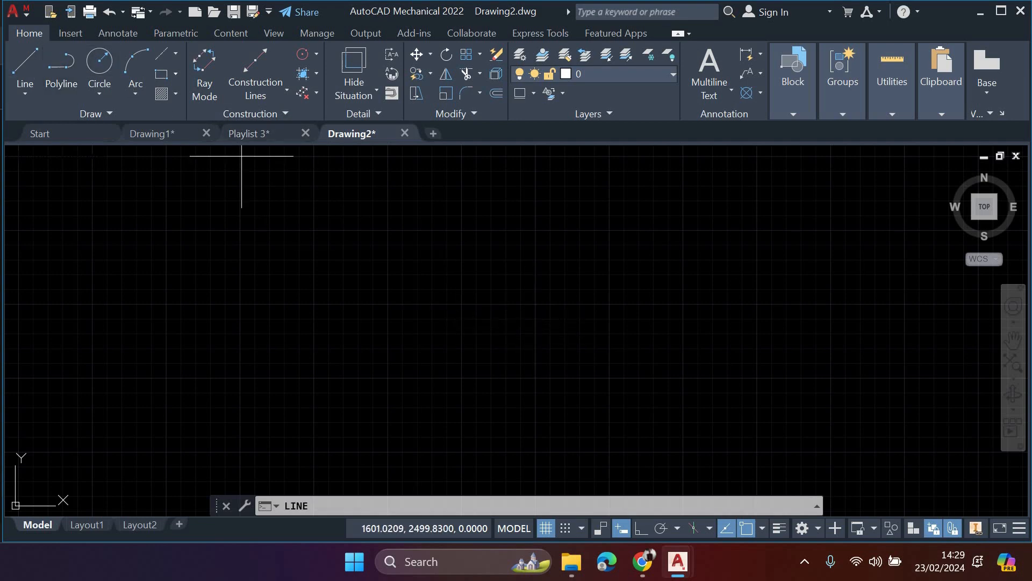
pyautogui.scroll(3, 265, 233)
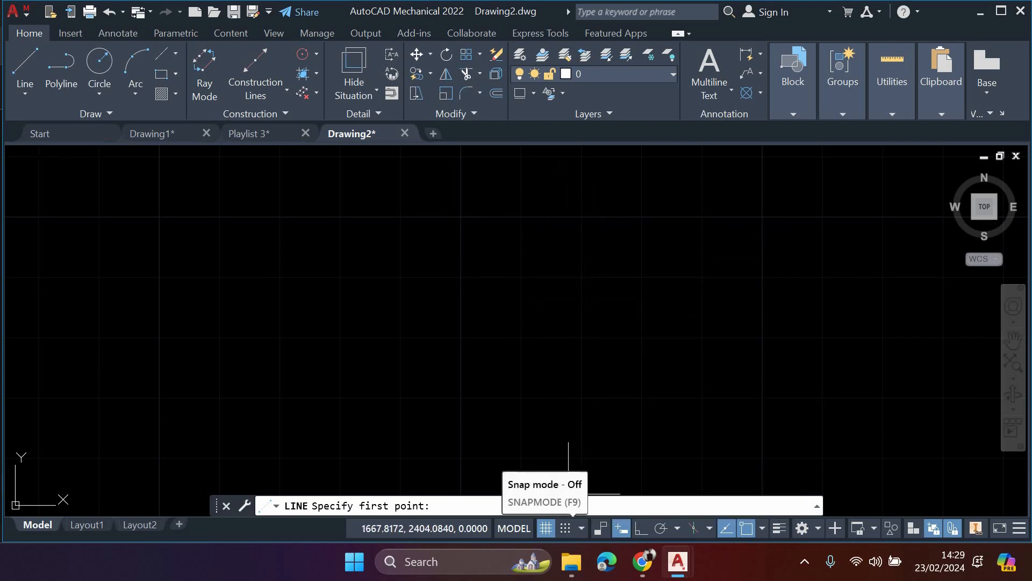
pyautogui.click(566, 527)
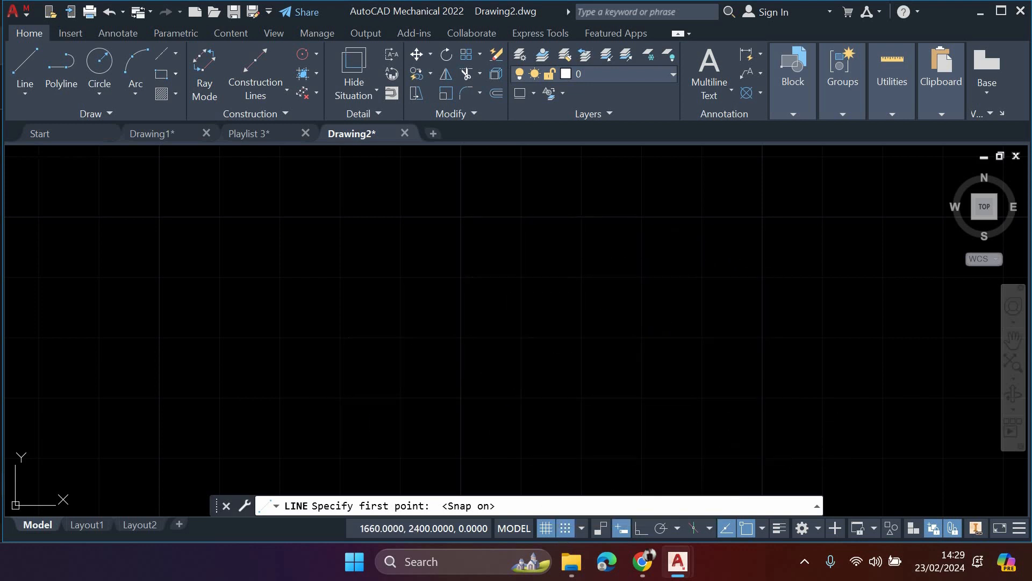
pyautogui.click(565, 528)
pyautogui.moveTo(504, 310); pyautogui.dragTo(406, 300, button='middle')
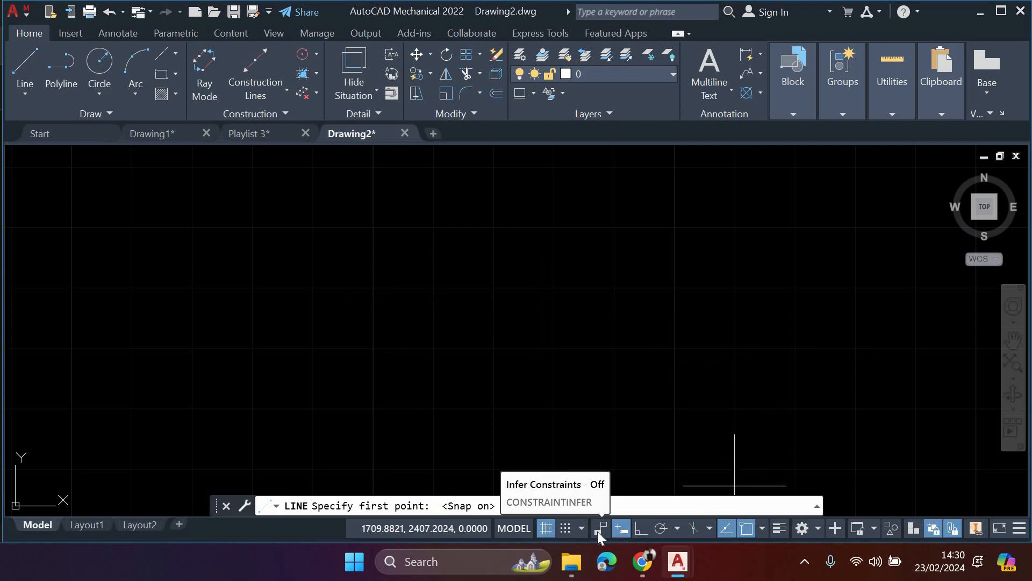
pyautogui.press('F9')
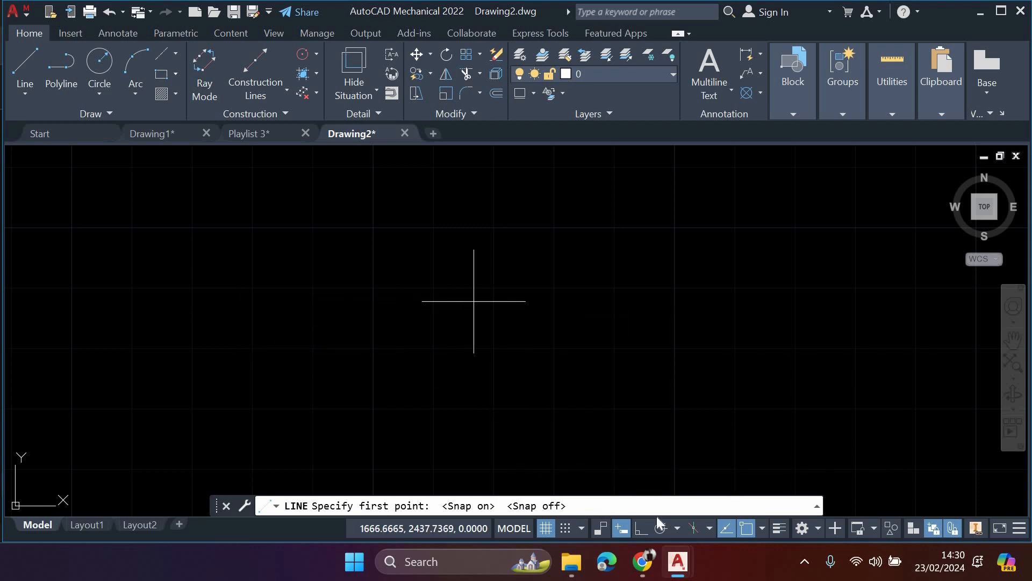
pyautogui.press('Escape')
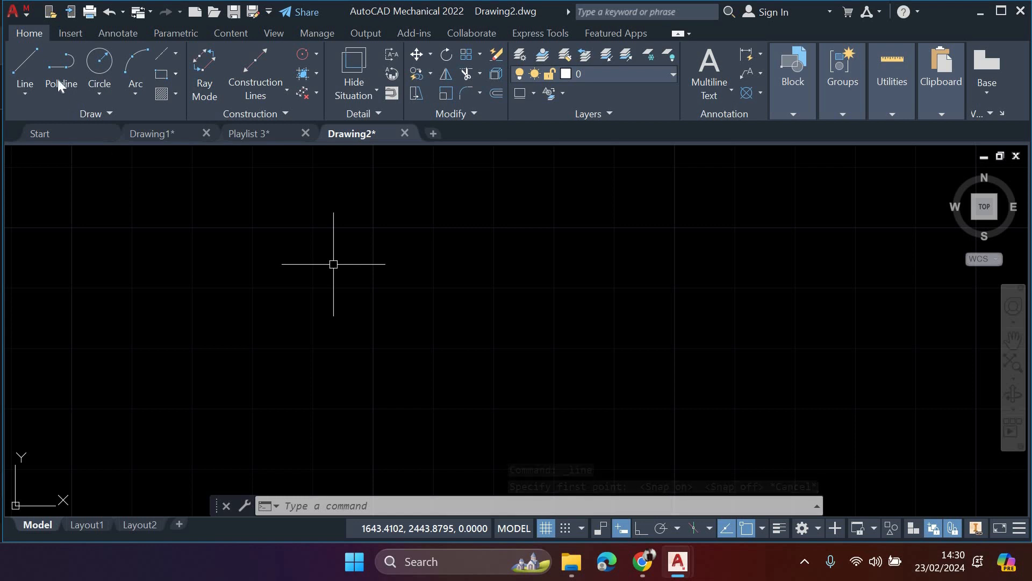
# - Draw a closed irregular seven-sided outline of connected lines with Infer Constraints off
pyautogui.click(24, 70)
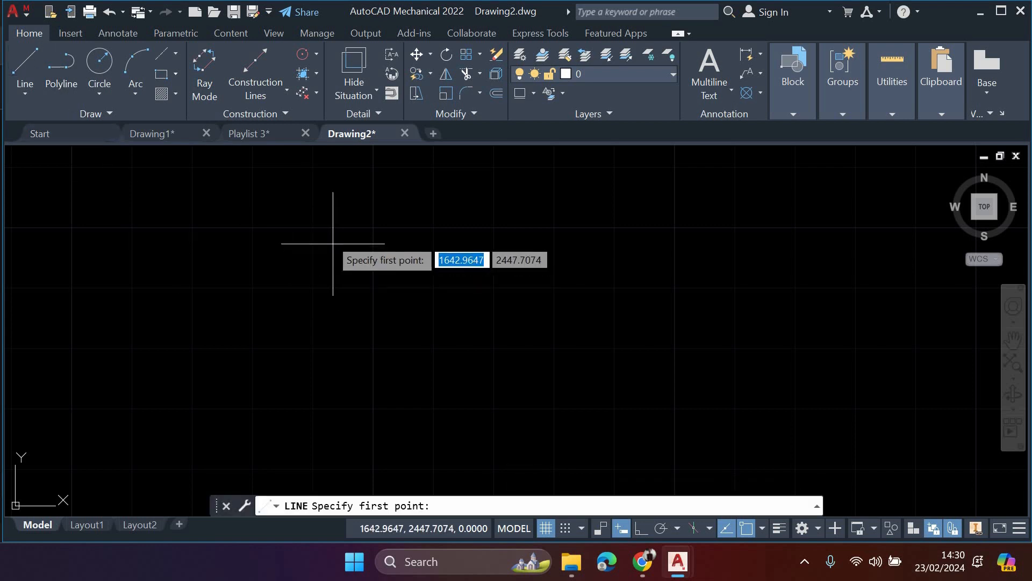
pyautogui.click(325, 227)
pyautogui.click(445, 331)
pyautogui.click(642, 316)
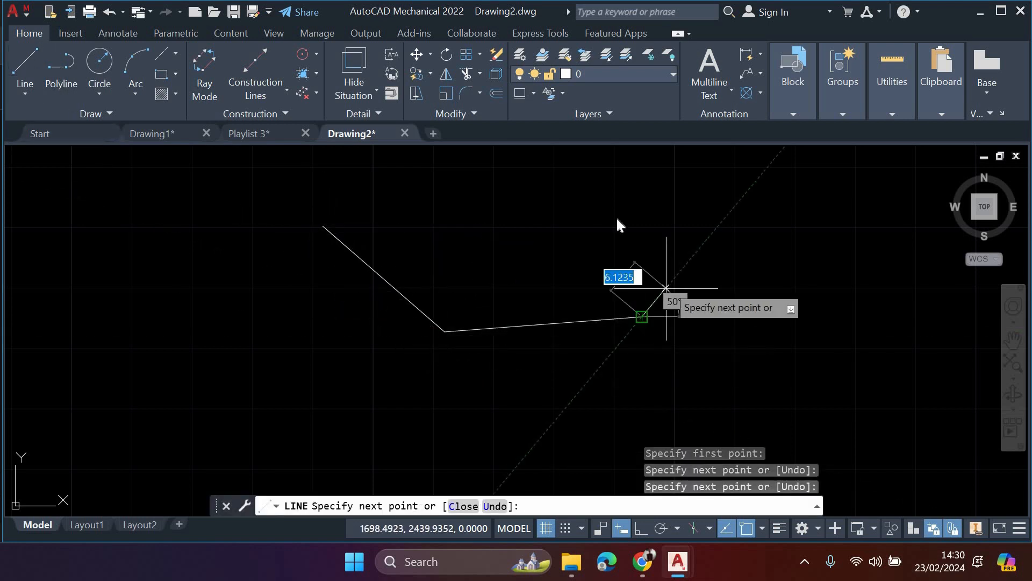
pyautogui.click(674, 221)
pyautogui.click(608, 198)
pyautogui.click(520, 248)
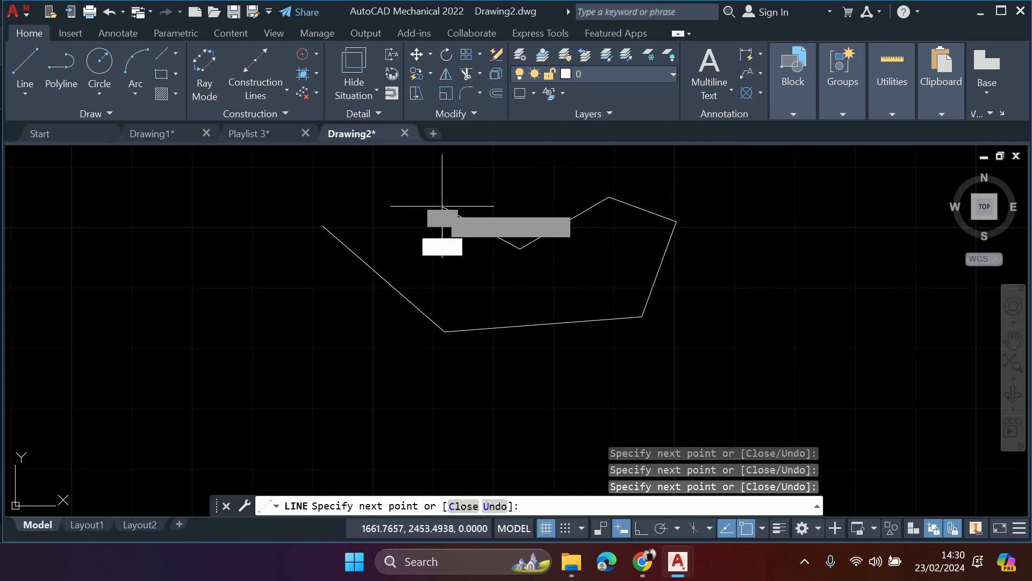
pyautogui.click(442, 206)
pyautogui.click(323, 226)
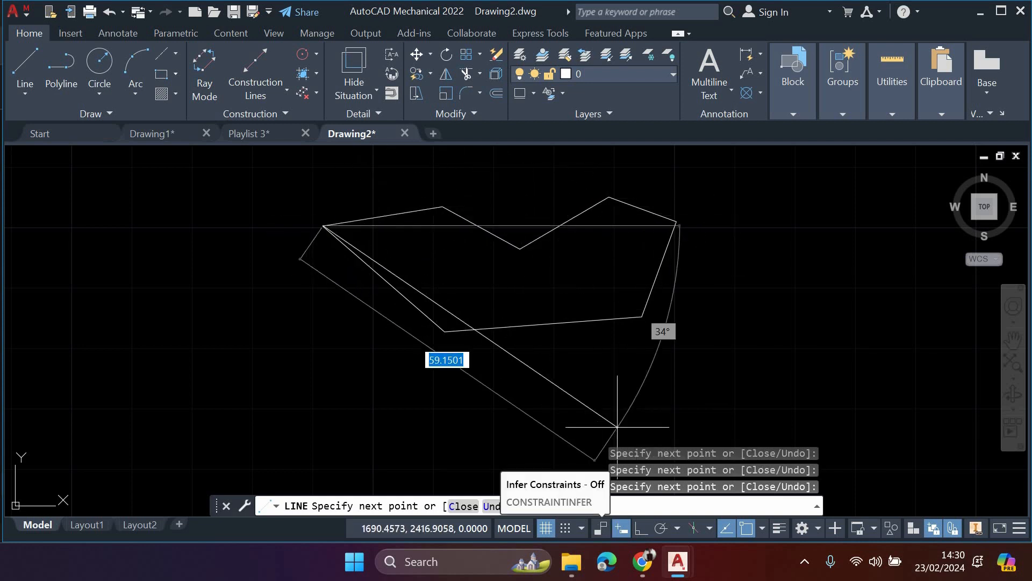
pyautogui.press('Escape')
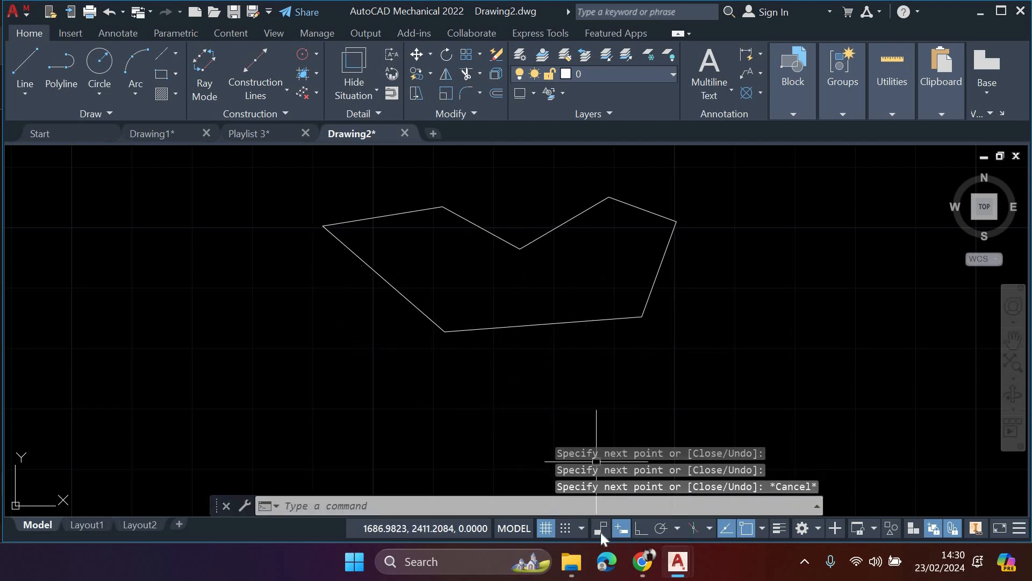
# - Turn on Infer Constraints and draw a closed irregular eight-sided outline of lines beside the first outline
pyautogui.click(601, 533)
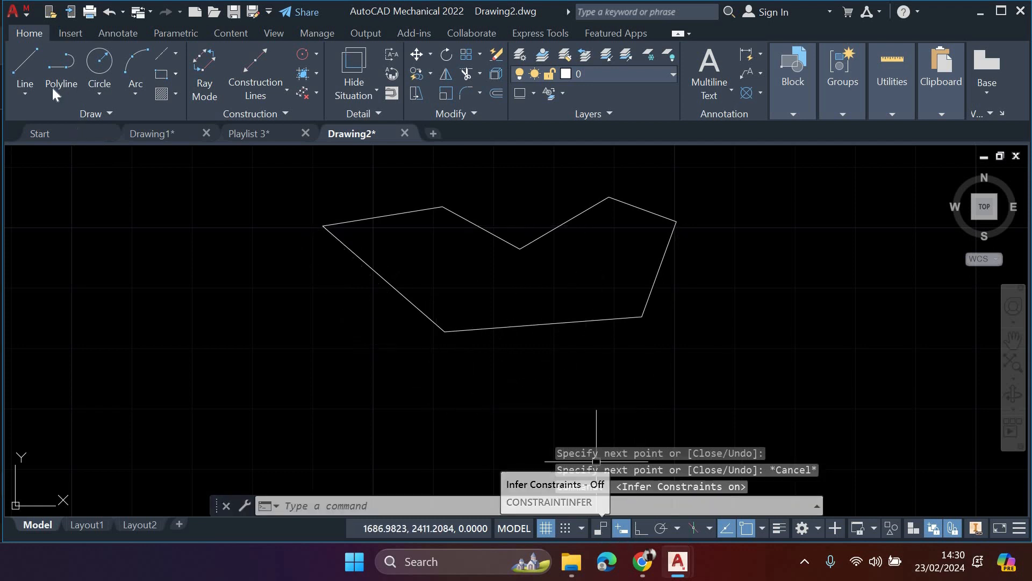
pyautogui.click(24, 67)
pyautogui.click(158, 223)
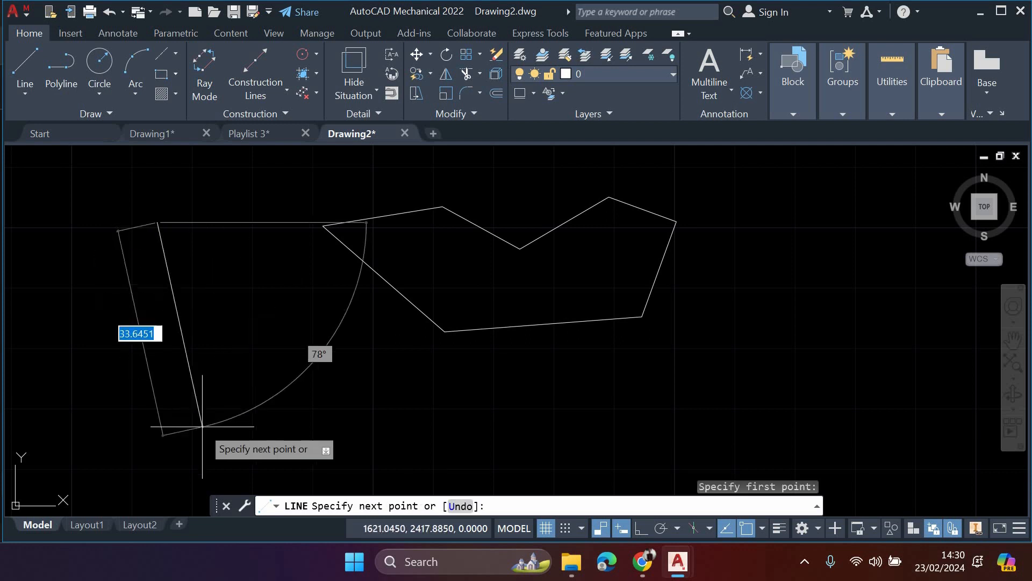
pyautogui.click(206, 429)
pyautogui.click(337, 401)
pyautogui.click(407, 367)
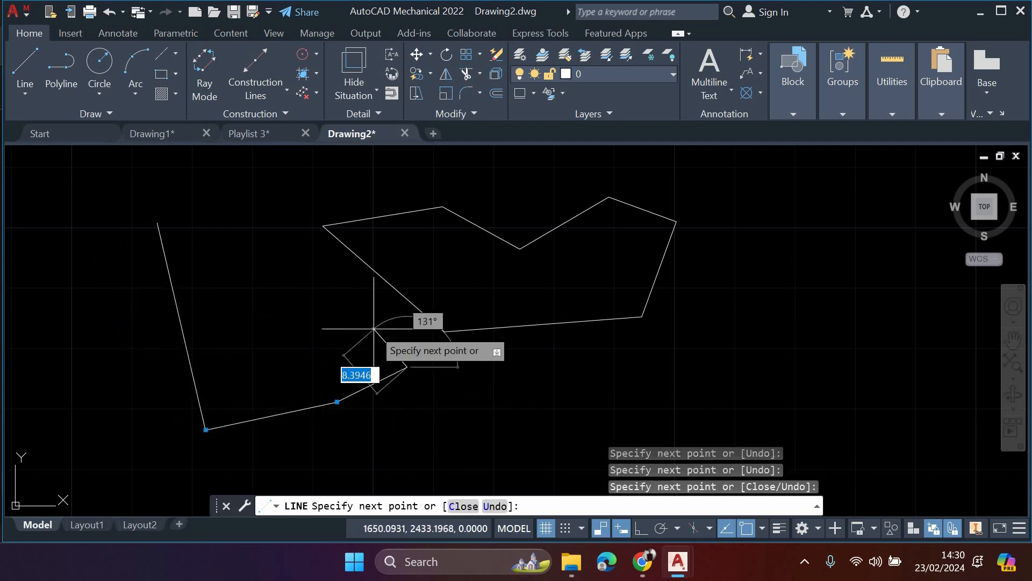
pyautogui.click(360, 302)
pyautogui.click(311, 330)
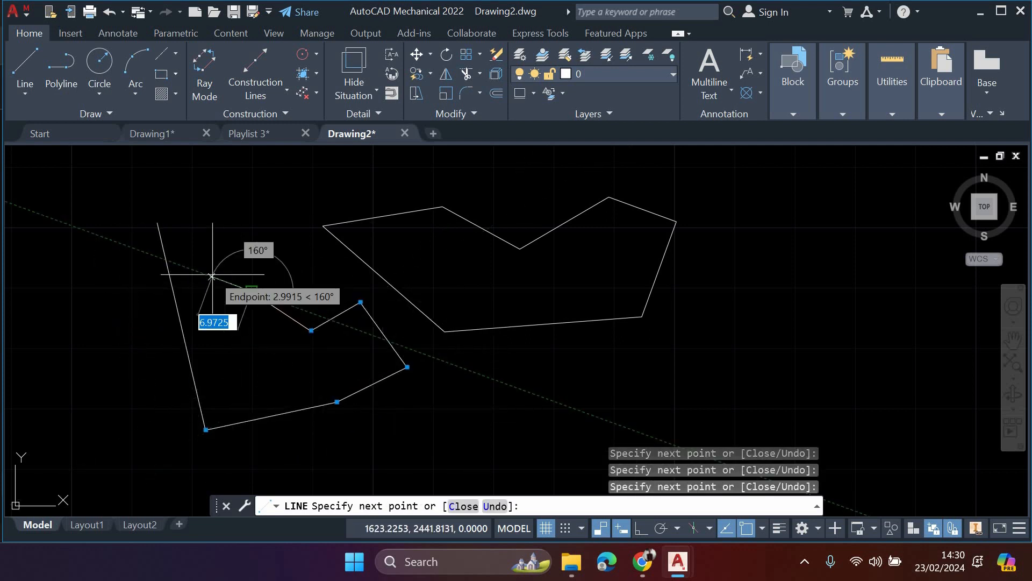
pyautogui.click(252, 291)
pyautogui.click(188, 254)
pyautogui.click(157, 222)
pyautogui.press('Escape')
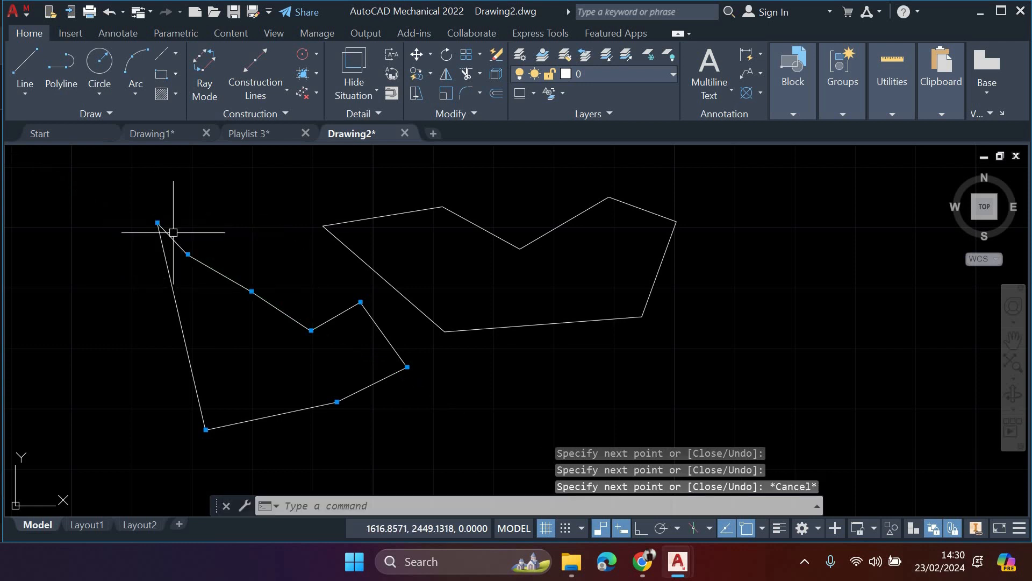
# - Select both closed outlines with a crossing window, delete them, and turn off Infer Constraints
pyautogui.press('Escape')
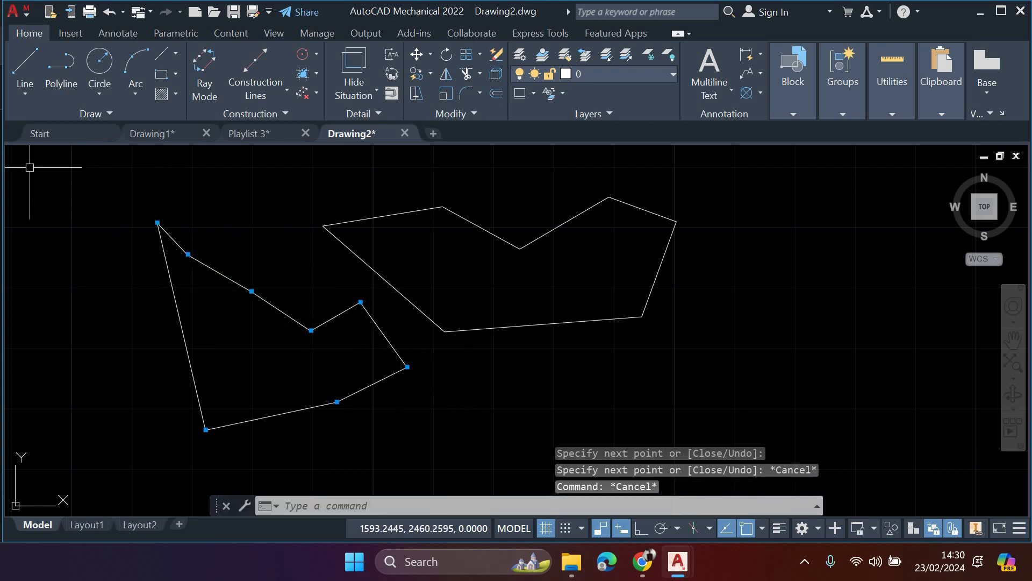
pyautogui.click(749, 413)
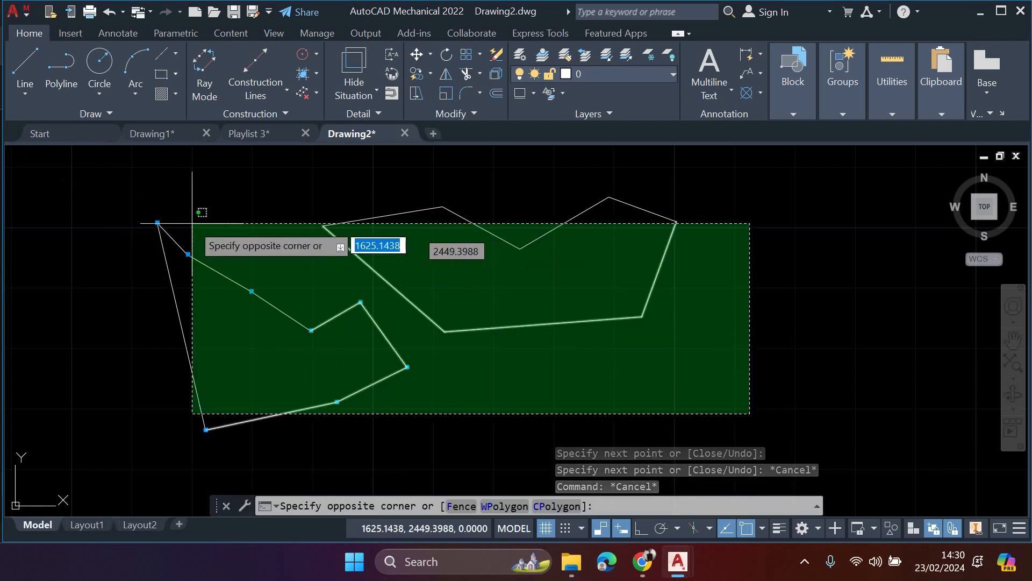
pyautogui.click(135, 191)
pyautogui.press('Delete')
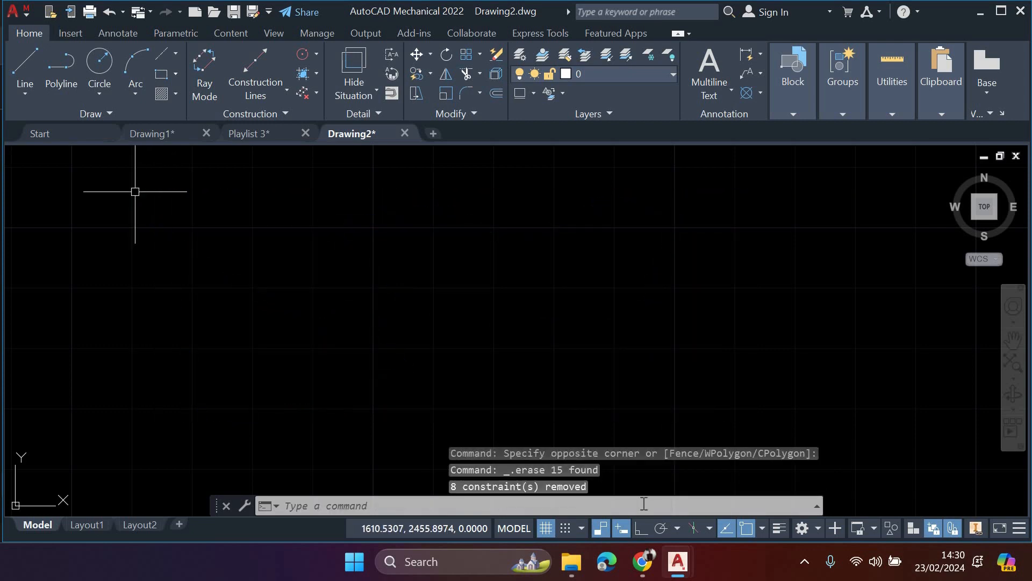
pyautogui.click(604, 530)
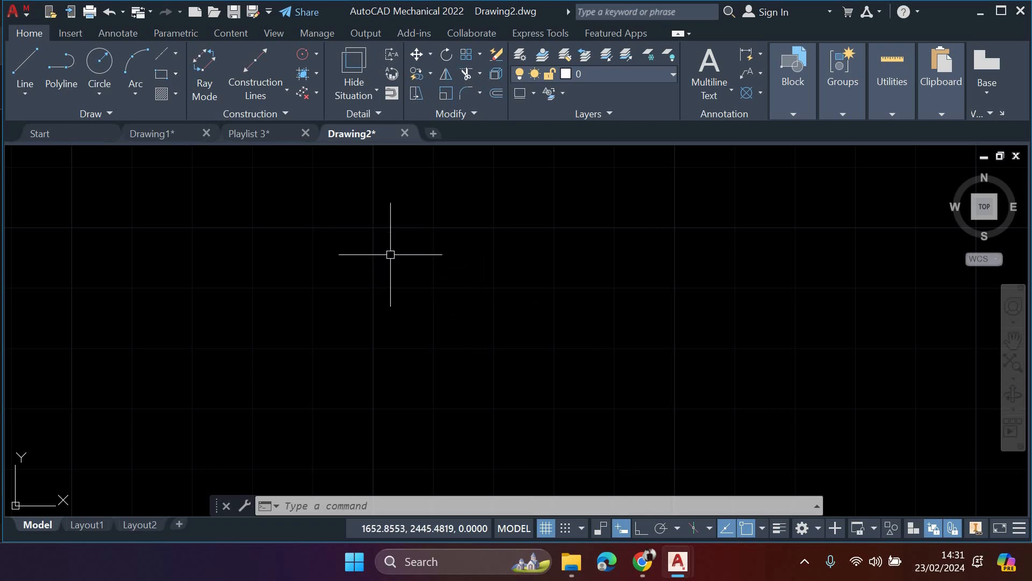
# - Draw a freehand sloping line, continue it with a horizontal segment 100 units long to the right, and end the command
pyautogui.click(24, 67)
pyautogui.click(243, 210)
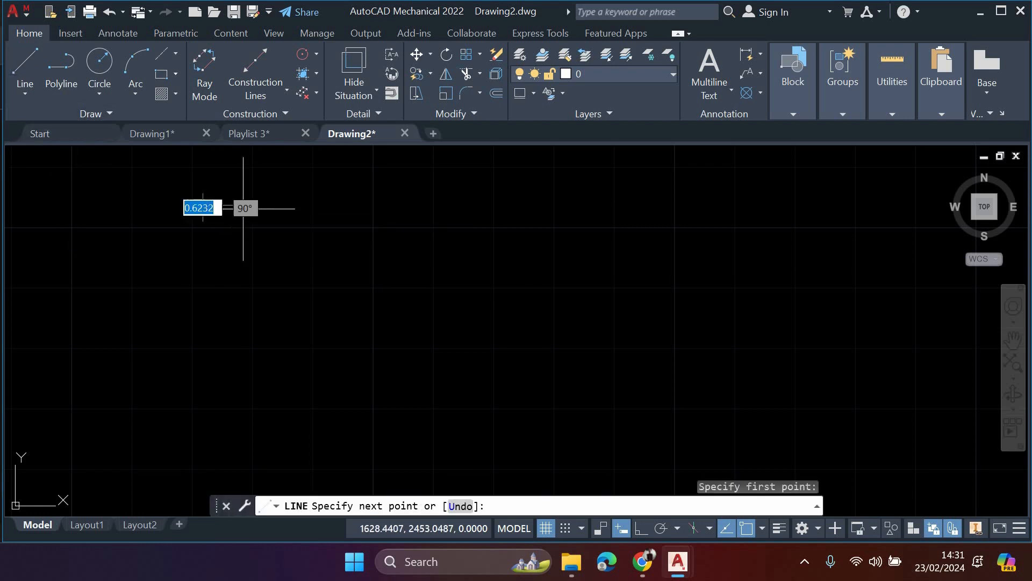
pyautogui.click(342, 354)
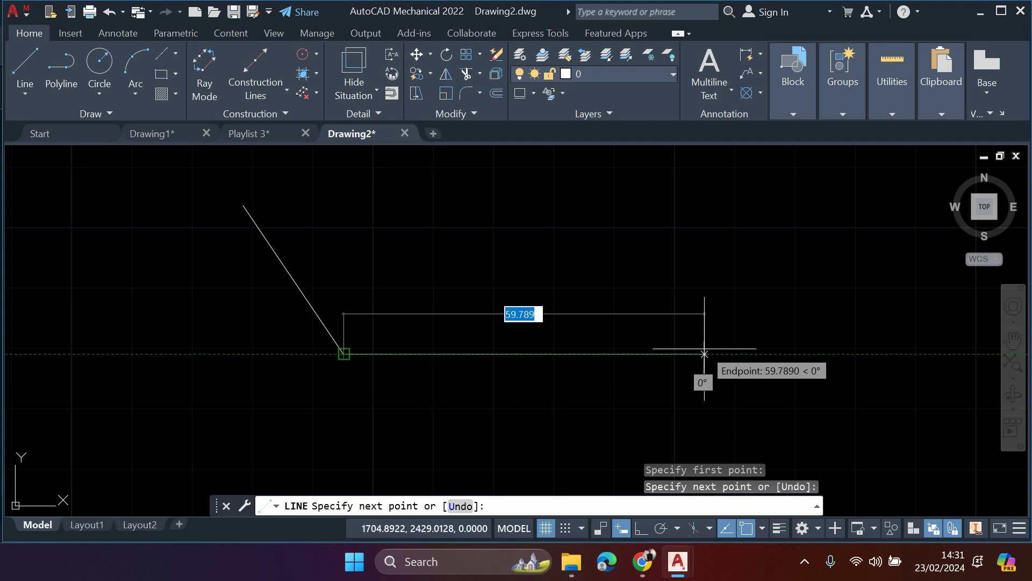
pyautogui.write('100')
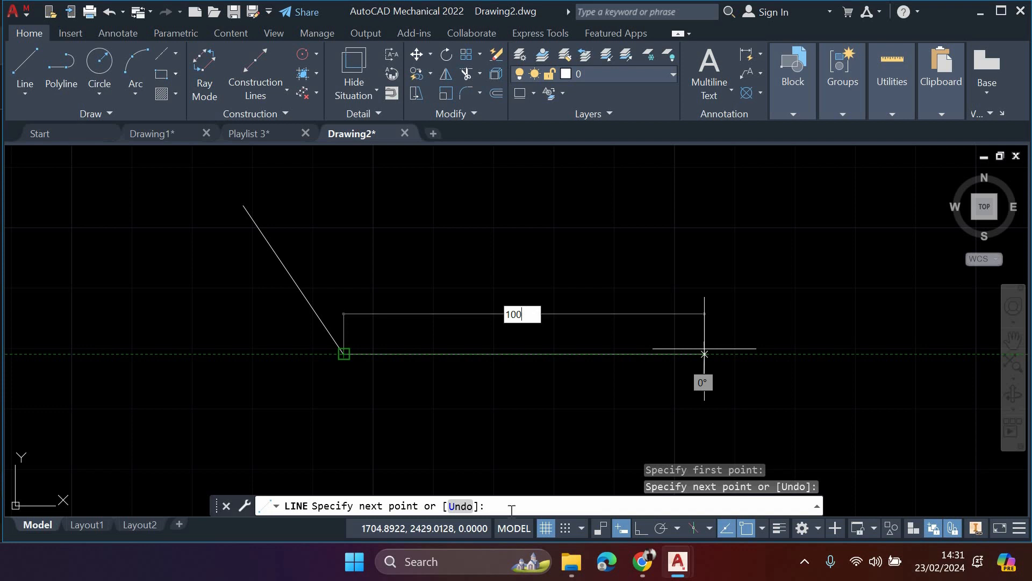
pyautogui.press('Return')
pyautogui.press('Escape')
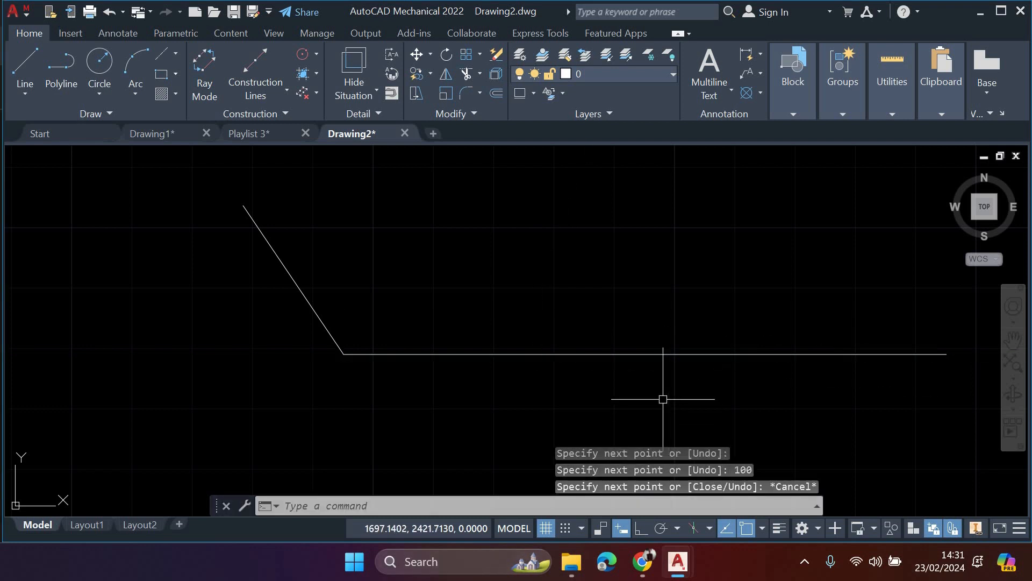
# - Add a horizontal power dimension between the endpoints of the horizontal line, placed below it
pyautogui.moveTo(663, 399); pyautogui.dragTo(572, 379, button='middle')
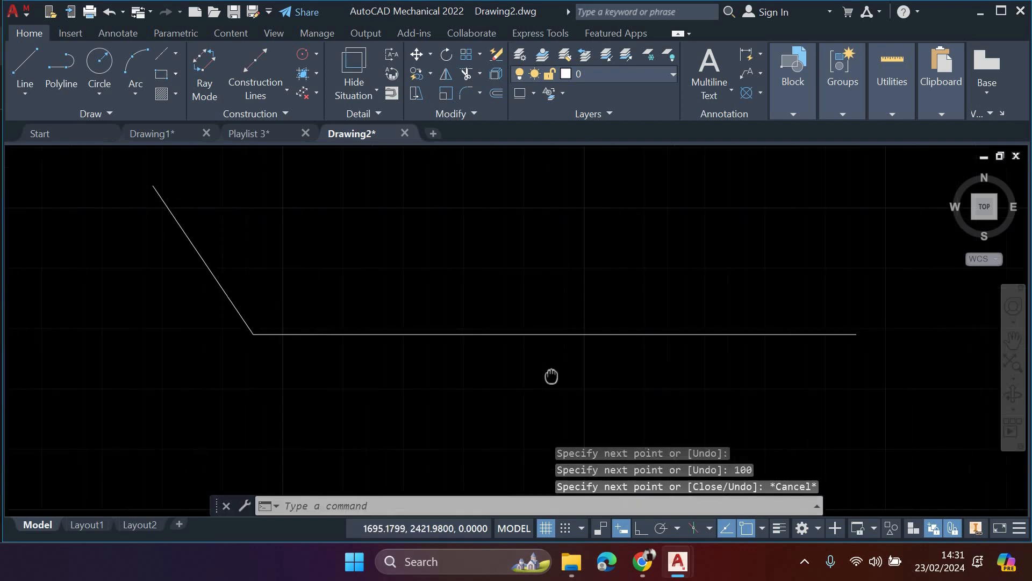
pyautogui.click(102, 34)
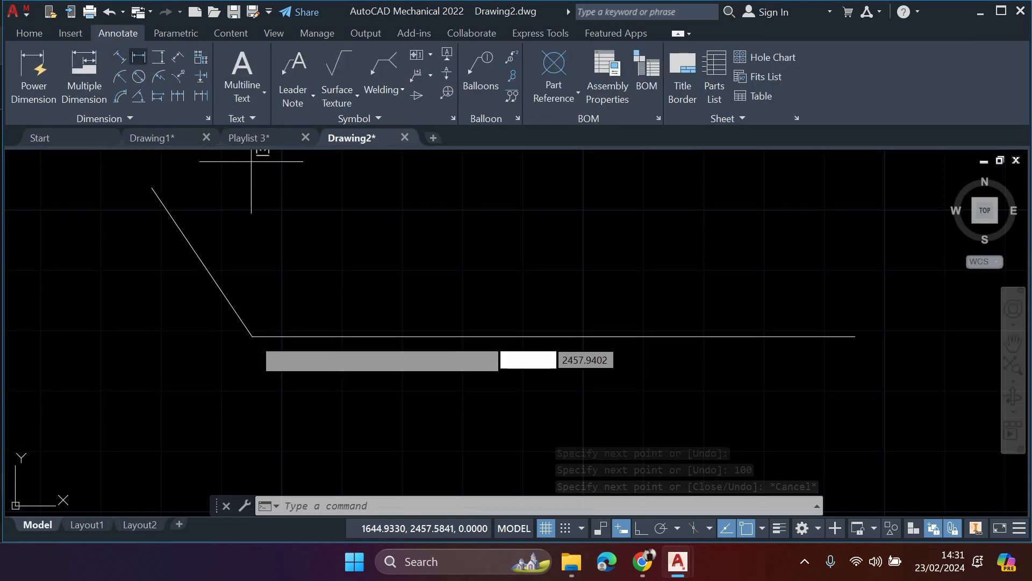
pyautogui.click(253, 338)
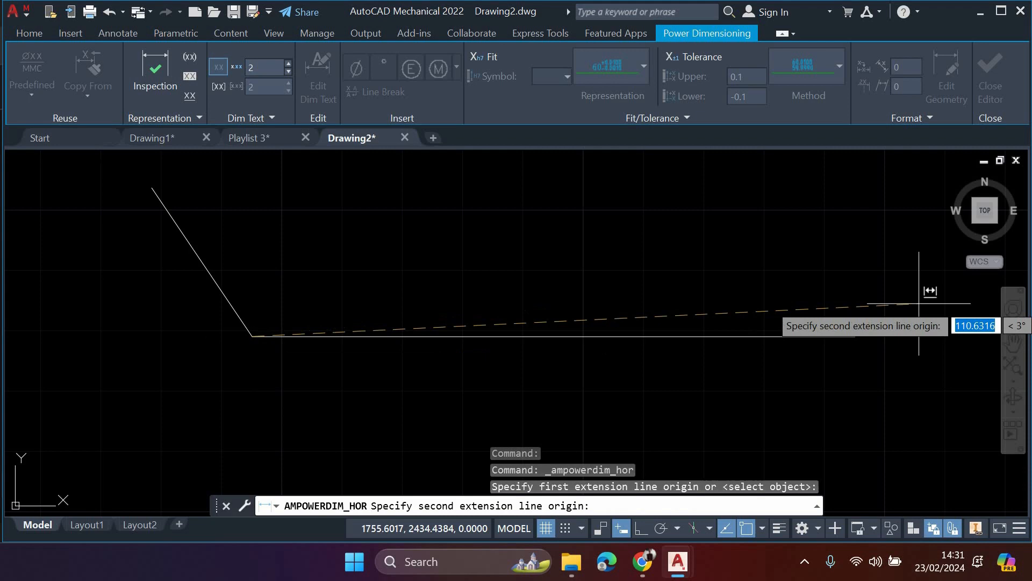
pyautogui.click(857, 337)
pyautogui.click(654, 408)
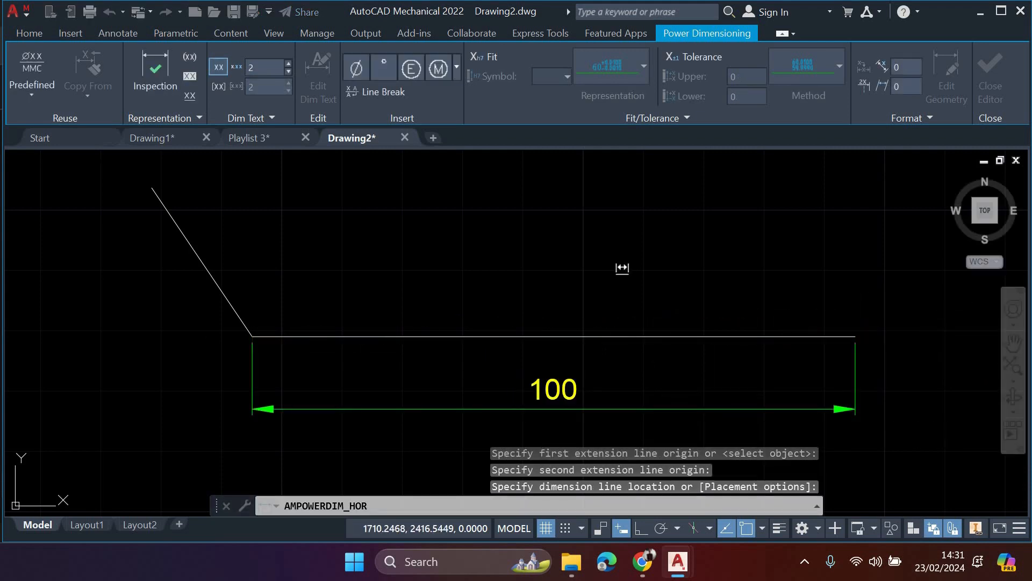
pyautogui.click(612, 283)
pyautogui.press('Escape')
pyautogui.press('Escape')
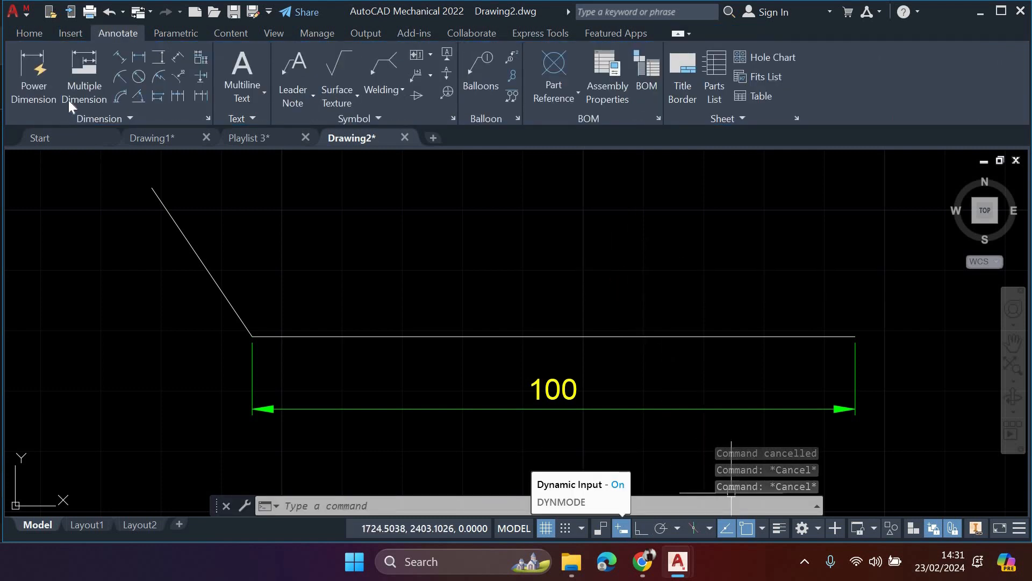
# - With dynamic input off, draw a line 12 units long above the dimensioned line, and delete it
pyautogui.click(29, 33)
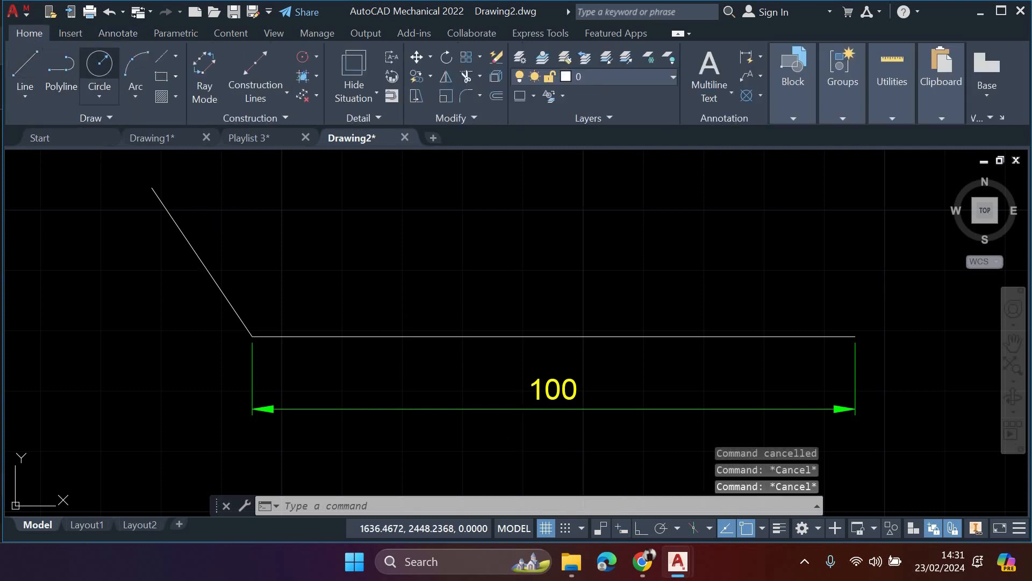
pyautogui.click(25, 70)
pyautogui.click(318, 229)
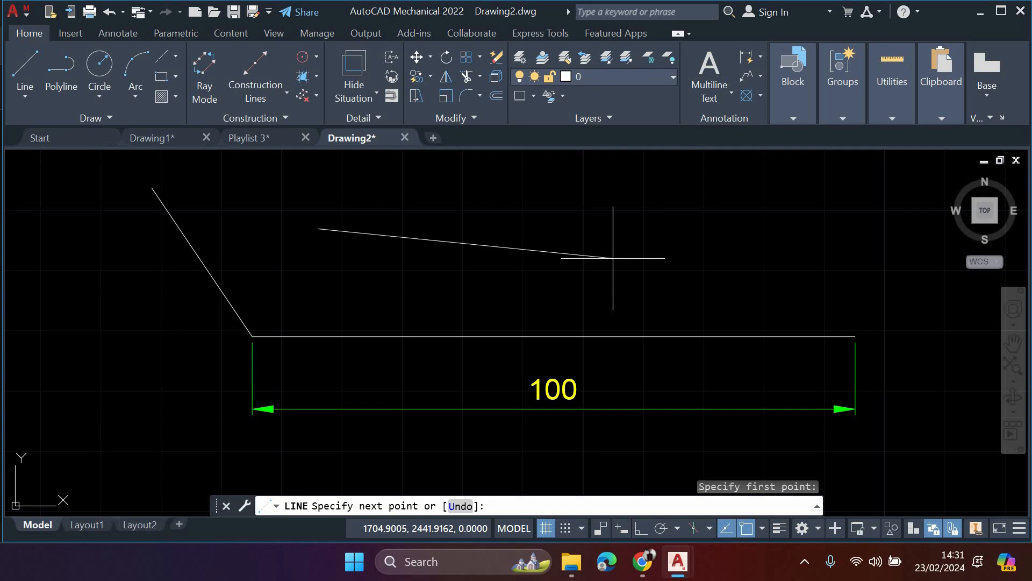
pyautogui.write('120')
pyautogui.press('Return')
pyautogui.press('Escape')
pyautogui.moveTo(687, 286); pyautogui.dragTo(539, 272, button='middle')
pyautogui.click(539, 279)
pyautogui.press('Delete')
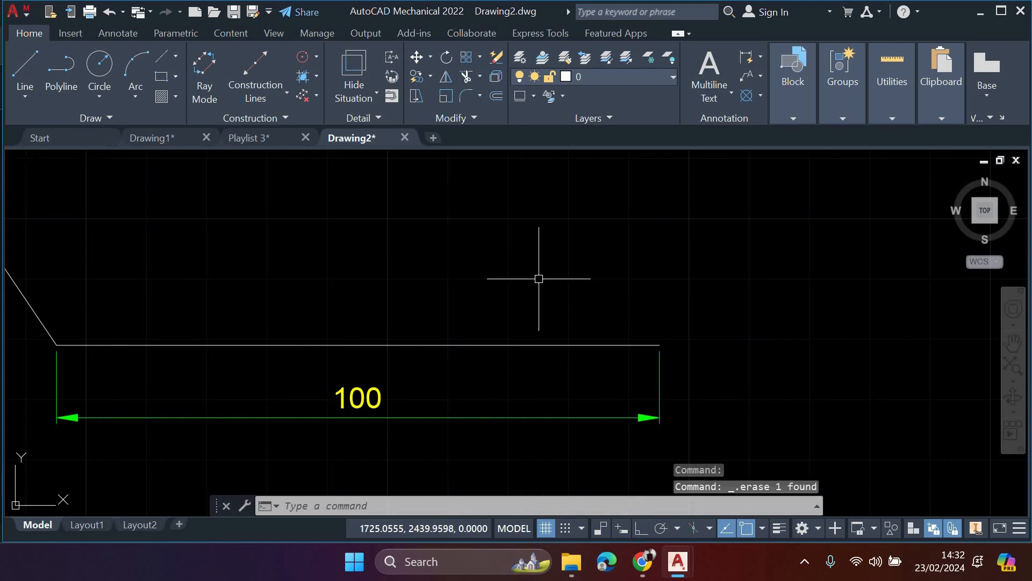
# - Draw a sloping line 100 units long crossing the dimensioned line, with dynamic input off, and delete it
pyautogui.moveTo(594, 337); pyautogui.dragTo(608, 323, button='middle')
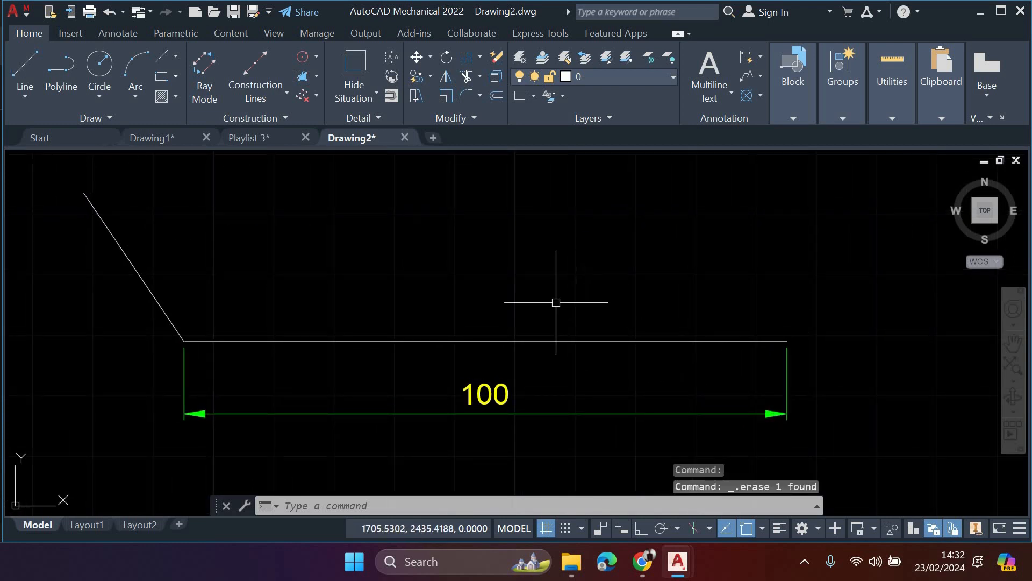
pyautogui.click(24, 73)
pyautogui.click(341, 224)
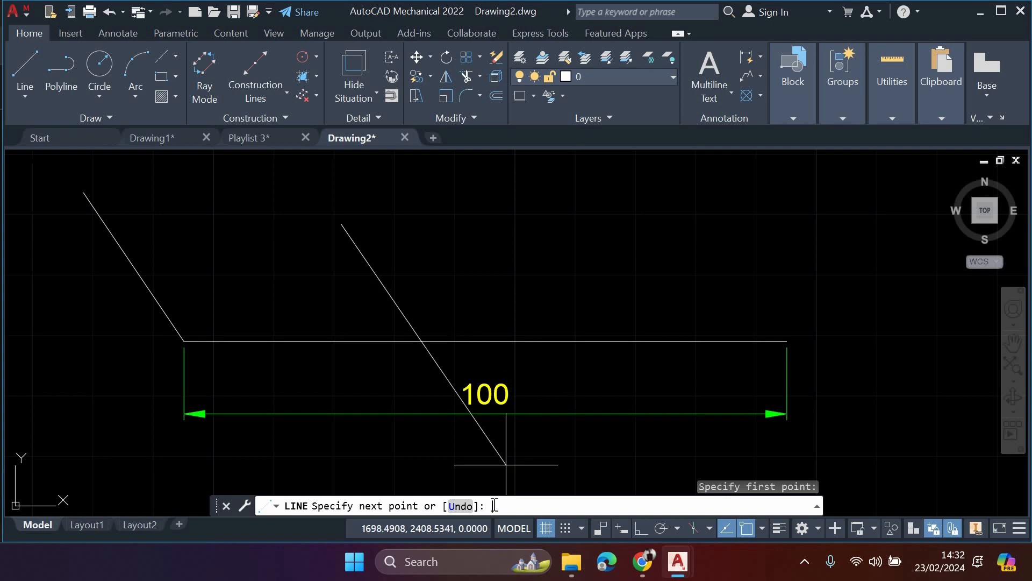
pyautogui.press('Return')
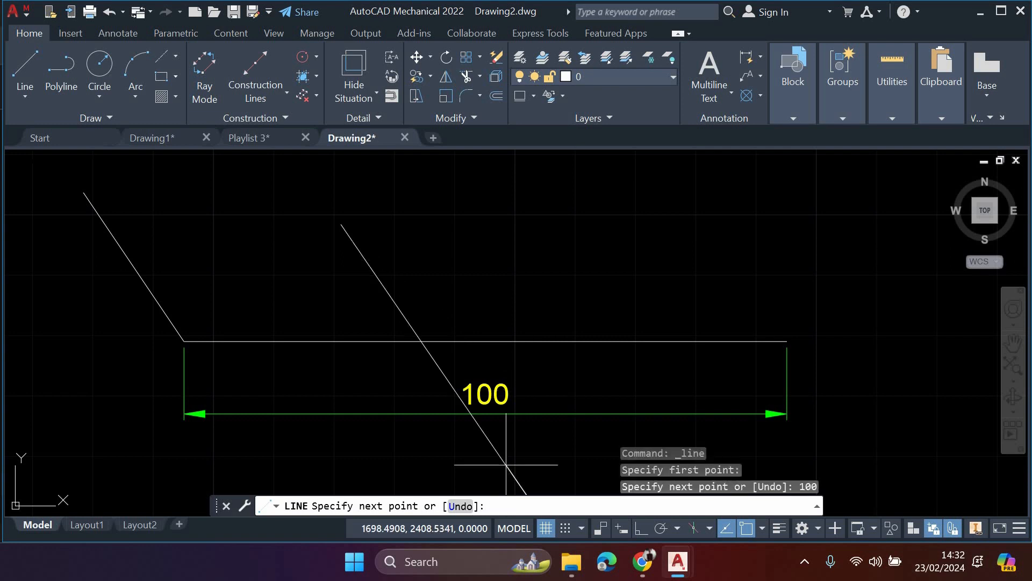
pyautogui.press('Escape')
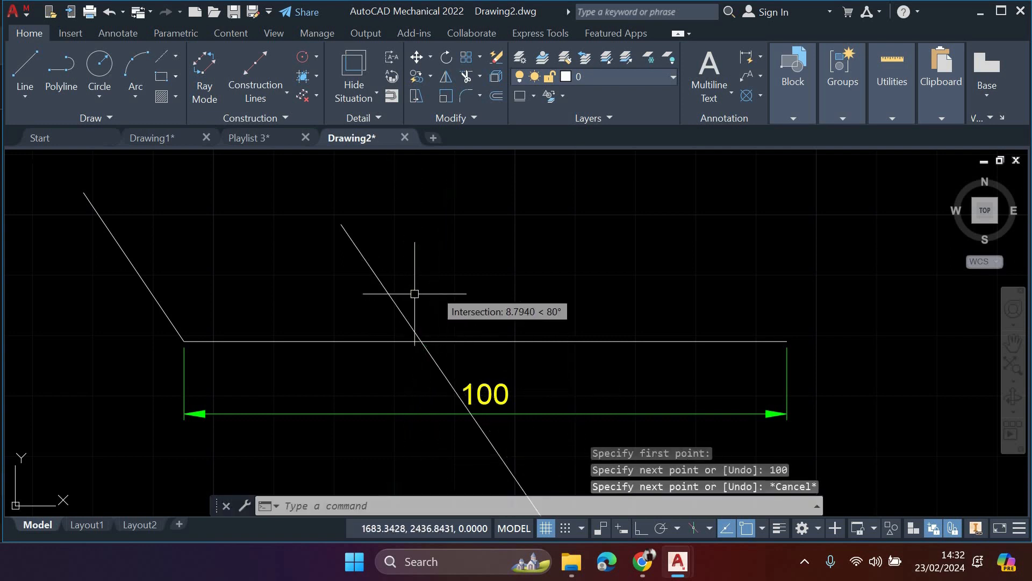
pyautogui.click(391, 295)
pyautogui.press('Delete')
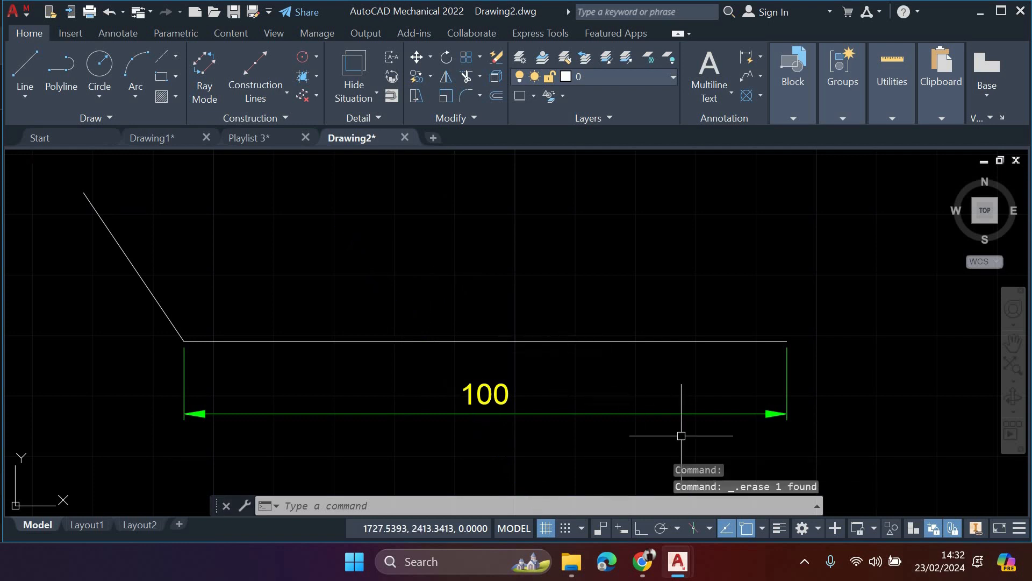
# - Select both remaining lines and the dimension with a window, delete them, and turn dynamic input back on
pyautogui.click(41, 170)
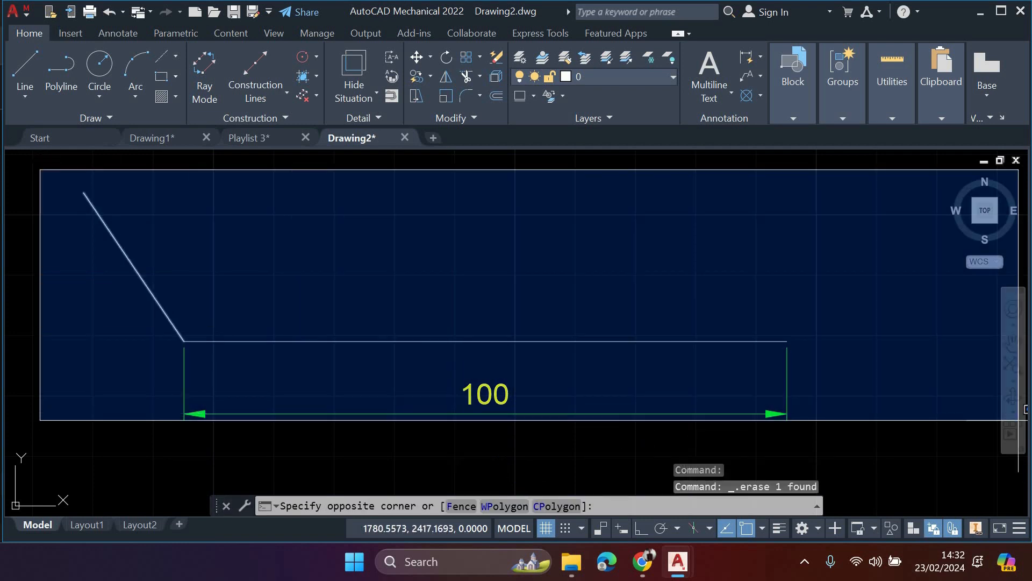
pyautogui.click(839, 438)
pyautogui.press('Delete')
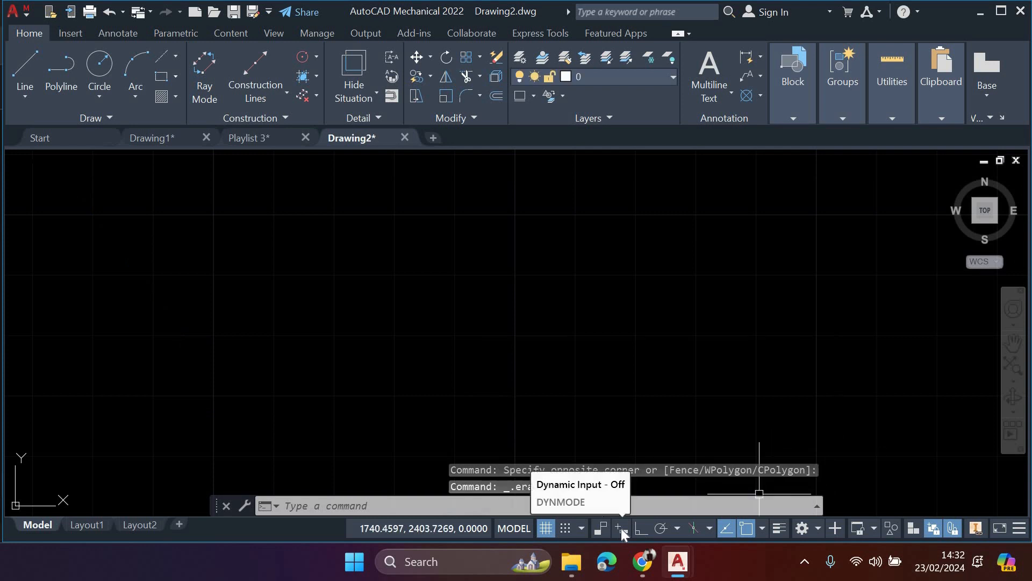
pyautogui.click(621, 528)
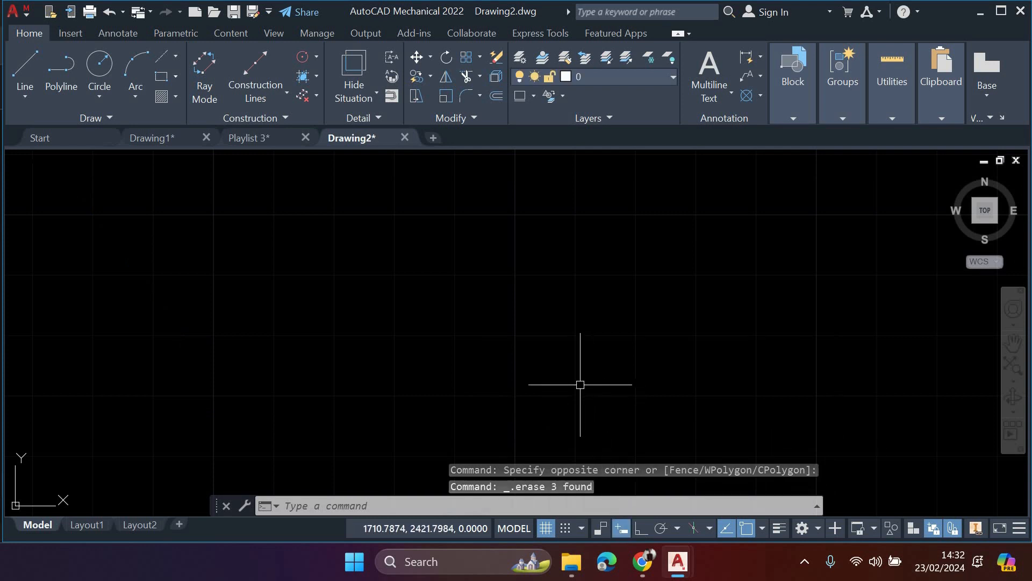
# - Start a line, turn on ortho mode, and draw a closed rectangle about 32 units high from connected lines
pyautogui.moveTo(553, 289); pyautogui.dragTo(517, 297, button='middle')
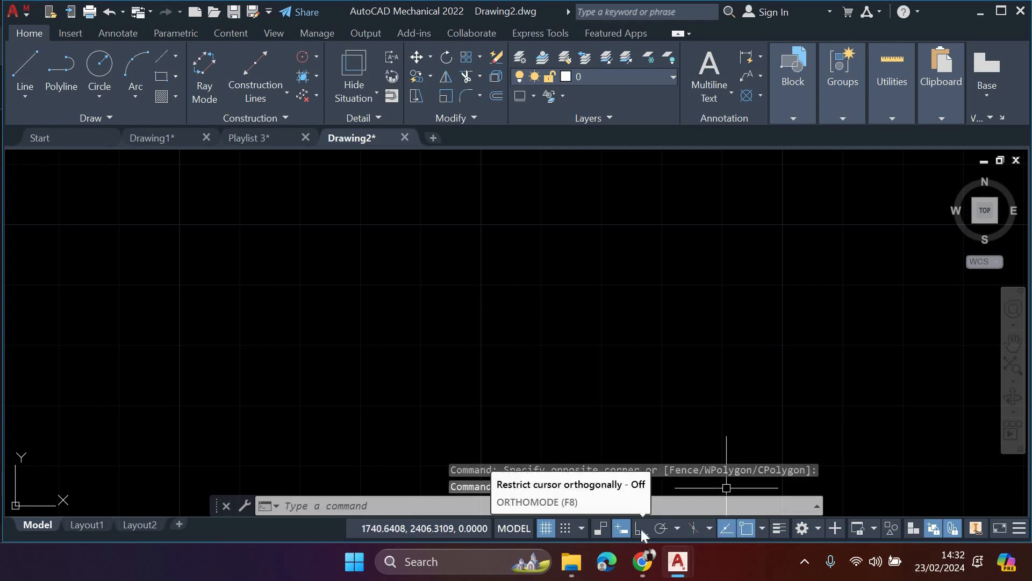
pyautogui.click(25, 67)
pyautogui.click(218, 181)
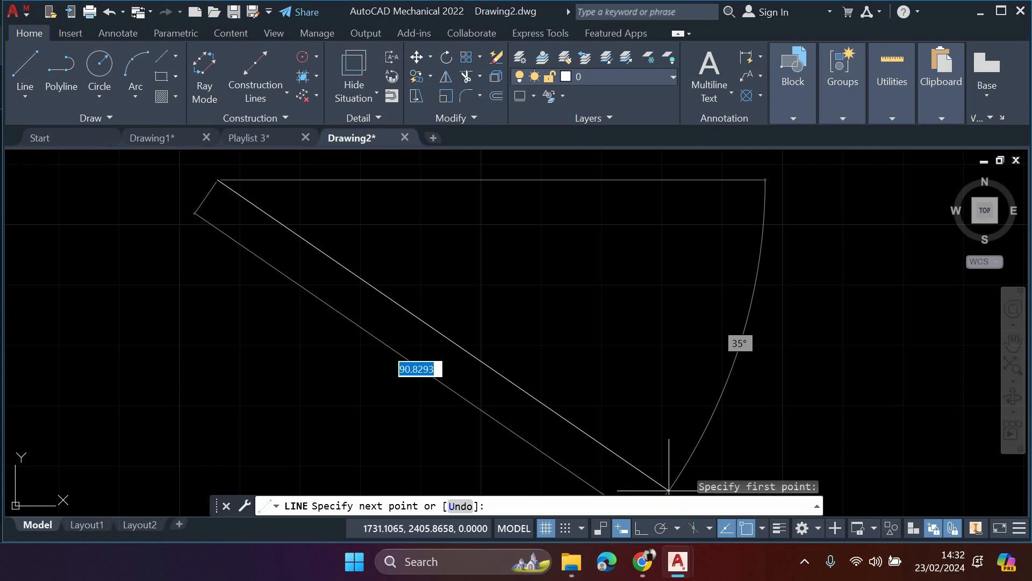
pyautogui.press('F8')
pyautogui.click(218, 374)
pyautogui.click(589, 373)
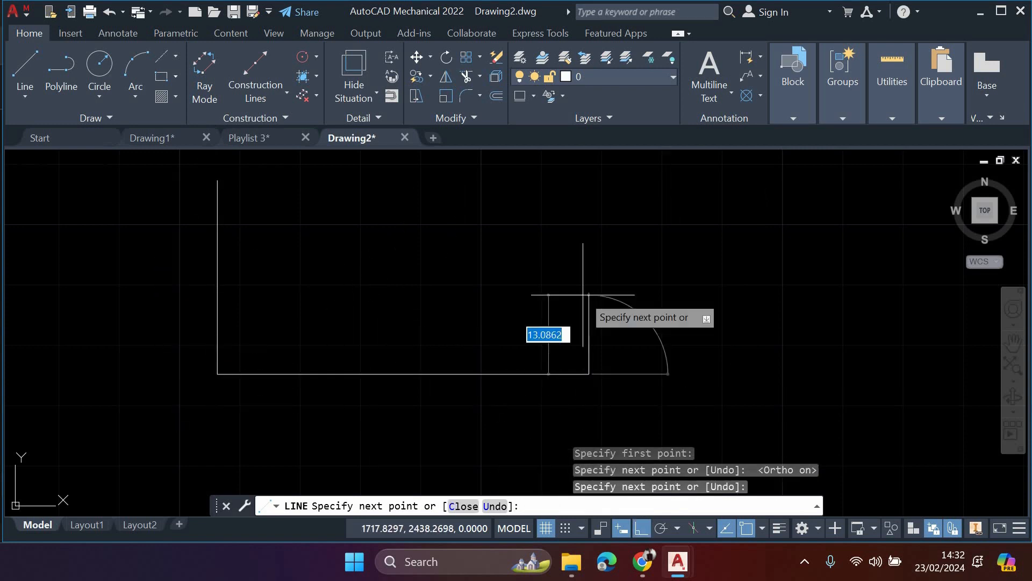
pyautogui.moveTo(564, 206); pyautogui.dragTo(584, 251, button='middle')
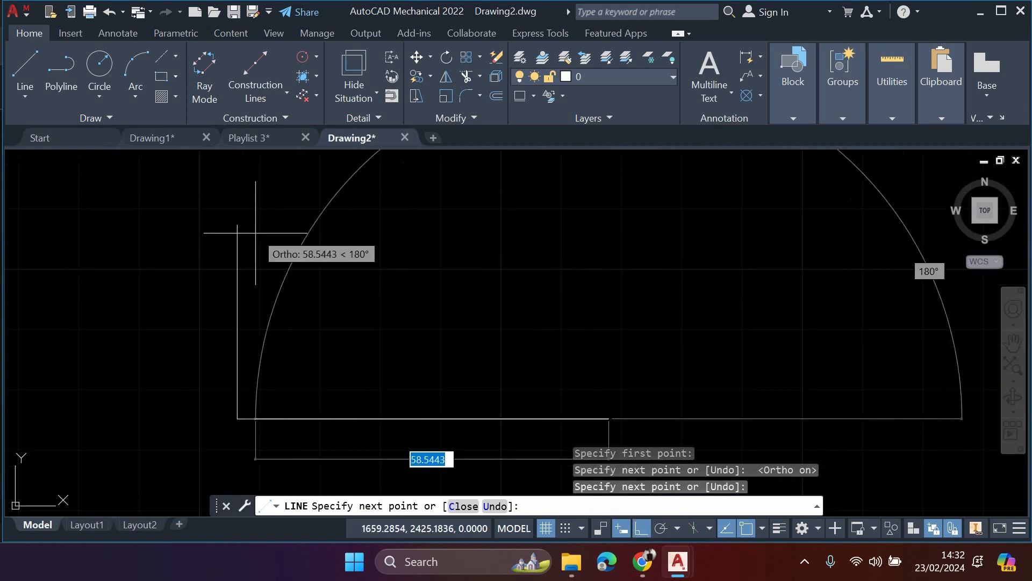
pyautogui.click(498, 225)
pyautogui.click(237, 225)
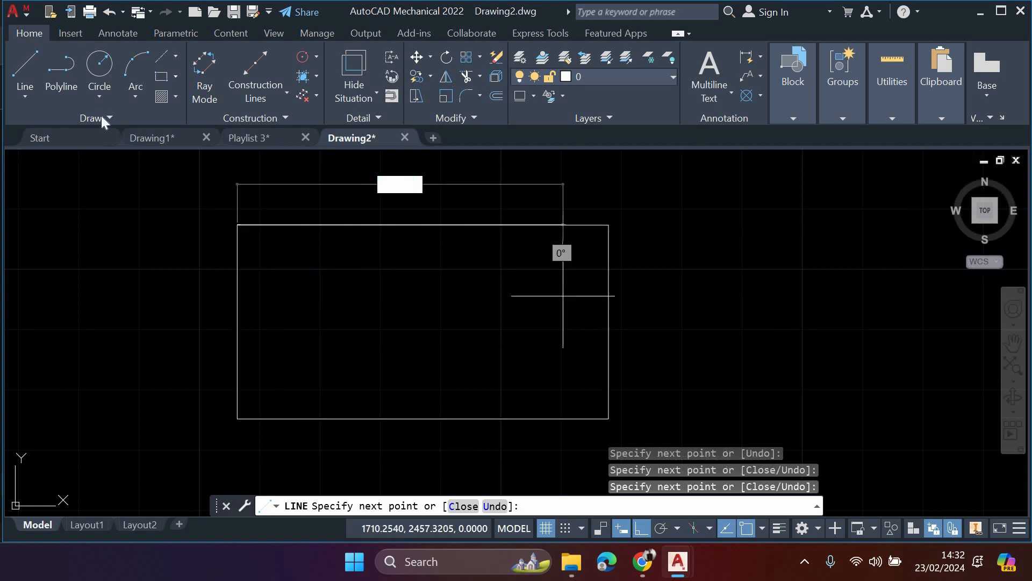
pyautogui.press('Escape')
# - Draw a closed stepped outline beside the rectangle with ortho on, starting with a left side about 26 units long
pyautogui.moveTo(715, 267); pyautogui.dragTo(609, 250, button='middle')
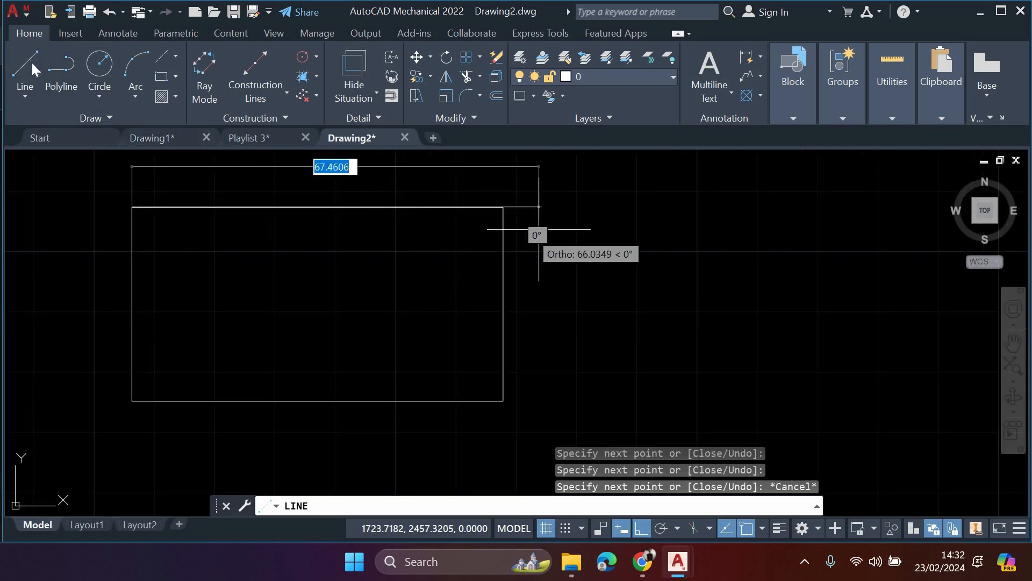
pyautogui.press('Escape')
pyautogui.press('space')
pyautogui.click(612, 232)
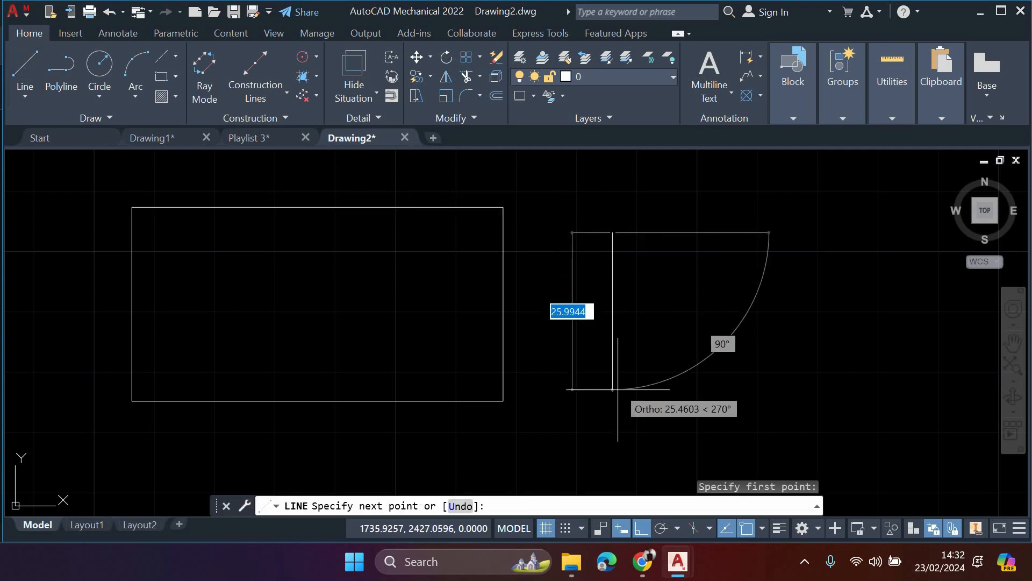
pyautogui.click(612, 390)
pyautogui.click(799, 389)
pyautogui.click(800, 263)
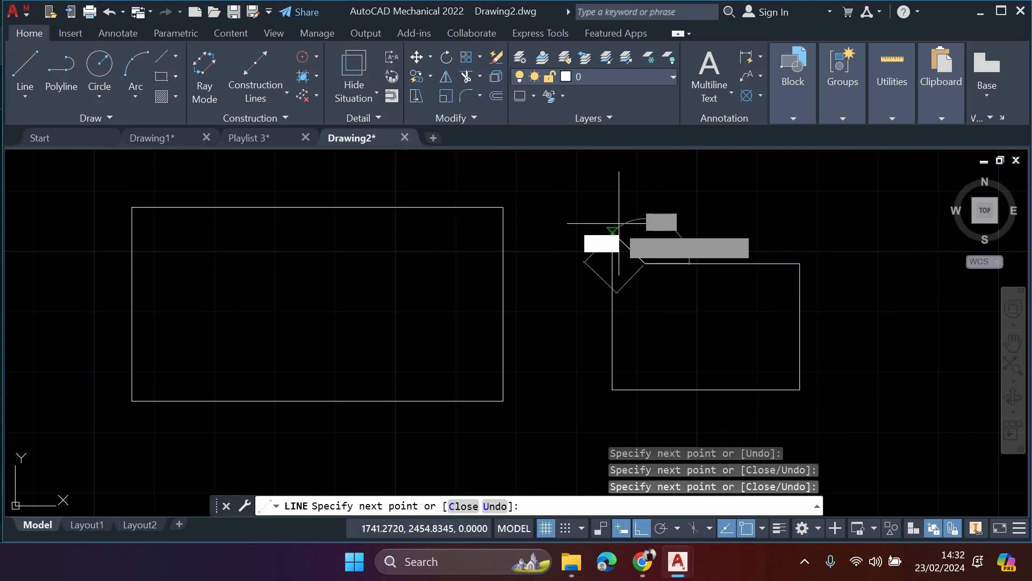
pyautogui.click(643, 232)
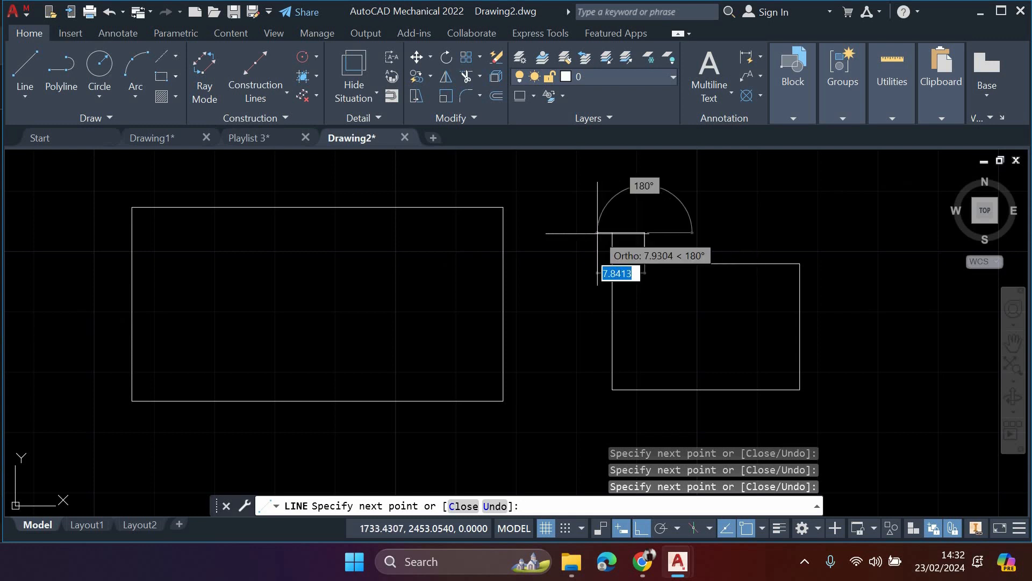
pyautogui.click(611, 232)
pyautogui.press('Escape')
pyautogui.click(820, 410)
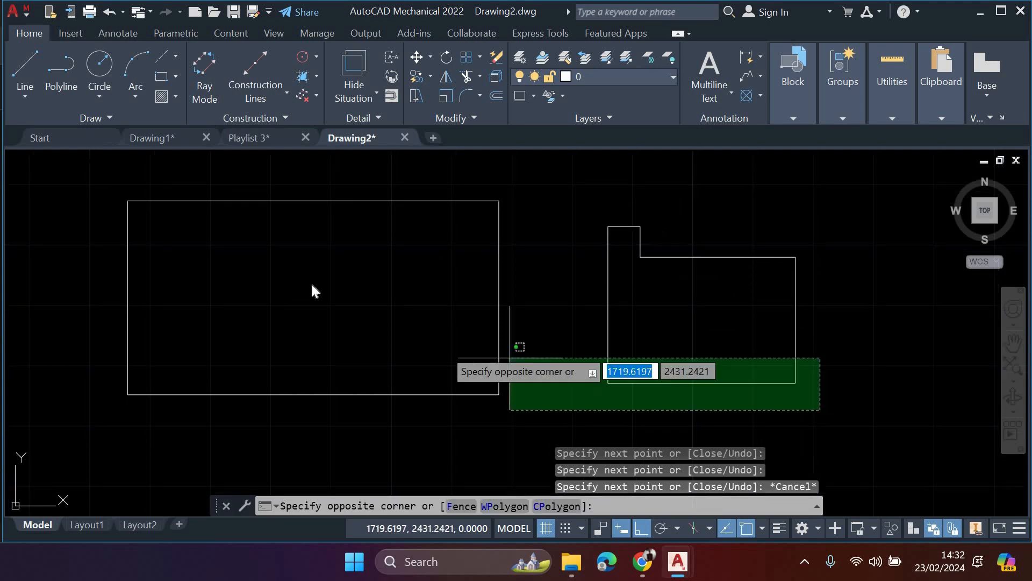
pyautogui.press('Escape')
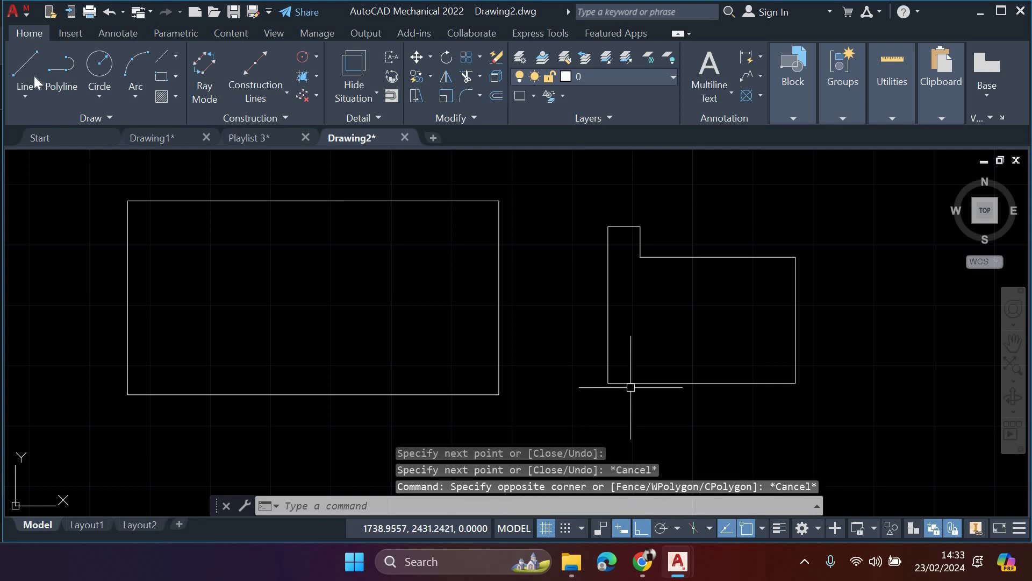
# - Start a new line, review the polar angle increments, and turn on Polar Tracking
pyautogui.moveTo(511, 353)
pyautogui.mouseDown(button='middle')
pyautogui.moveTo(460, 339)
pyautogui.moveTo(392, 369)
pyautogui.mouseUp(button='middle')
pyautogui.write('l')
pyautogui.press('Return')
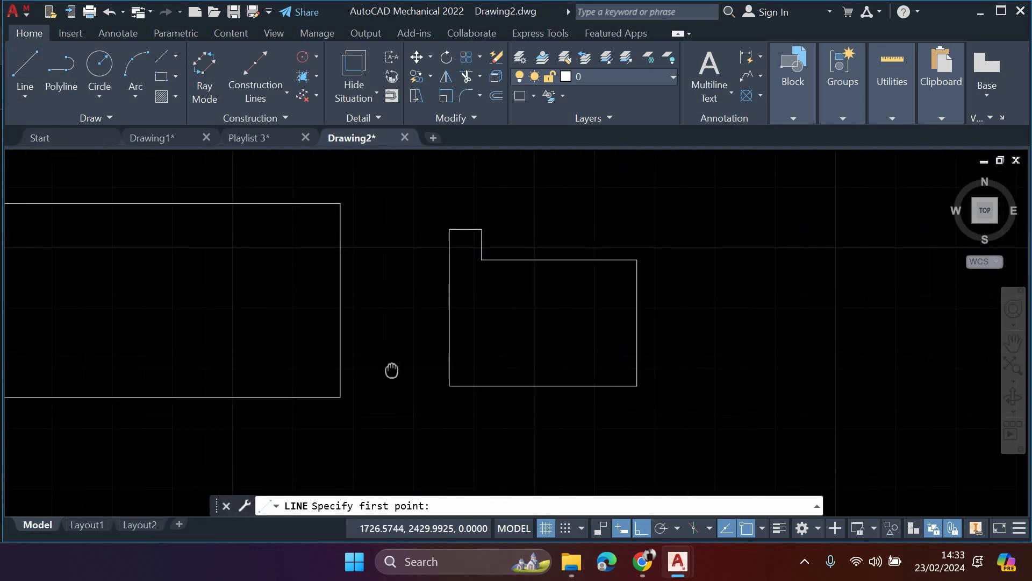
pyautogui.moveTo(677, 334)
pyautogui.mouseDown(button='middle')
pyautogui.moveTo(638, 369)
pyautogui.moveTo(679, 329)
pyautogui.mouseUp(button='middle')
pyautogui.moveTo(606, 390); pyautogui.dragTo(595, 370, button='middle')
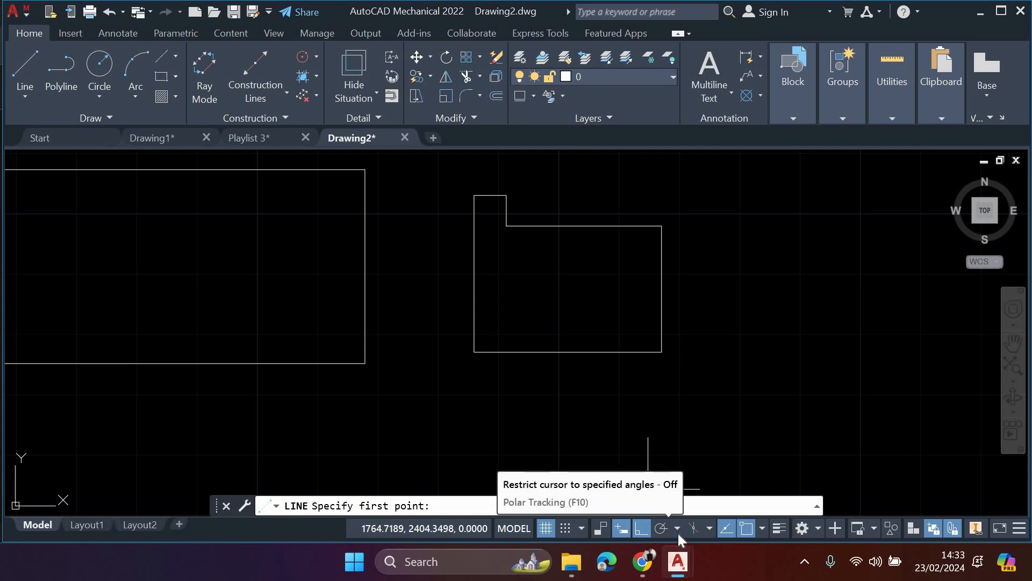
pyautogui.click(677, 531)
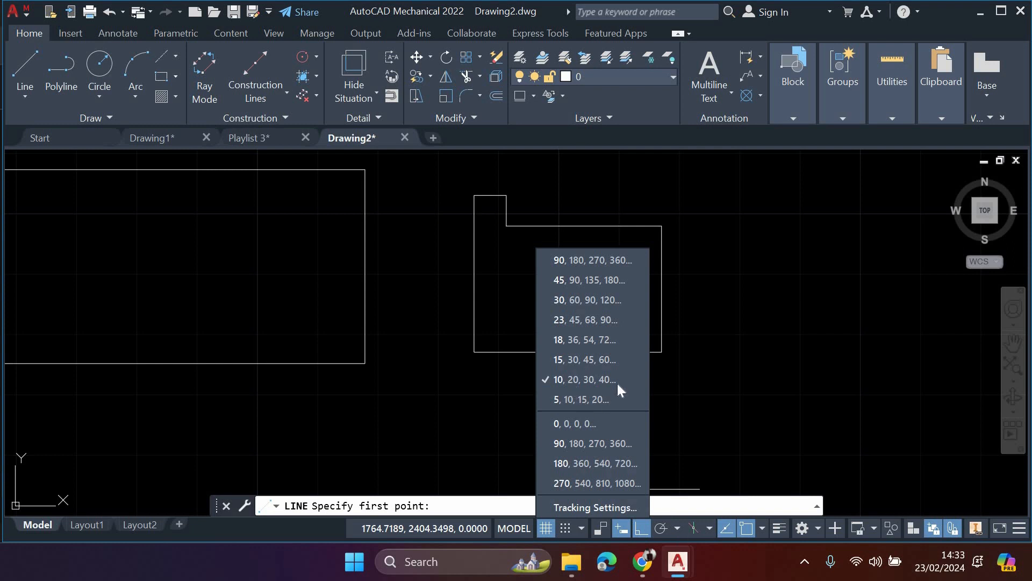
pyautogui.click(663, 530)
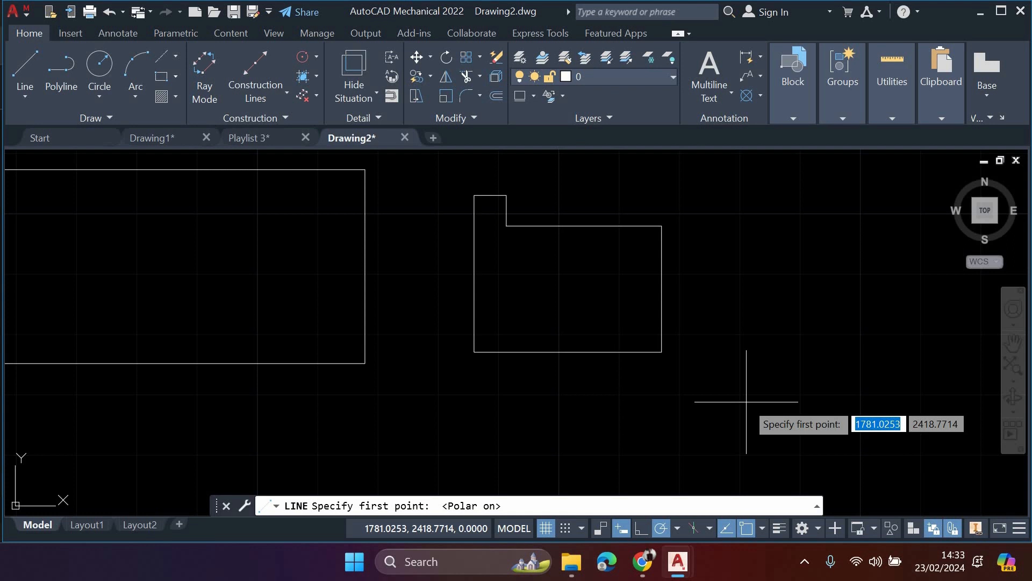
# - Restart the Line command and draw a horizontal line about 40 units long beside the stepped outline
pyautogui.press('Escape')
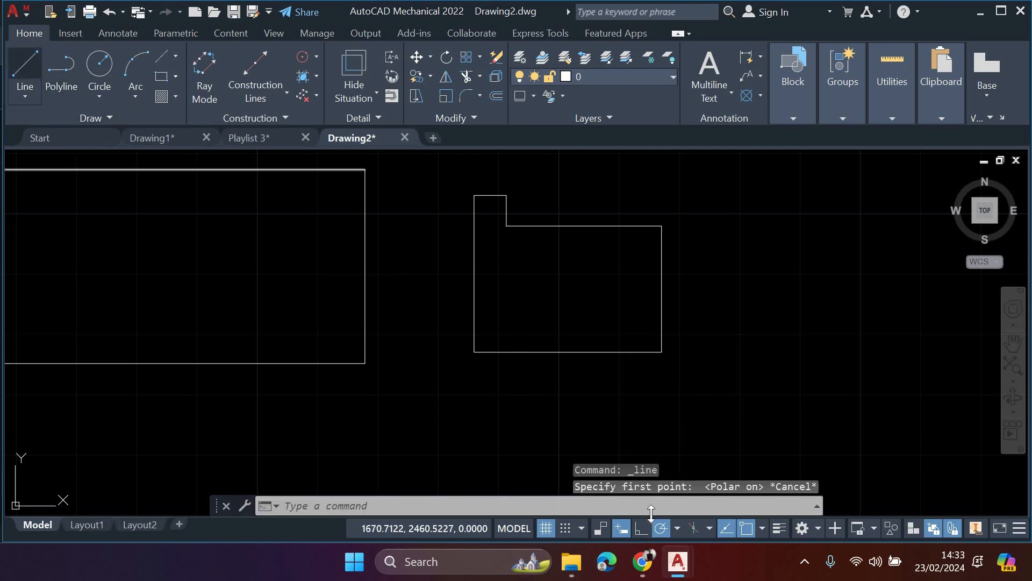
pyautogui.press('Return')
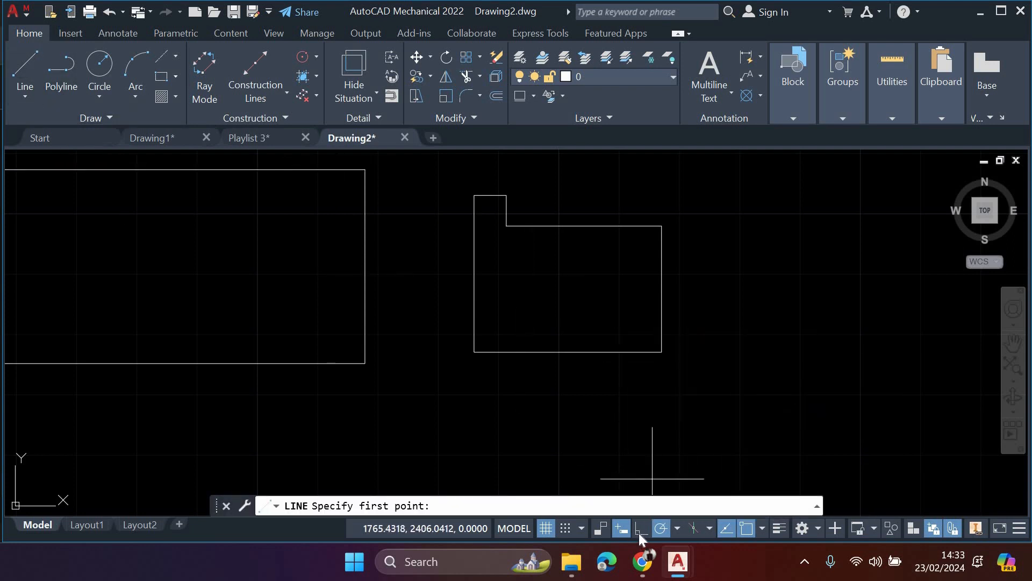
pyautogui.moveTo(686, 391); pyautogui.dragTo(479, 410, button='middle')
pyautogui.click(583, 383)
pyautogui.click(827, 383)
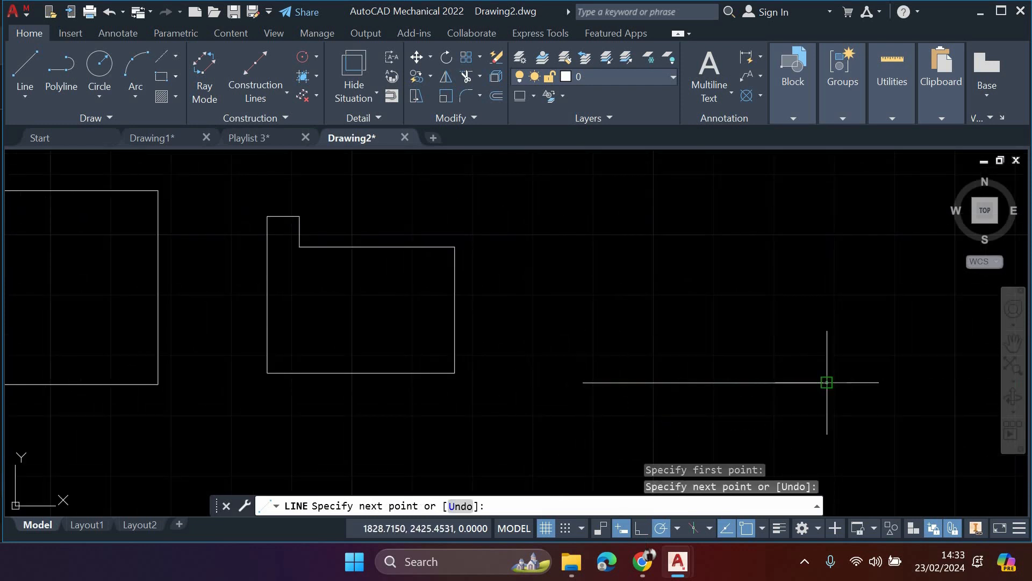
pyautogui.press('Escape')
pyautogui.moveTo(727, 354); pyautogui.dragTo(668, 357, button='middle')
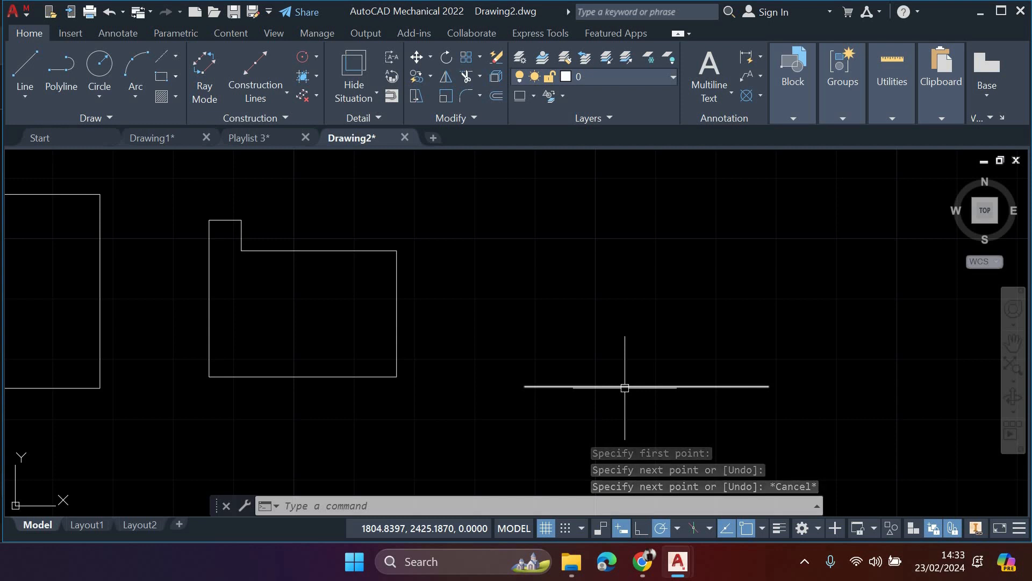
# - Try a polar-tracked line at 10° from the left endpoint of the horizontal line
pyautogui.click(25, 67)
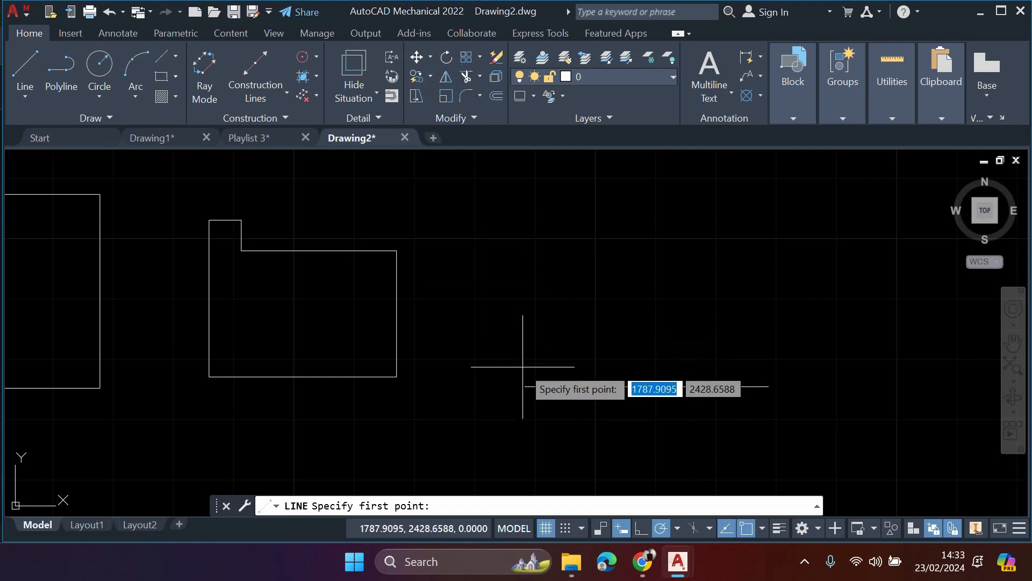
pyautogui.click(525, 385)
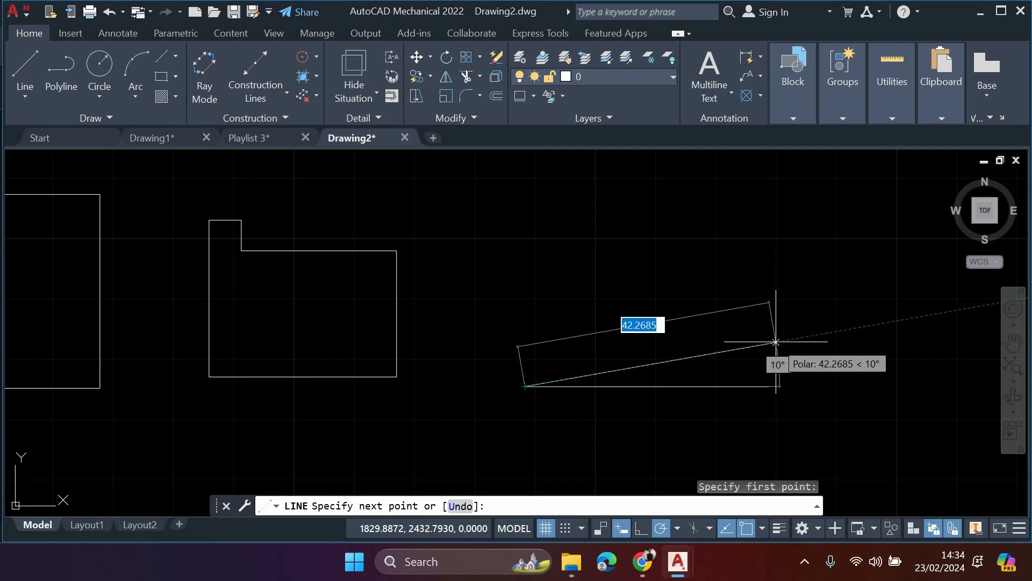
pyautogui.scroll(4, 776, 342)
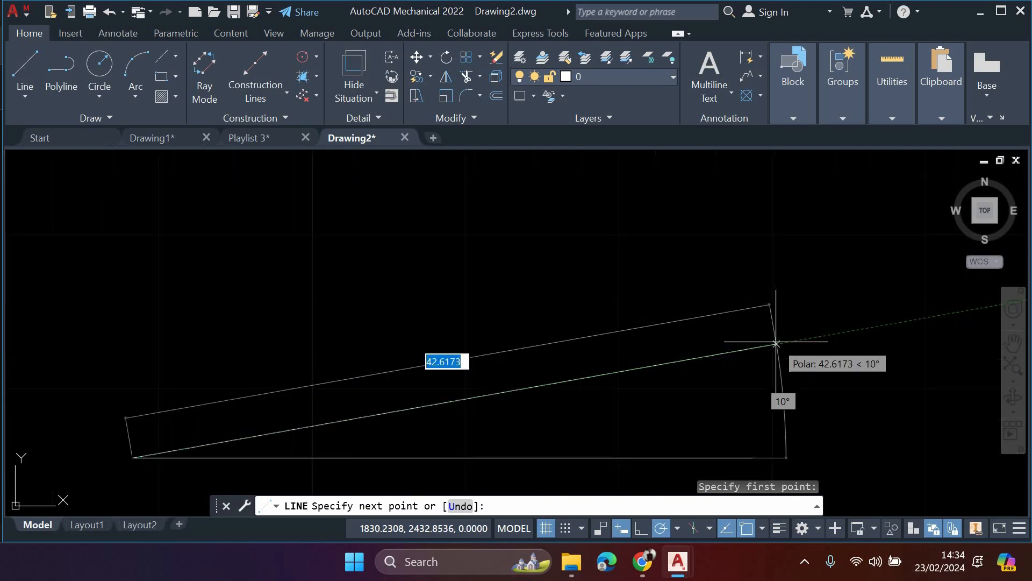
pyautogui.scroll(1, 776, 342)
pyautogui.scroll(-3, 778, 334)
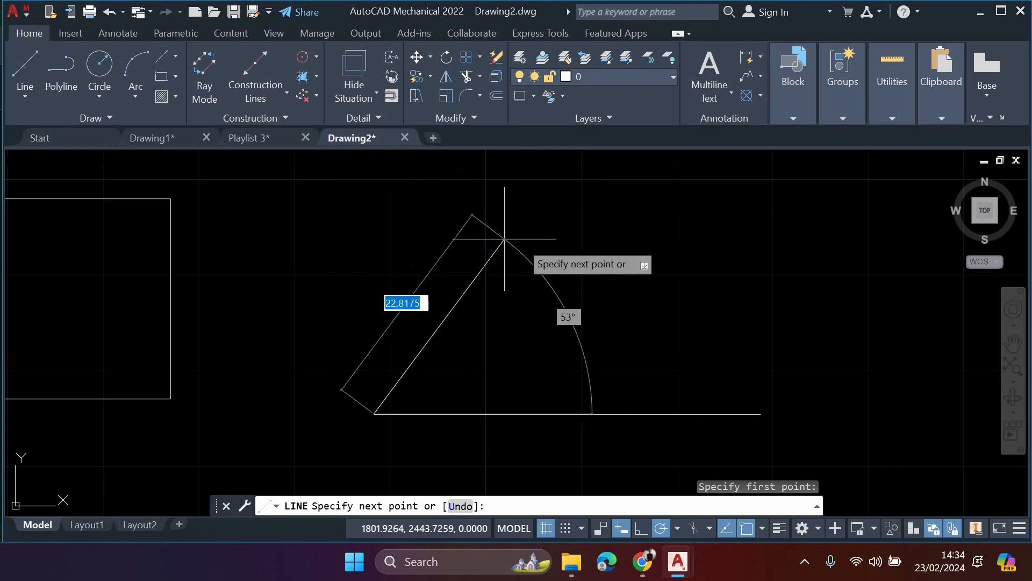
pyautogui.press('Escape')
pyautogui.moveTo(758, 424); pyautogui.dragTo(683, 388, button='middle')
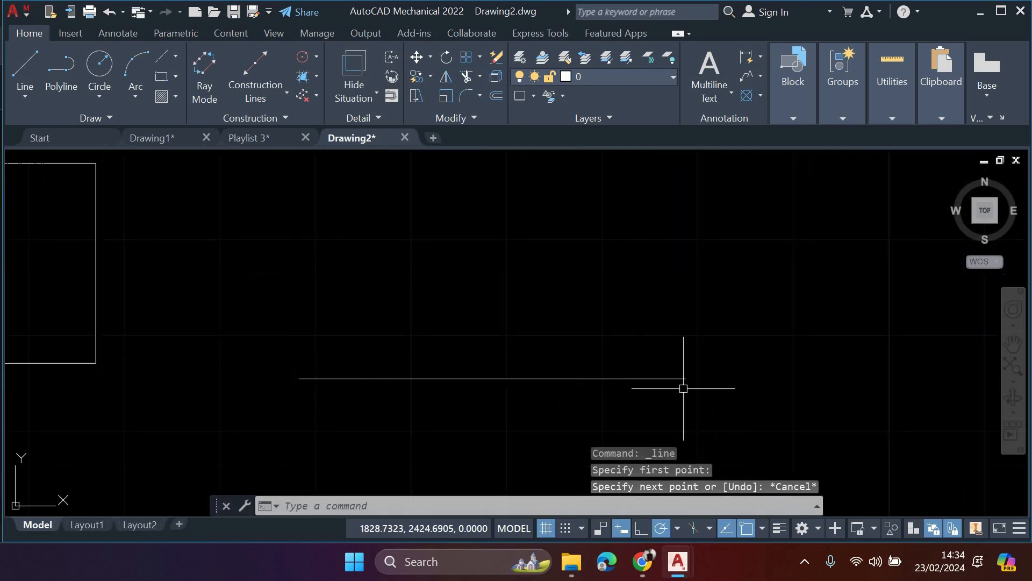
# - Delete the horizontal line beside the stepped outline
pyautogui.click(621, 377)
pyautogui.press('Delete')
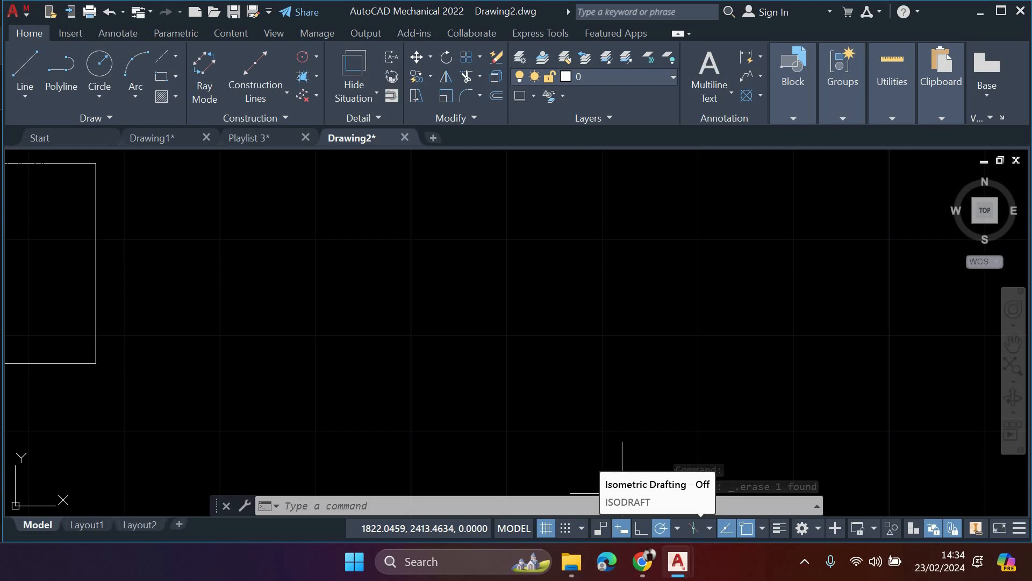
pyautogui.click(615, 366)
pyautogui.scroll(-2, 614, 365)
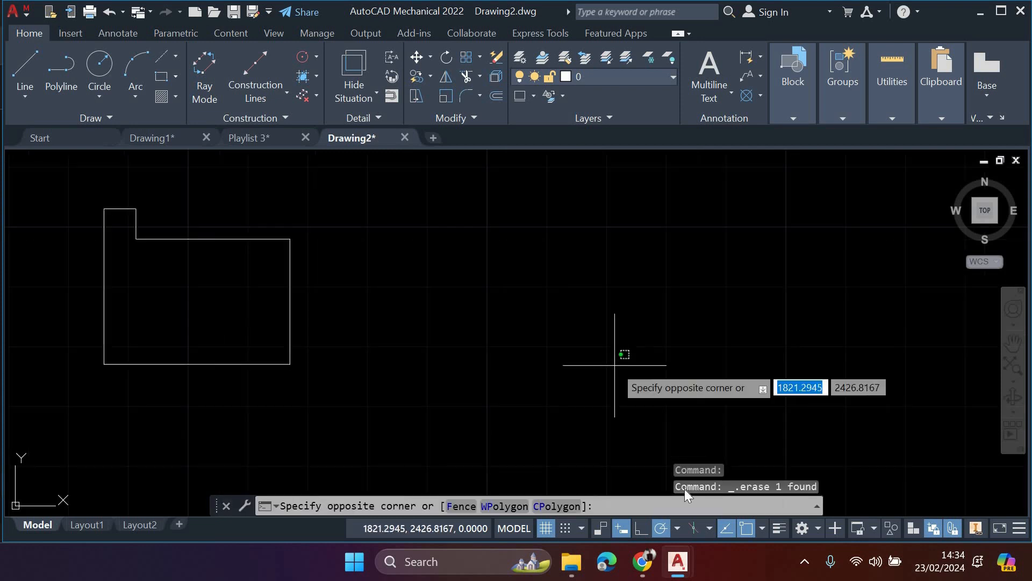
pyautogui.click(615, 365)
pyautogui.moveTo(615, 365); pyautogui.dragTo(571, 349, button='middle')
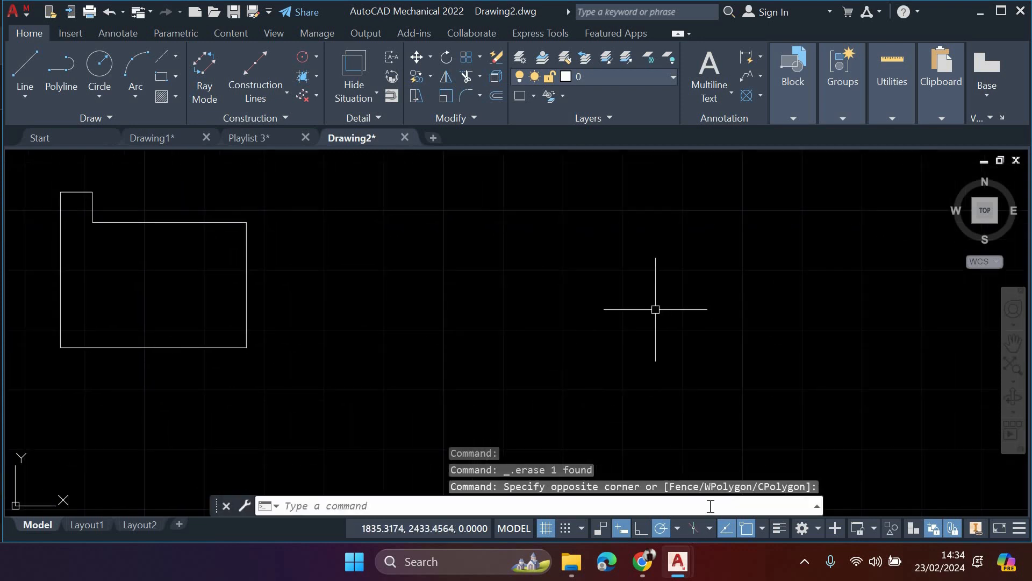
# - Switch on isometric drafting with isoplane Top and draw a 100-unit line at 210° beside the stepped outline
pyautogui.click(709, 528)
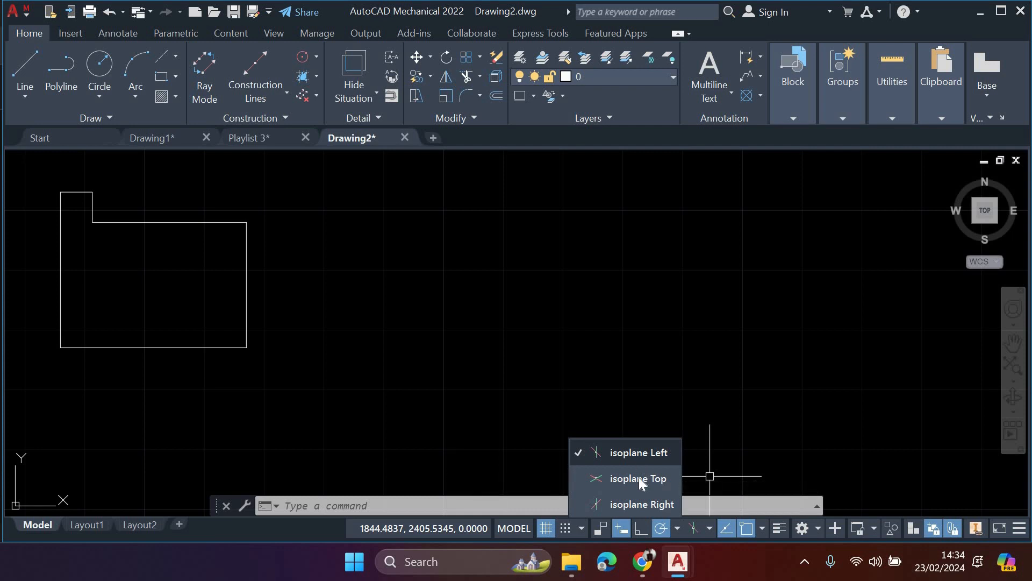
pyautogui.click(638, 478)
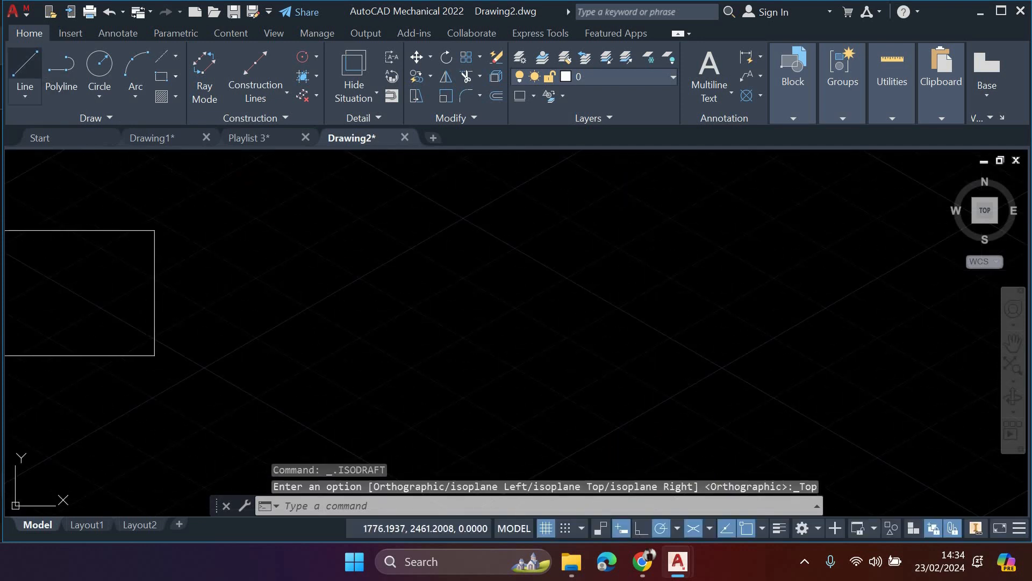
pyautogui.click(25, 70)
pyautogui.click(520, 263)
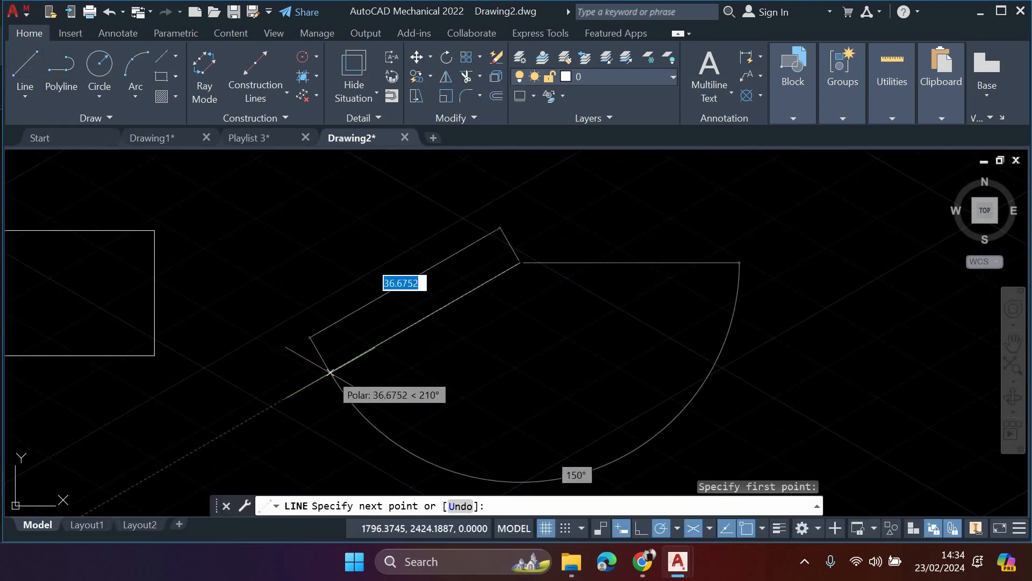
pyautogui.write('100')
pyautogui.press('Return')
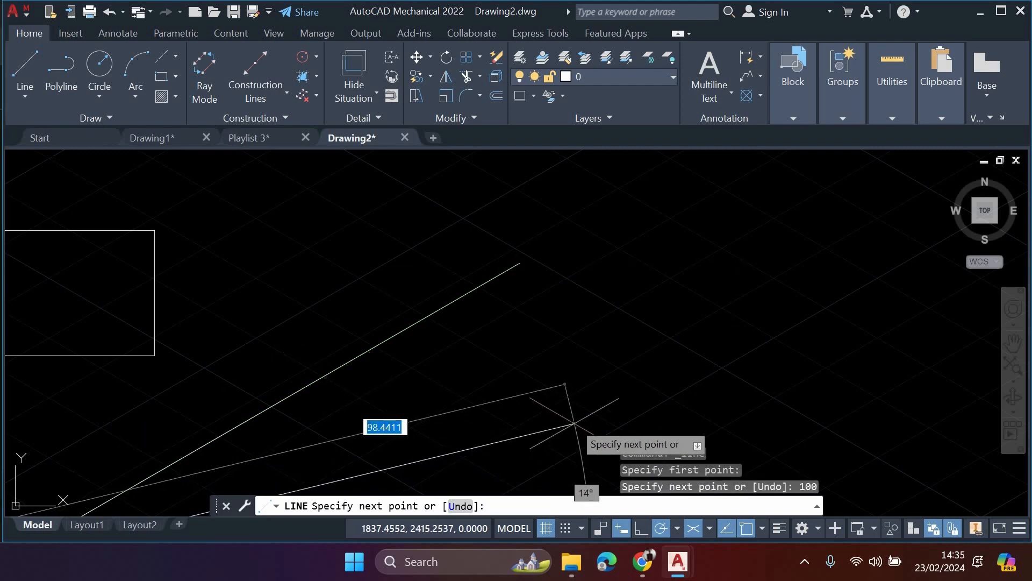
# - Turn on ortho and close the isometric rectangle with a 20-unit edge at 330°, a parallel 100-unit edge and a final edge
pyautogui.scroll(-3, 549, 336)
pyautogui.moveTo(463, 438); pyautogui.dragTo(457, 384, button='middle')
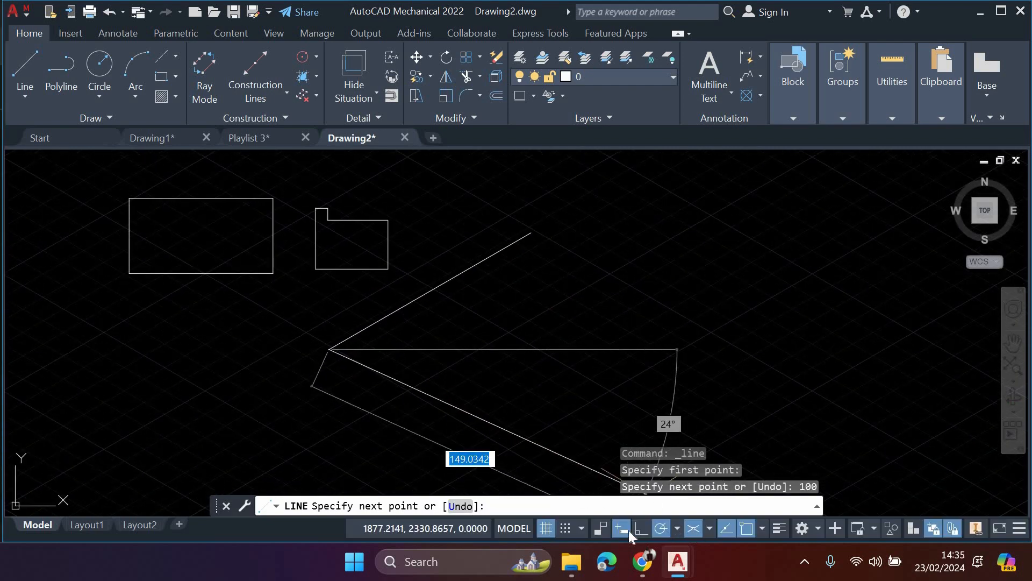
pyautogui.press('F8')
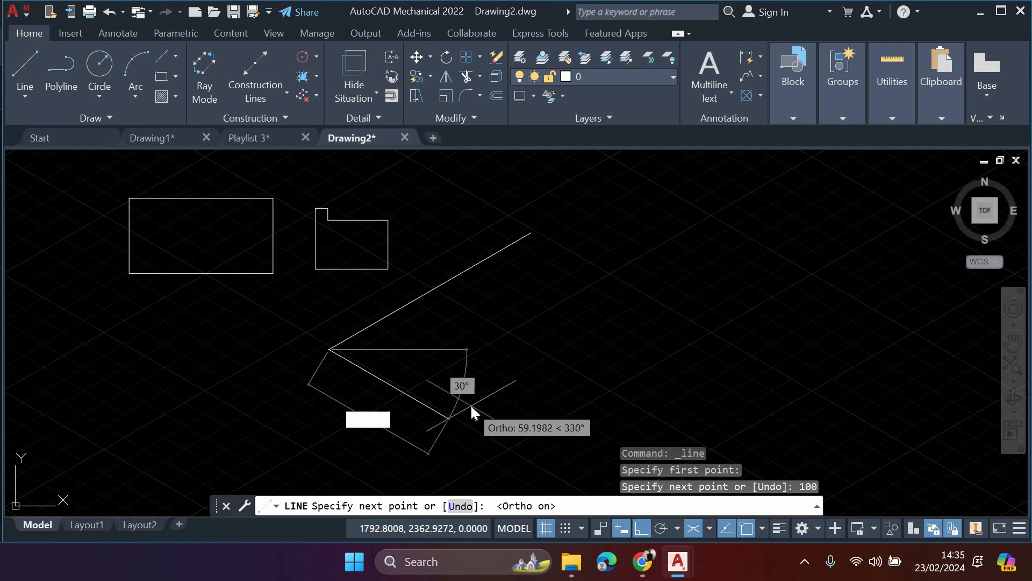
pyautogui.write('20')
pyautogui.press('Return')
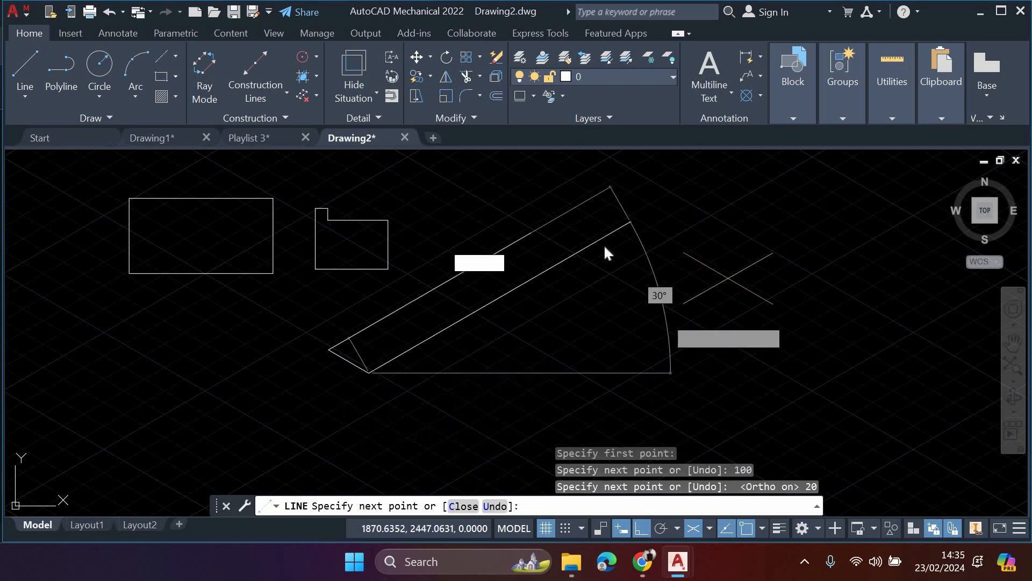
pyautogui.write('100')
pyautogui.press('Return')
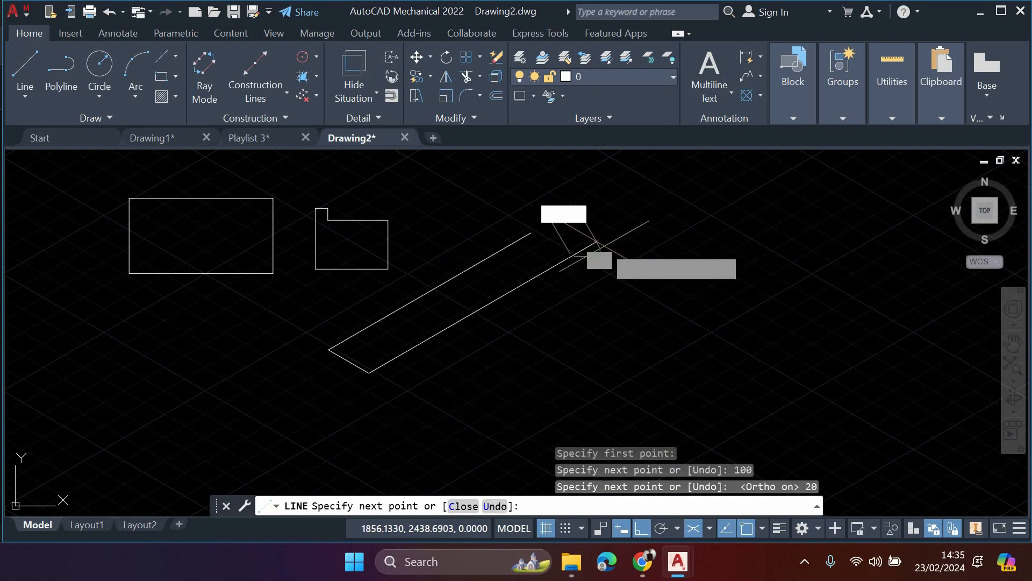
pyautogui.click(531, 233)
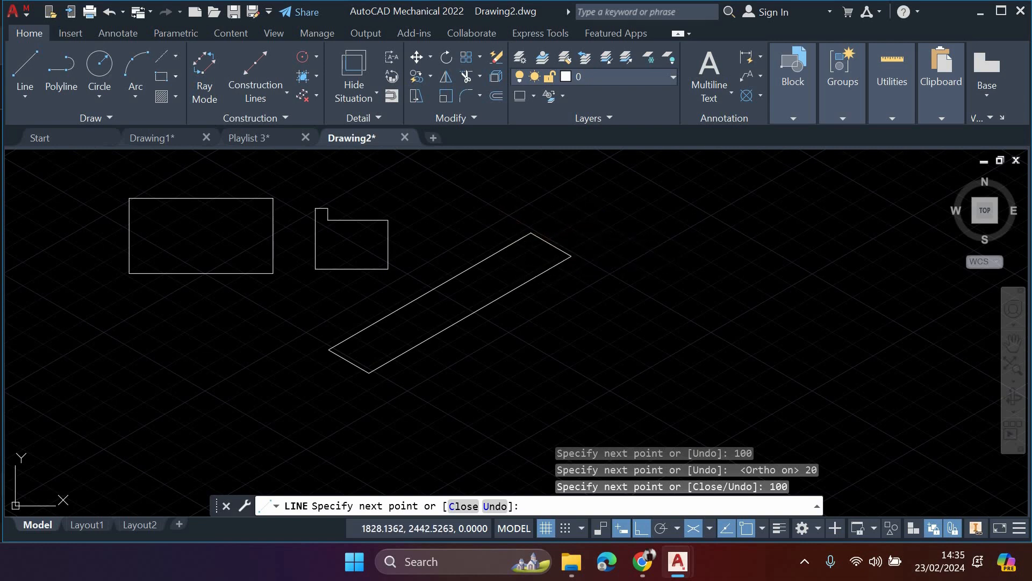
pyautogui.press('Escape')
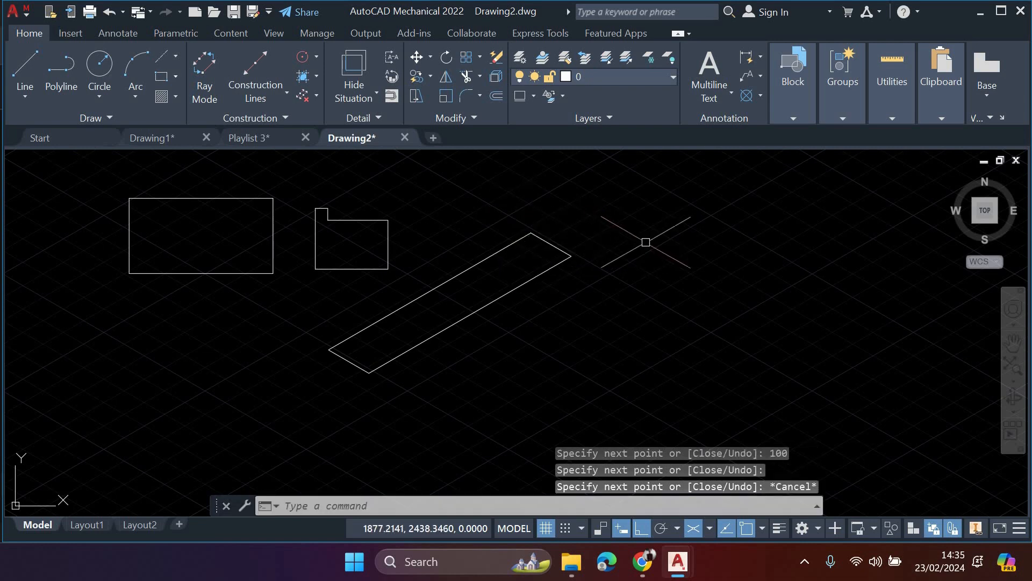
# - Switch to isoplane Right and draw a vertical face on the rectangle's upper long edge, 50 units high and 100 units long
pyautogui.click(709, 529)
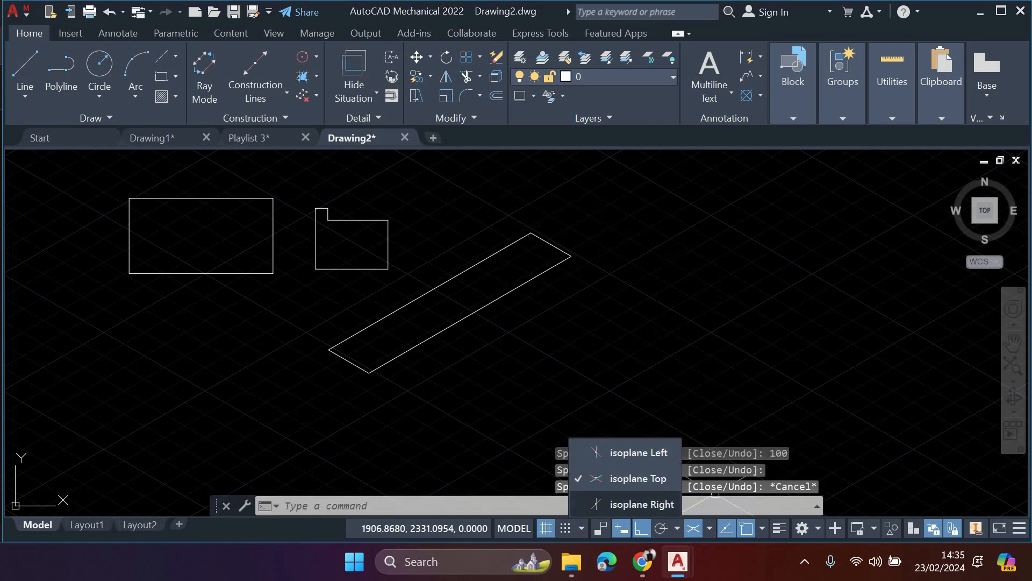
pyautogui.click(642, 503)
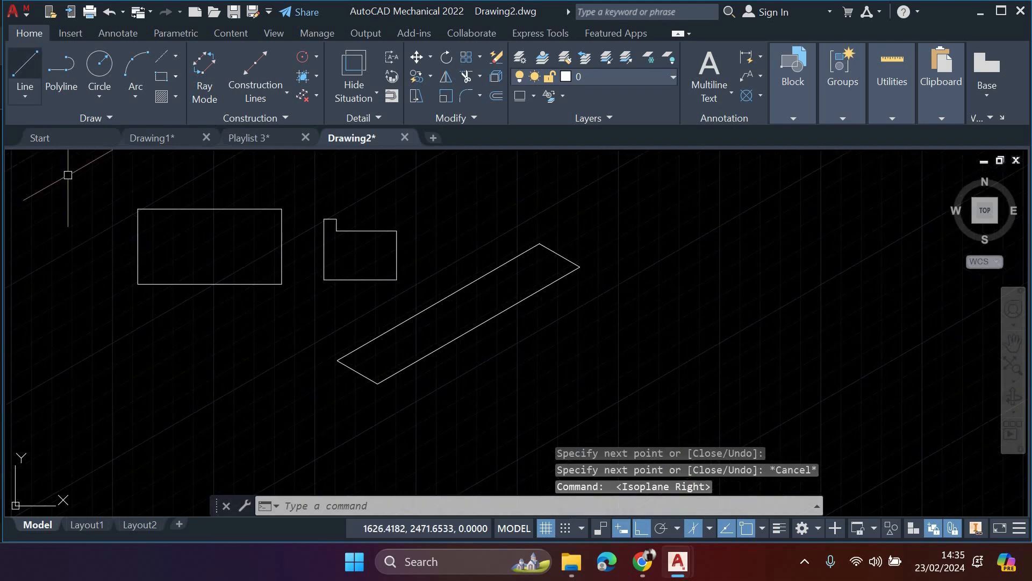
pyautogui.click(25, 69)
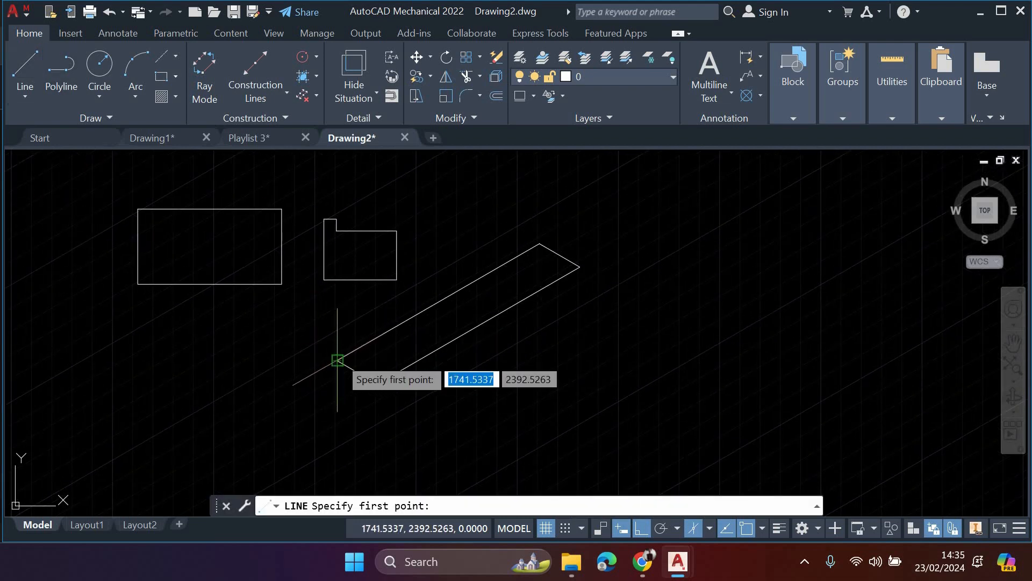
pyautogui.click(338, 360)
pyautogui.write('50')
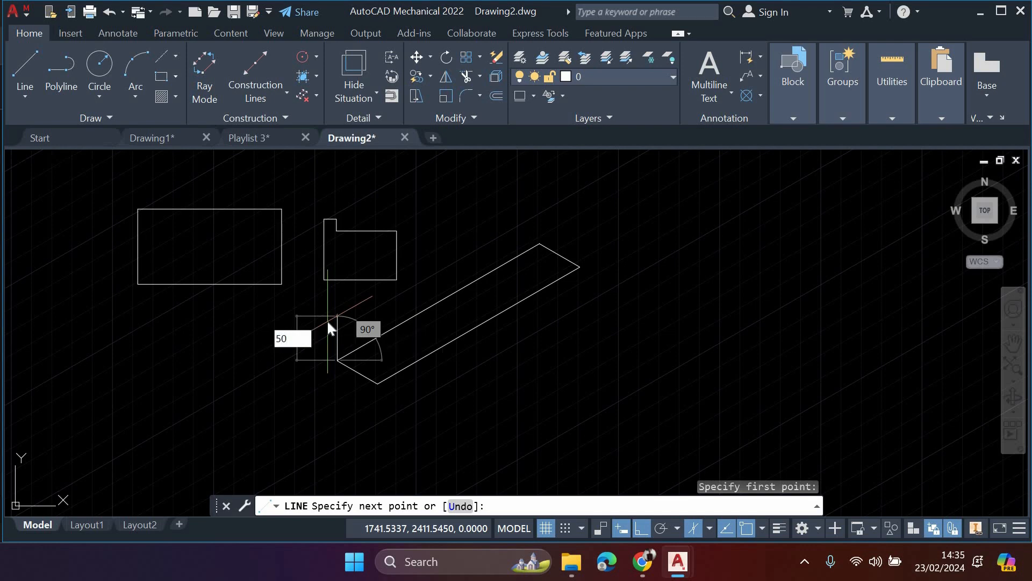
pyautogui.press('Return')
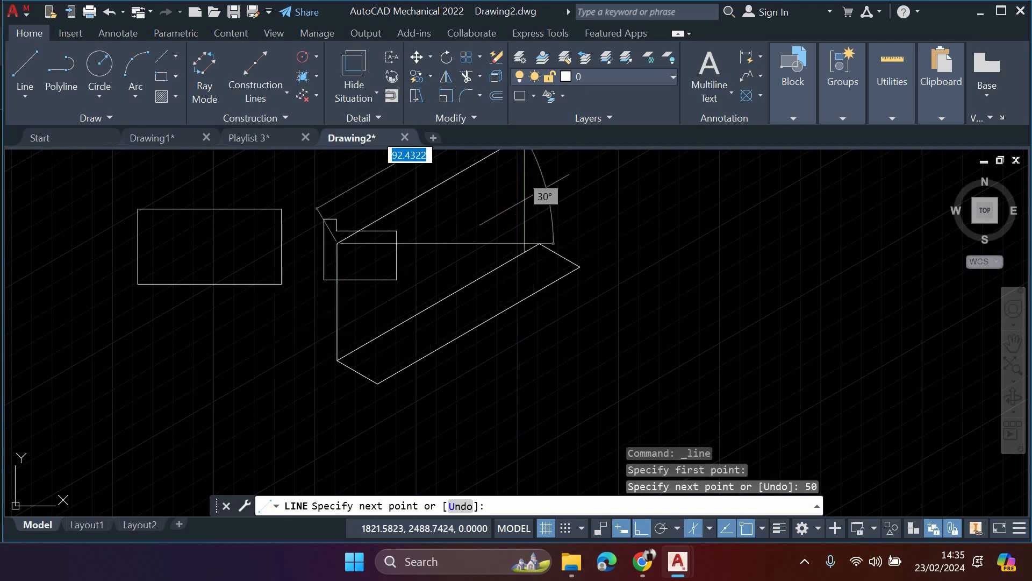
pyautogui.write('10')
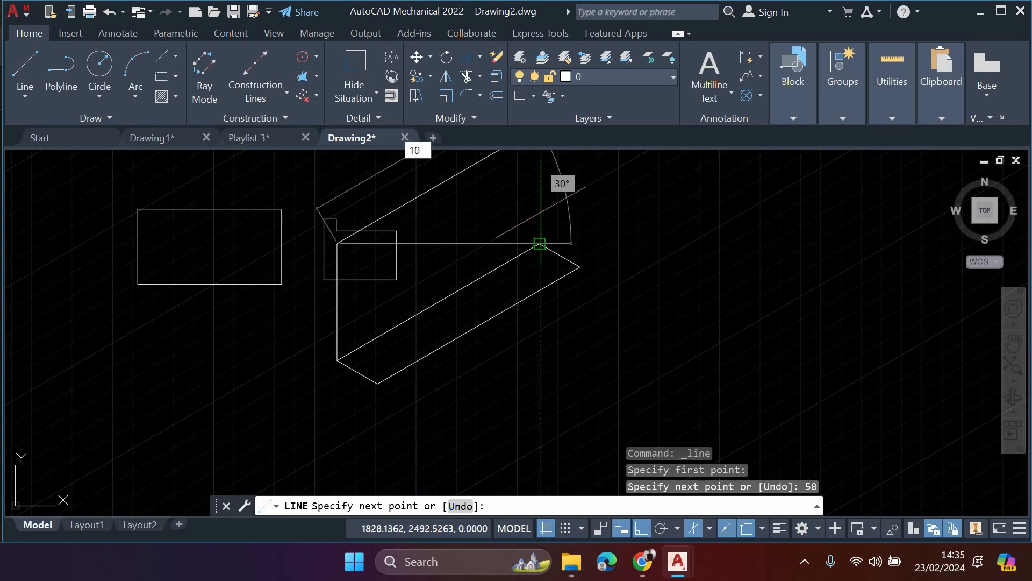
pyautogui.write('0')
pyautogui.press('Return')
pyautogui.scroll(-2, 541, 242)
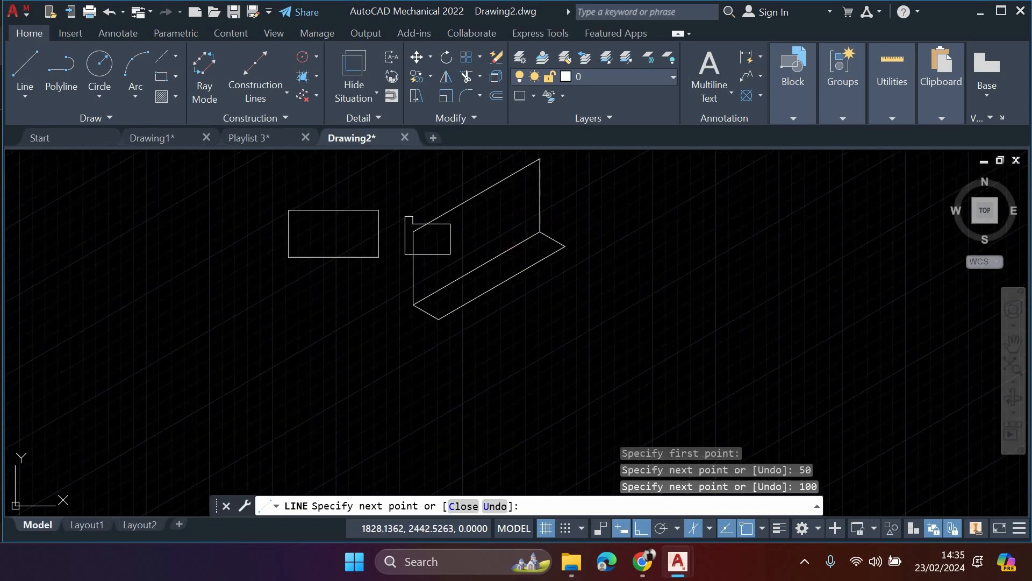
pyautogui.press('Escape')
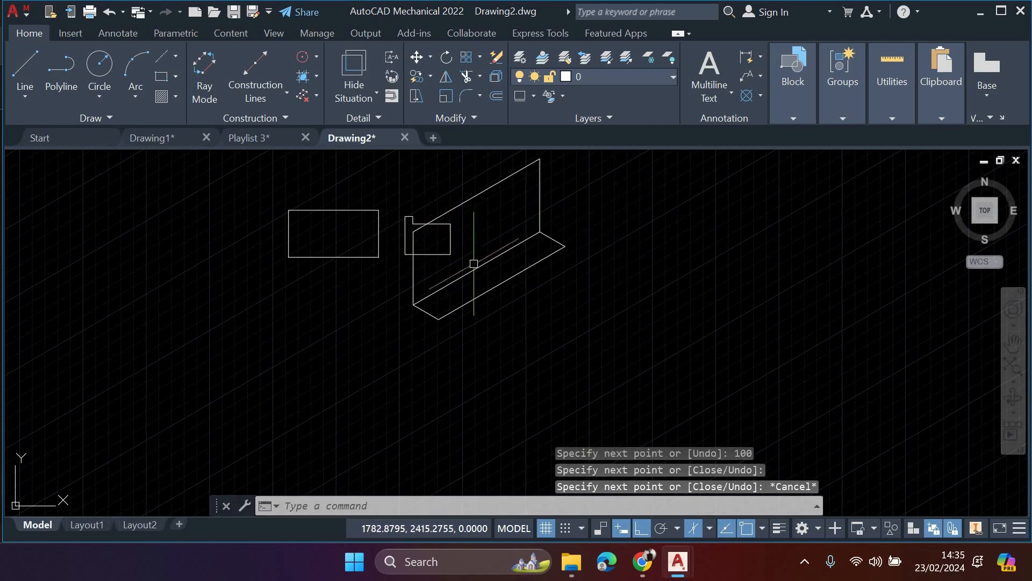
# - Draw the box's front face from the base's nearest corner: 50 units up, 100 units at 30°, and back down to the base
pyautogui.write('L')
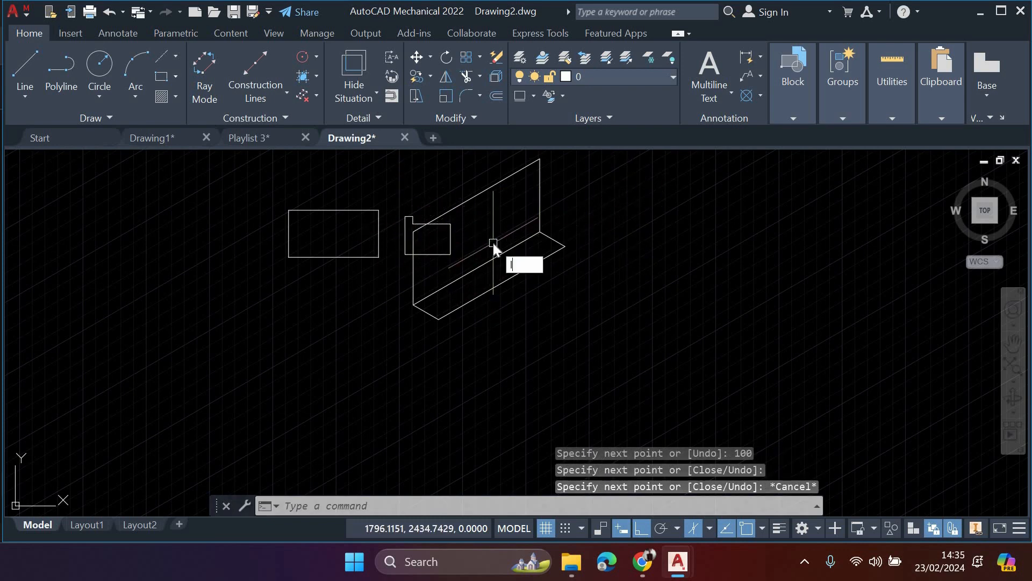
pyautogui.press('Return')
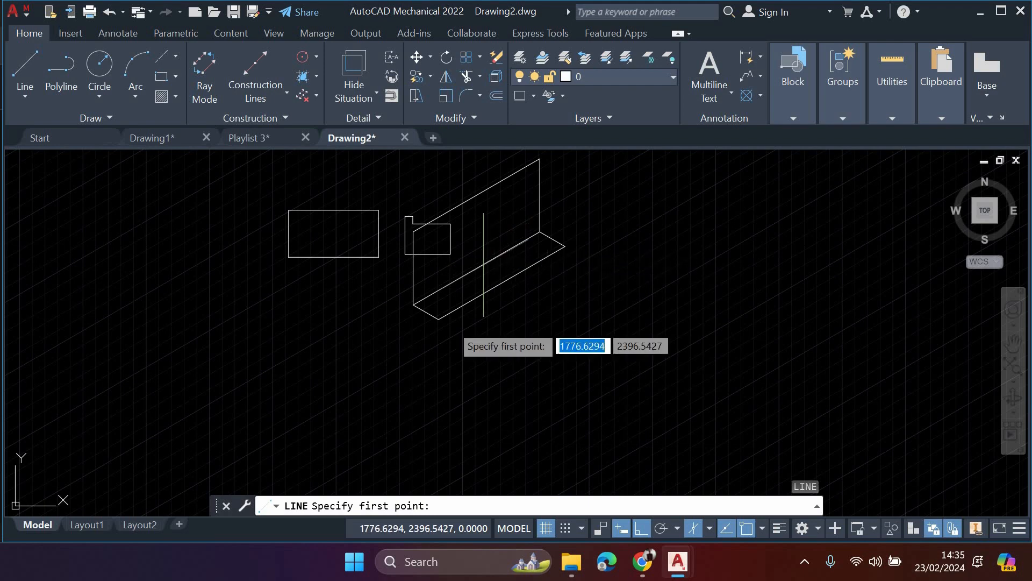
pyautogui.click(439, 319)
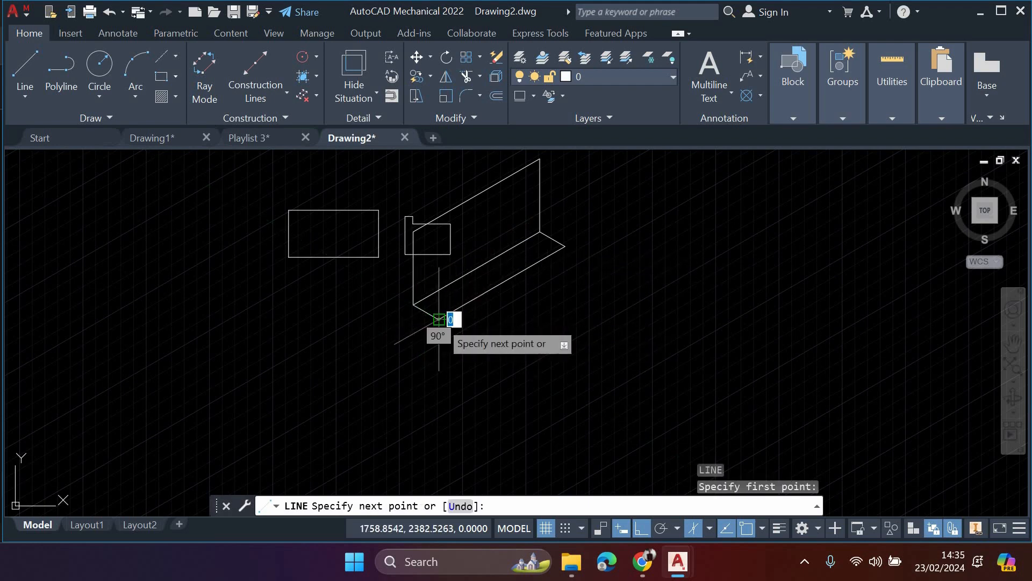
pyautogui.write('10')
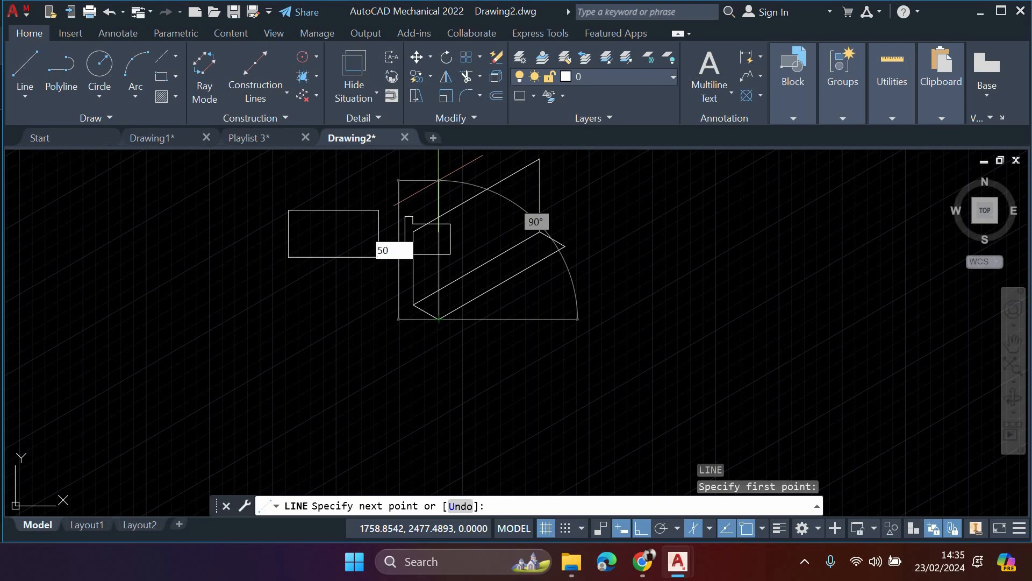
pyautogui.press('Return')
pyautogui.write('100')
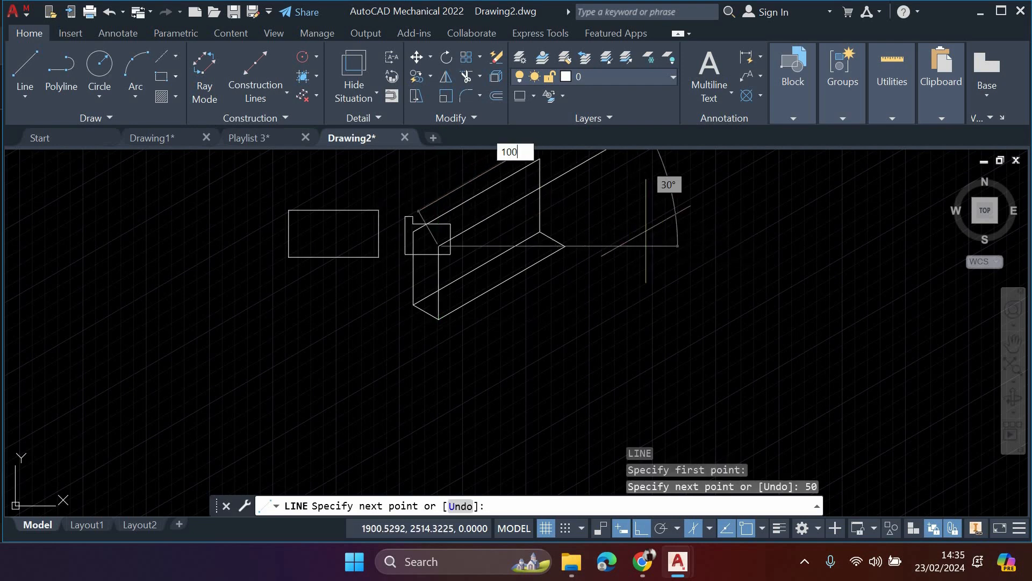
pyautogui.press('Return')
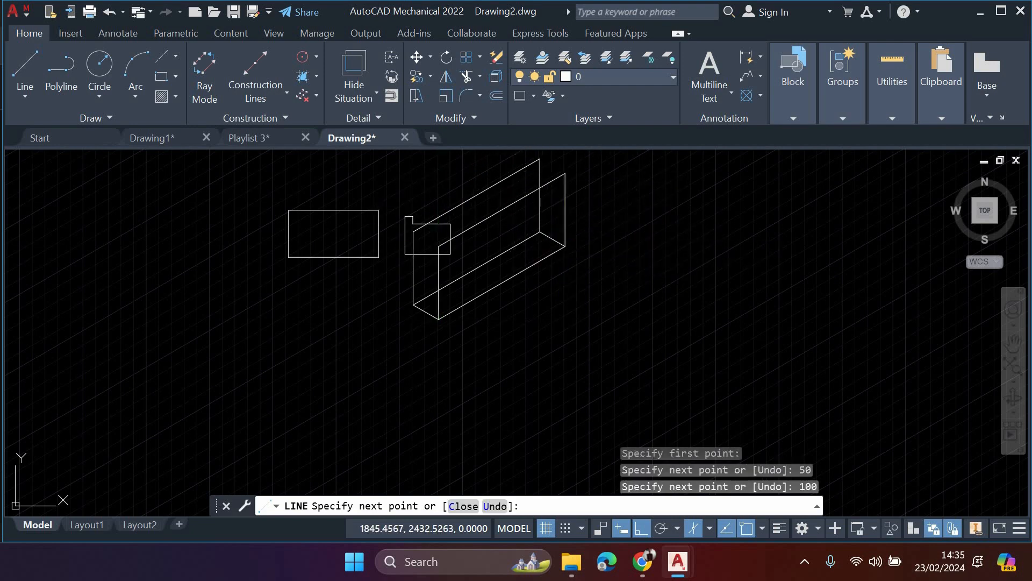
pyautogui.press('Escape')
# - Connect the top corners of the two upright faces with a short edge at each end to complete the isometric box
pyautogui.press('Return')
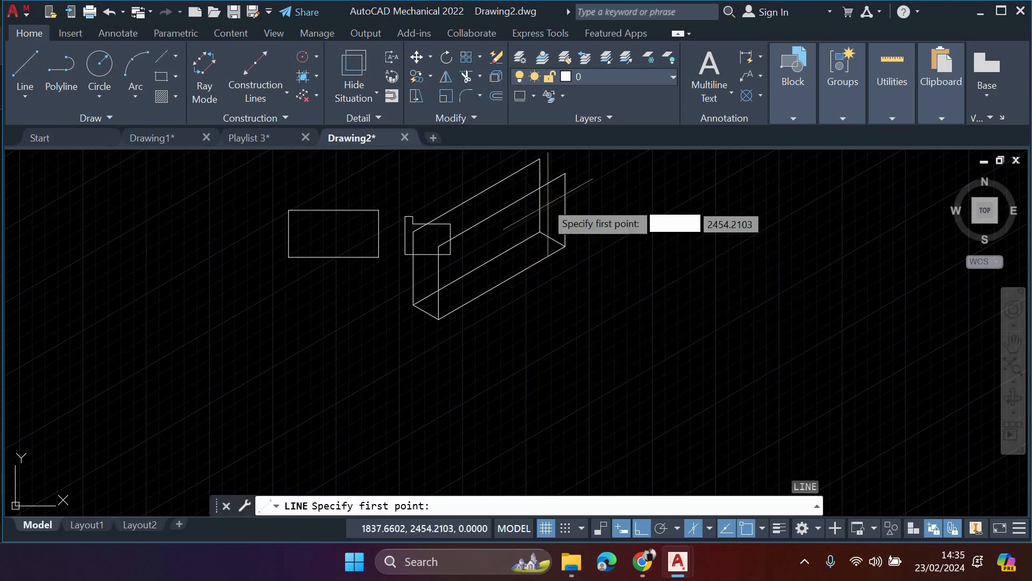
pyautogui.click(539, 159)
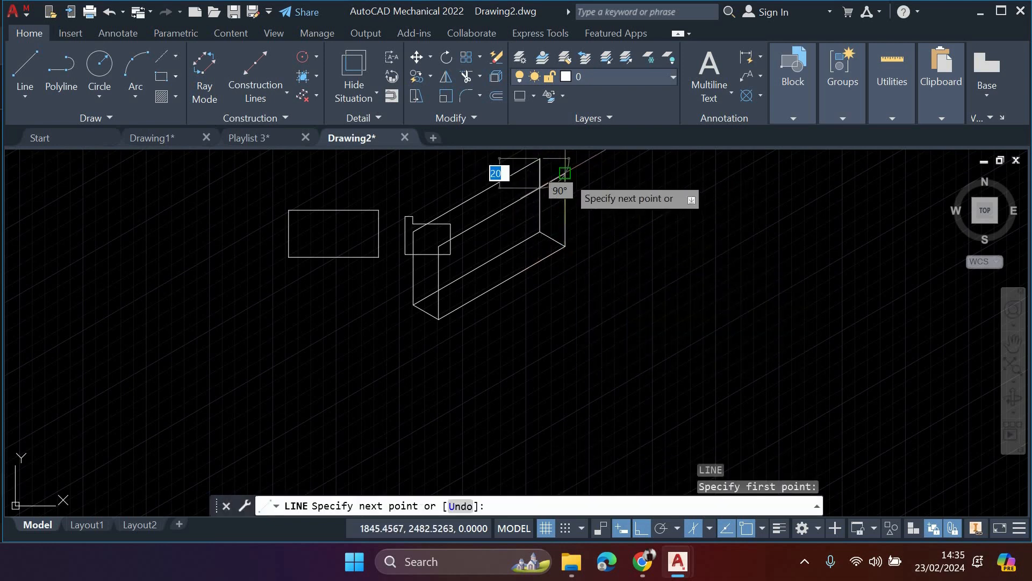
pyautogui.click(567, 175)
pyautogui.moveTo(482, 219); pyautogui.dragTo(508, 282, button='middle')
pyautogui.press('Escape')
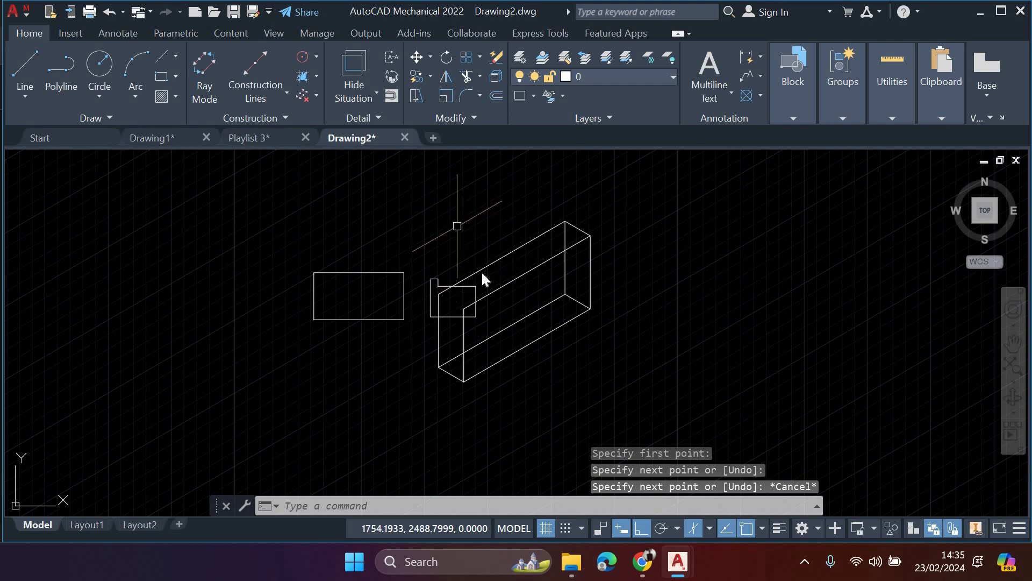
pyautogui.write('l')
pyautogui.scroll(2, 481, 271)
pyautogui.press('Return')
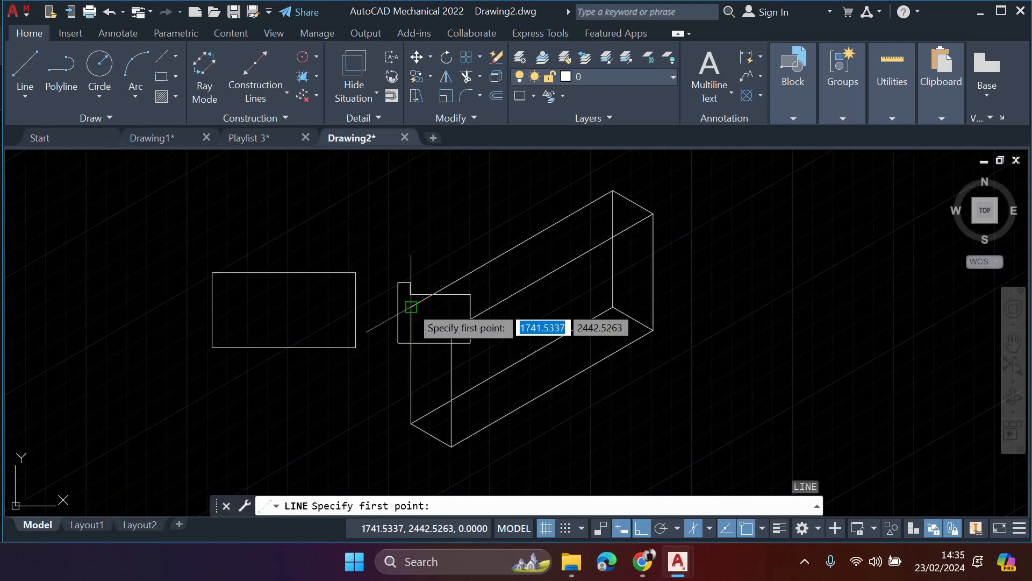
pyautogui.click(411, 304)
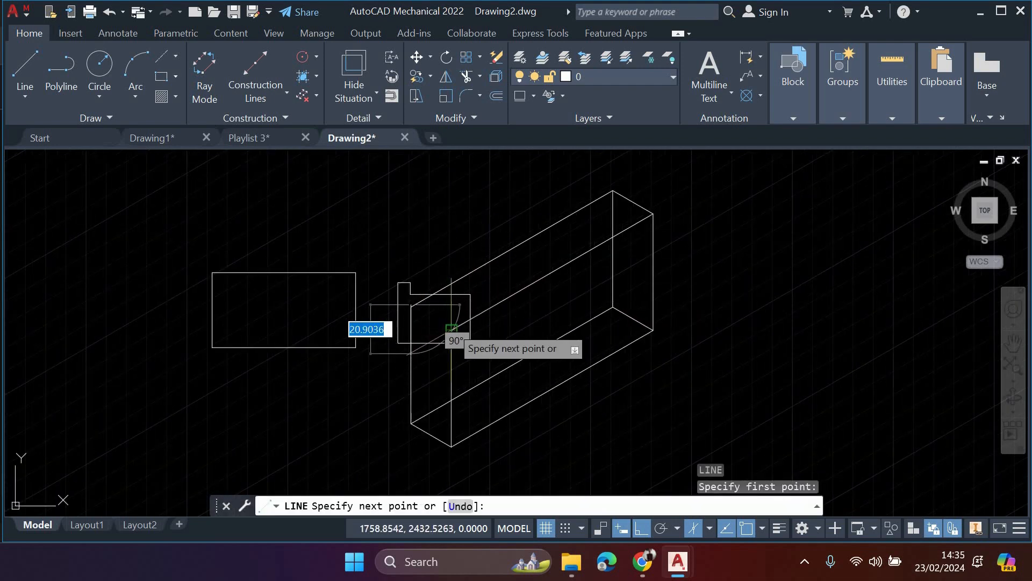
pyautogui.click(452, 328)
pyautogui.press('Escape')
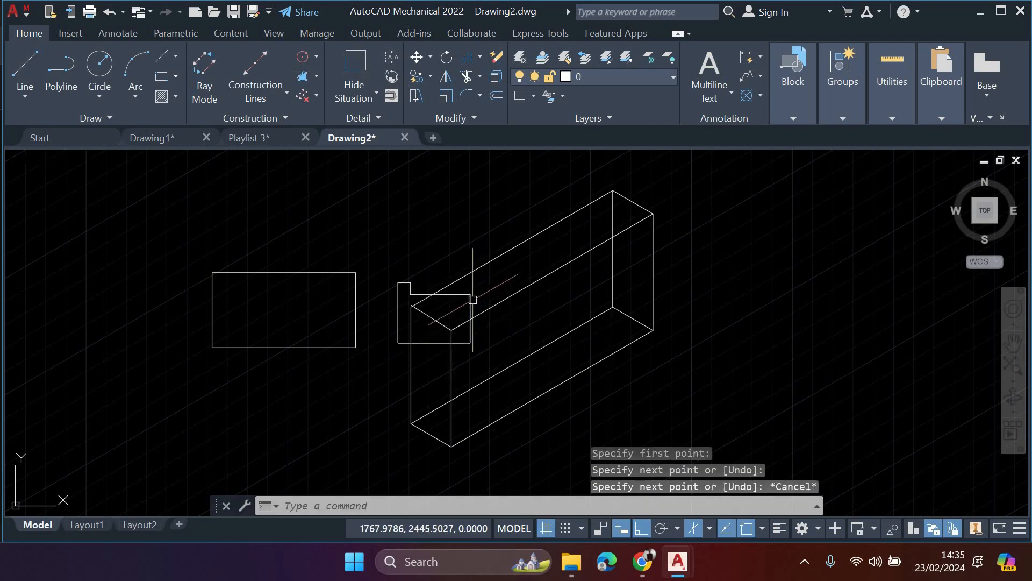
# - Delete the lines of the stepped outline overlapping the isometric box
pyautogui.click(472, 300)
pyautogui.press('Delete')
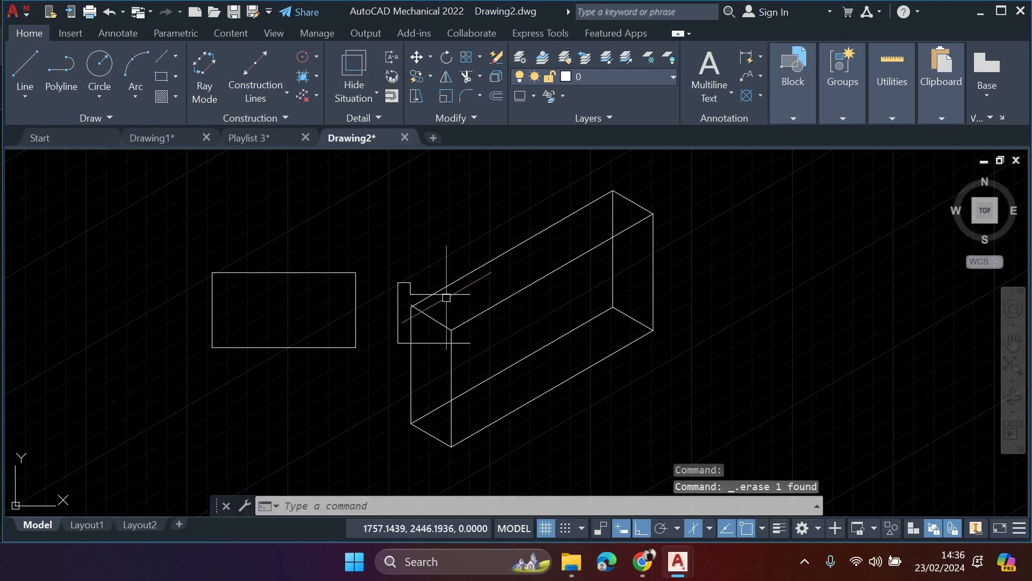
pyautogui.click(447, 295)
pyautogui.press('Delete')
pyautogui.click(469, 342)
pyautogui.press('Delete')
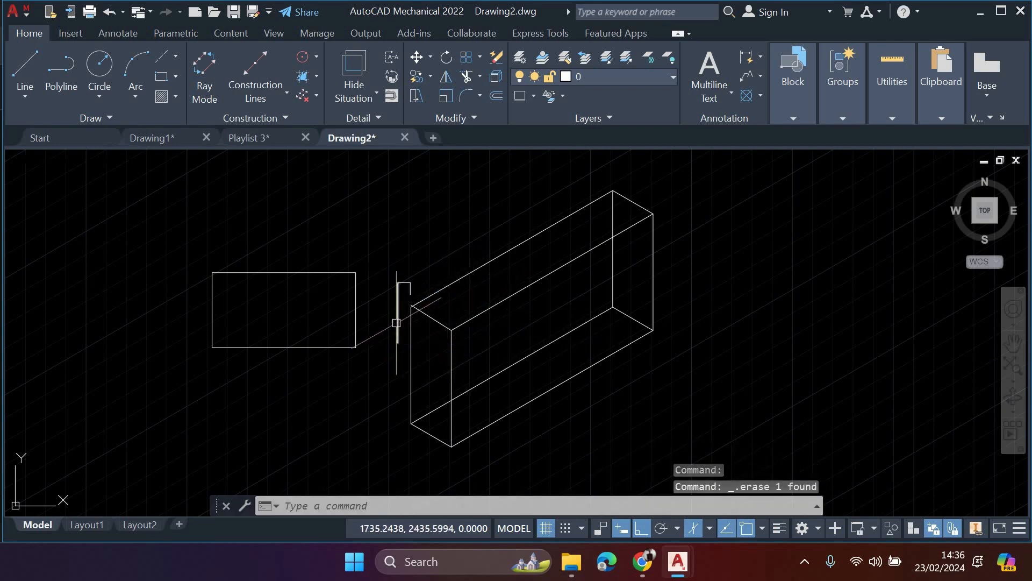
pyautogui.click(397, 323)
pyautogui.press('Delete')
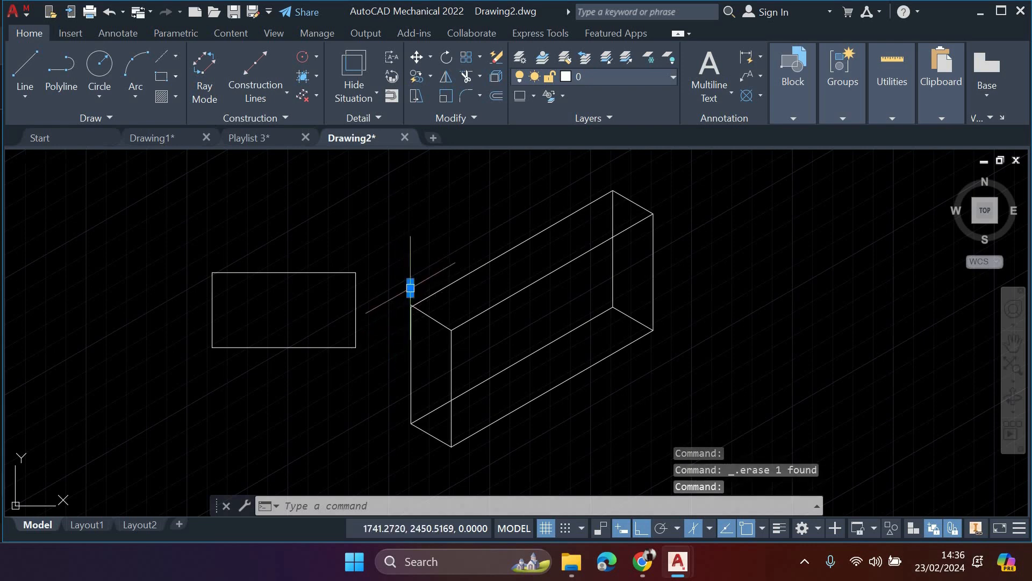
# - Delete all the edges of the plain rectangle beside the isometric box
pyautogui.click(339, 272)
pyautogui.press('Delete')
pyautogui.click(356, 300)
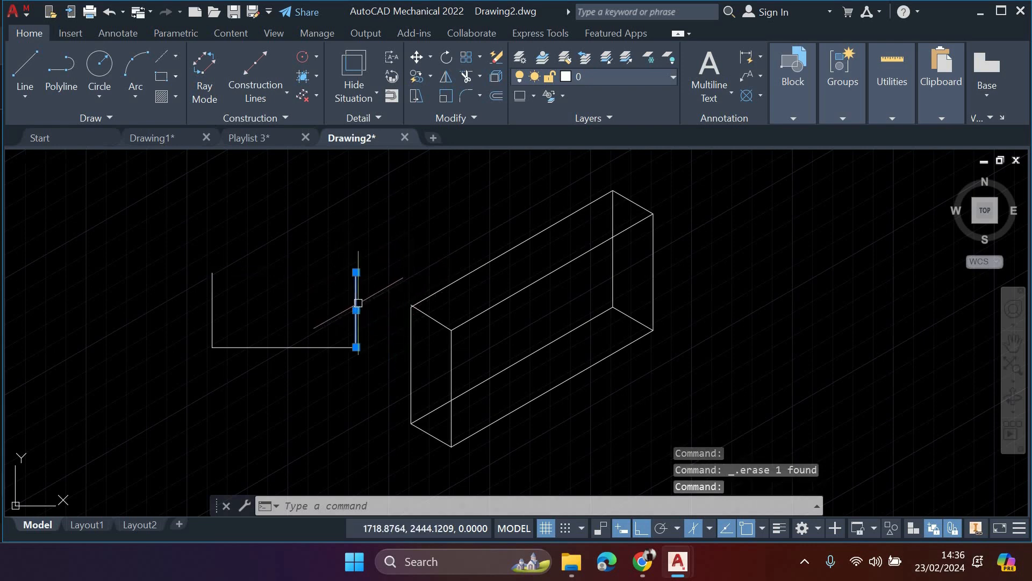
pyautogui.press('Delete')
pyautogui.click(332, 348)
pyautogui.press('Delete')
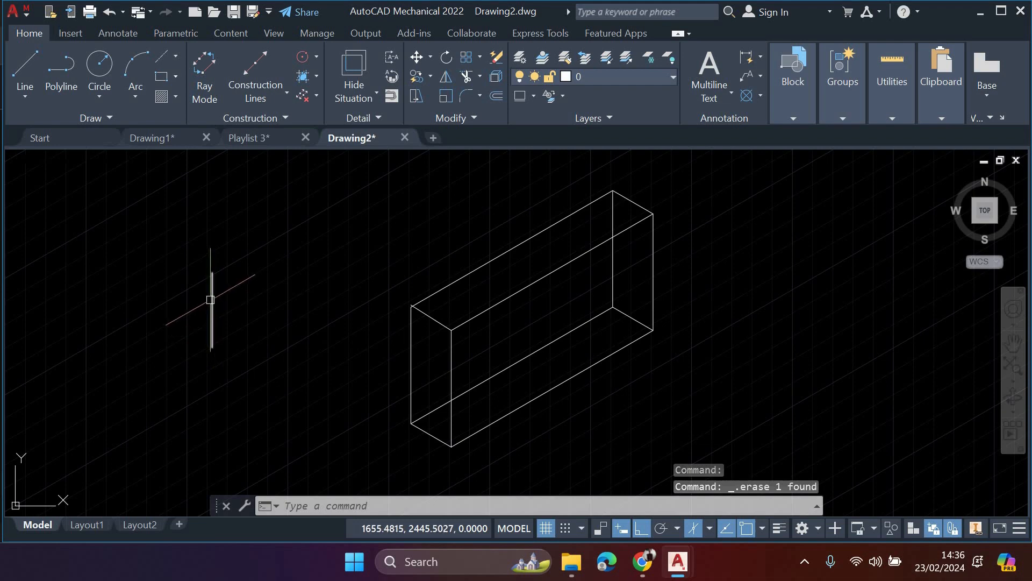
pyautogui.hscroll(1, 390, 333)
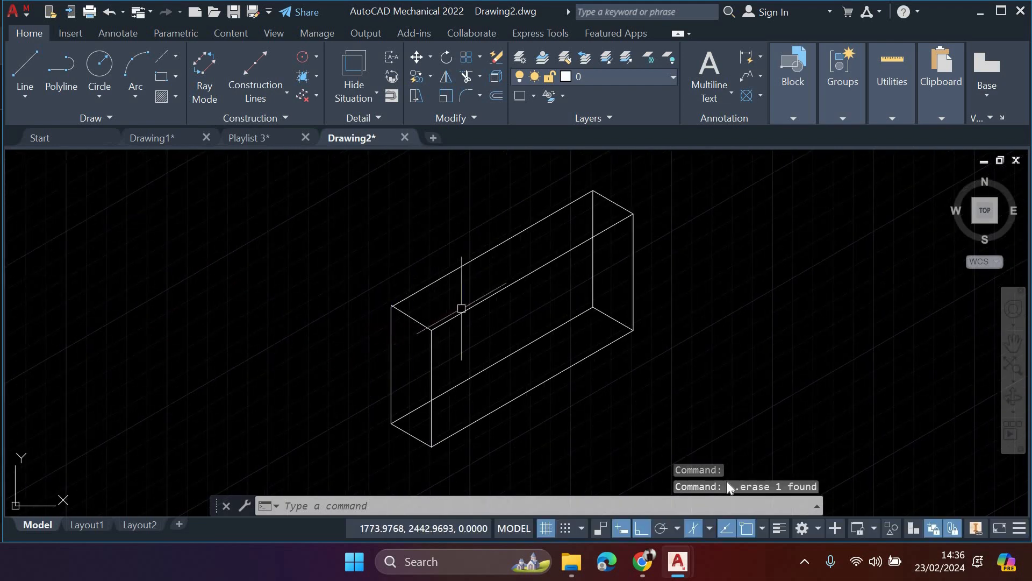
# - Switch off isometric drafting to return to orthographic mode and check the available isoplane options
pyautogui.hscroll(2, 727, 486)
pyautogui.click(702, 528)
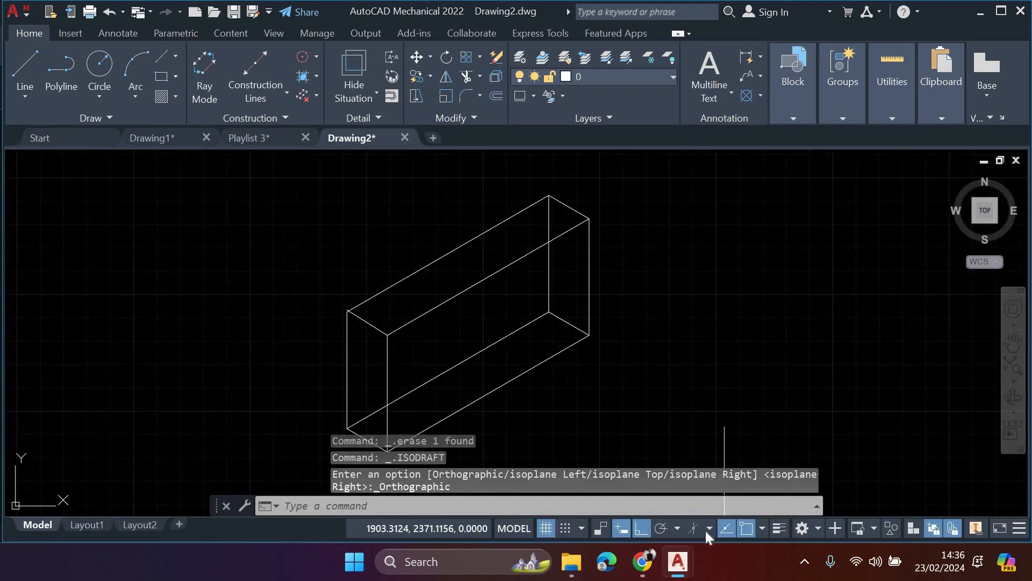
pyautogui.click(710, 528)
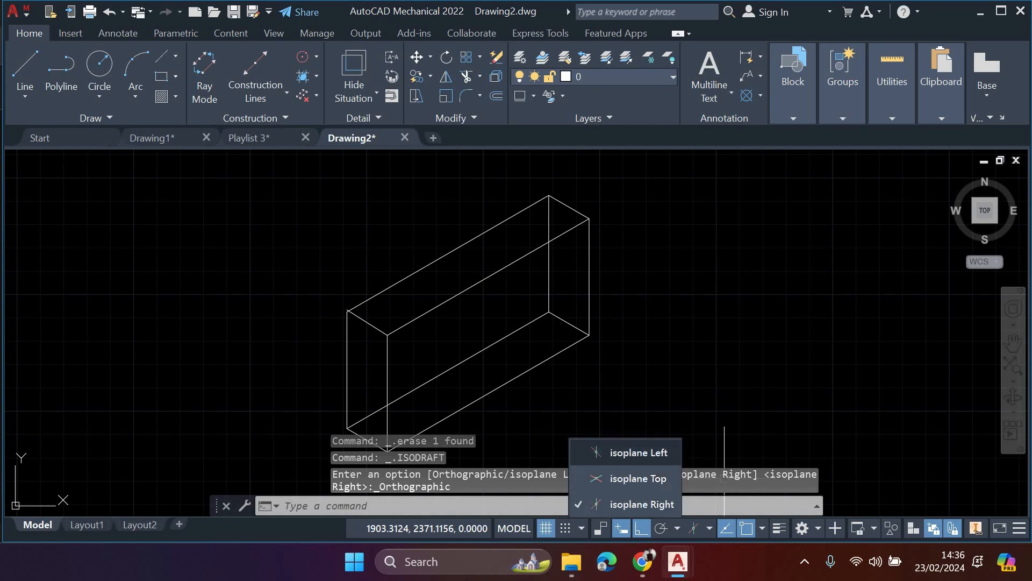
pyautogui.click(724, 383)
pyautogui.moveTo(748, 369); pyautogui.dragTo(524, 370, button='middle')
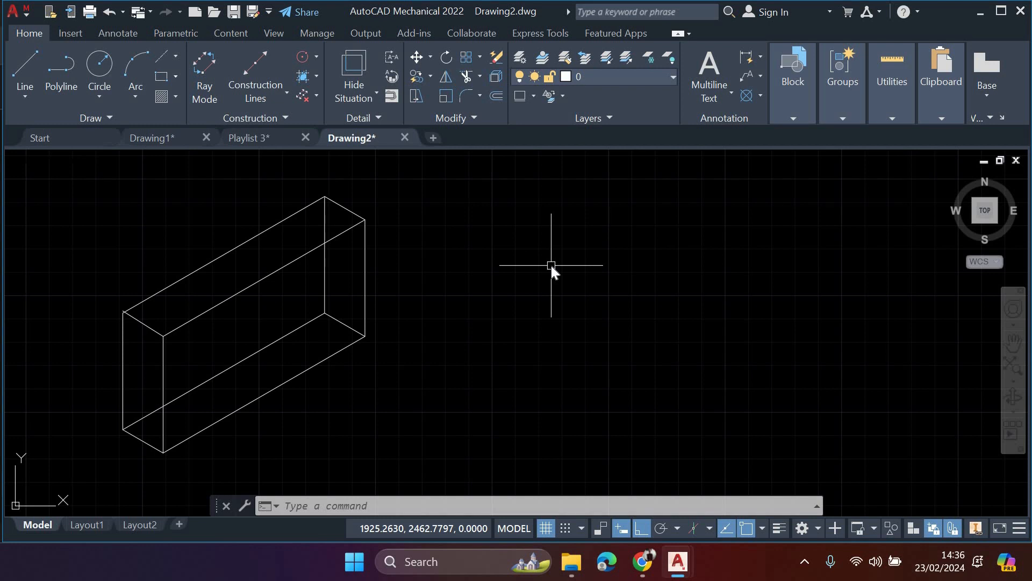
pyautogui.write('snap')
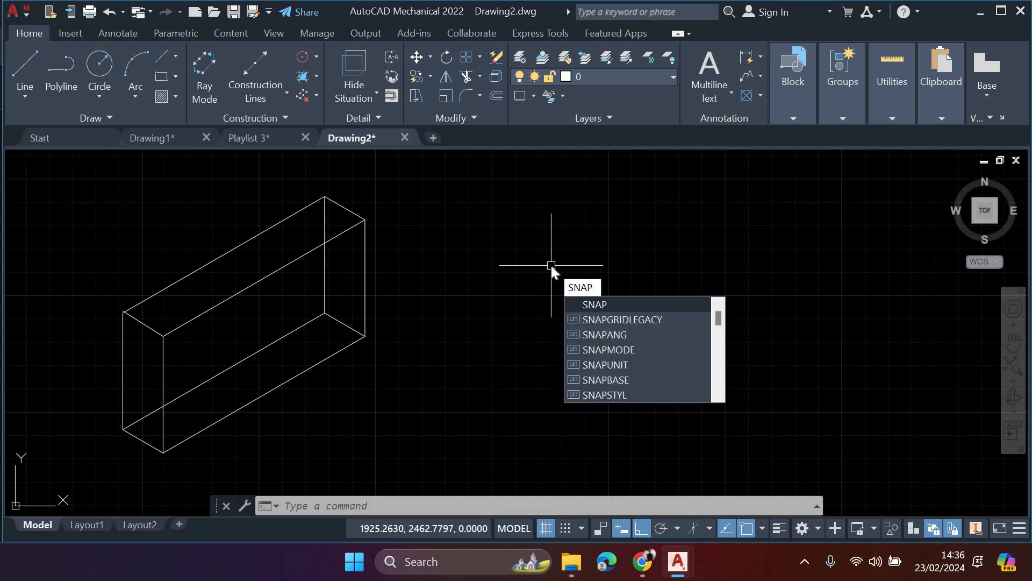
pyautogui.write('mode')
pyautogui.press('Return')
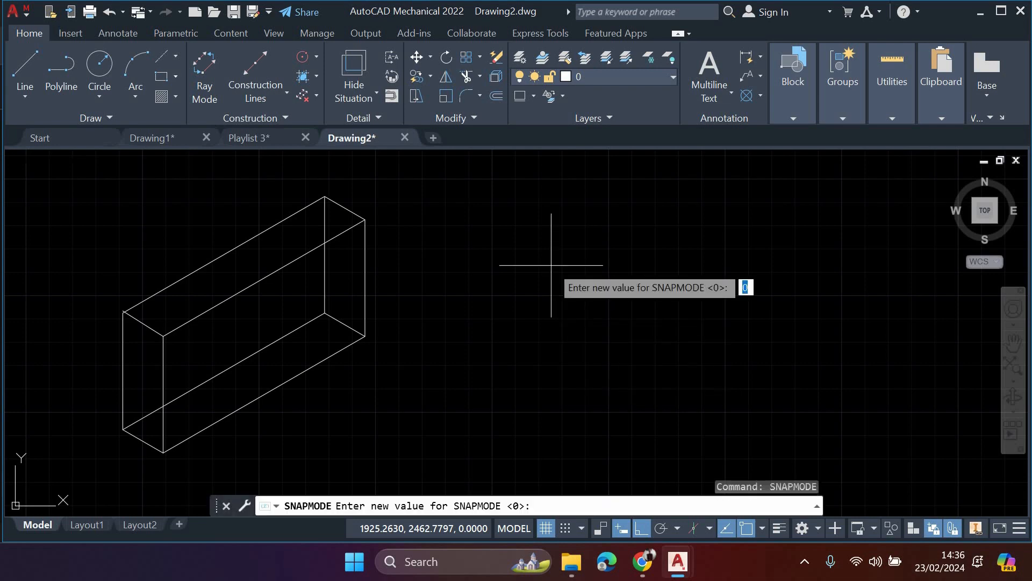
pyautogui.press('Escape')
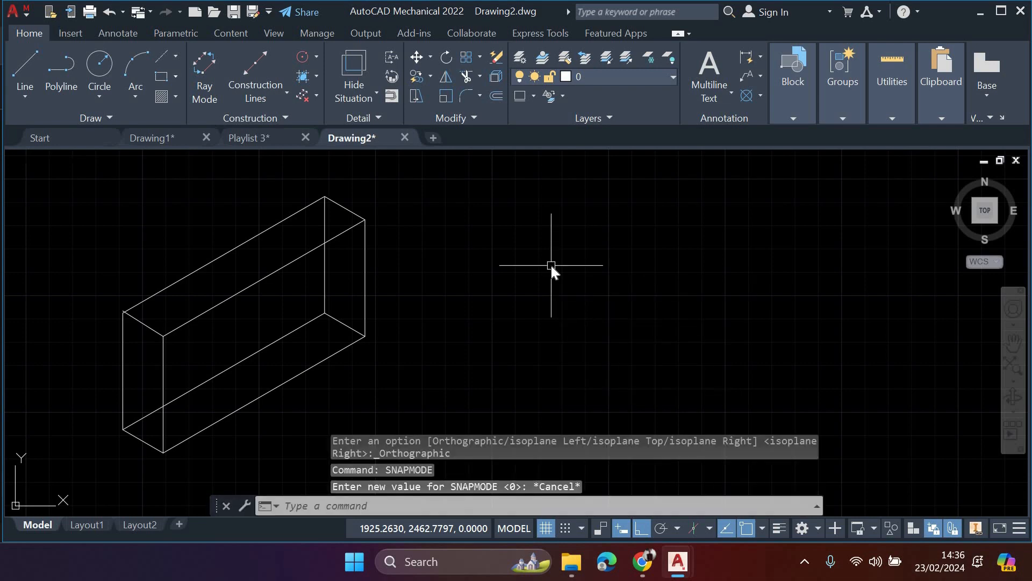
pyautogui.write('sna')
pyautogui.press('BackSpace')
pyautogui.press('BackSpace')
pyautogui.press('BackSpace')
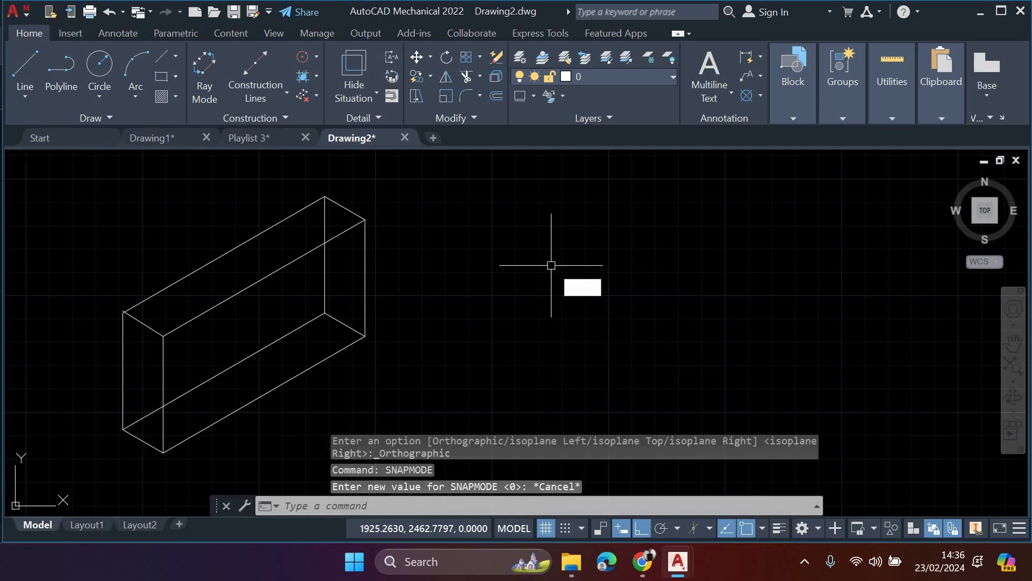
pyautogui.press('Escape')
pyautogui.press('Escape')
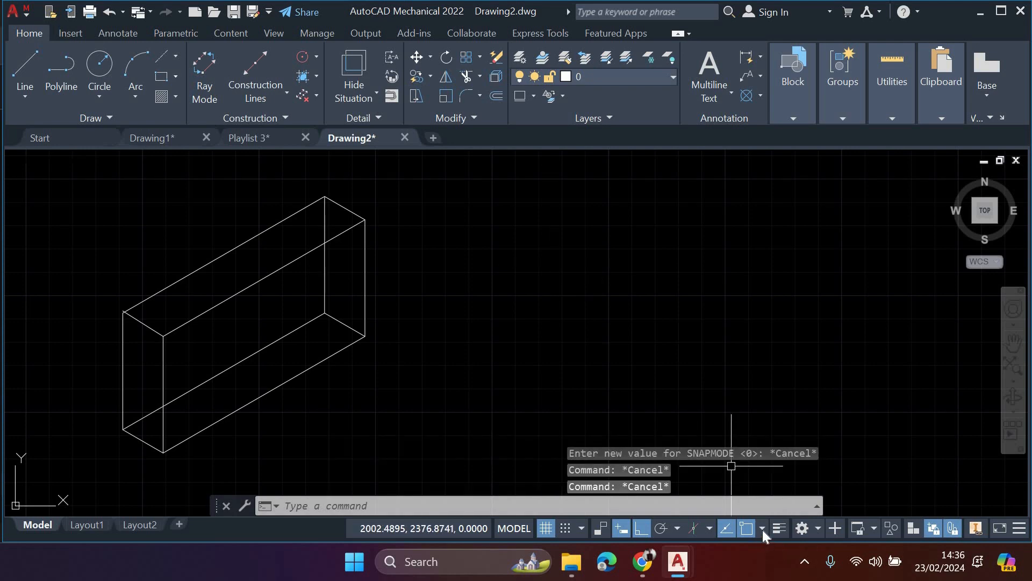
# - Open the list of object snap modes
pyautogui.click(762, 529)
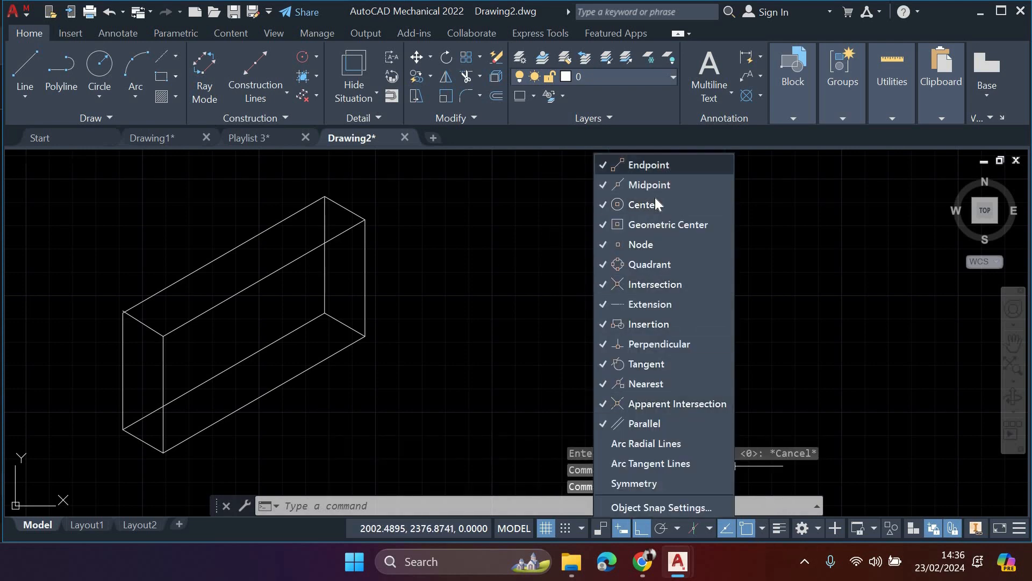
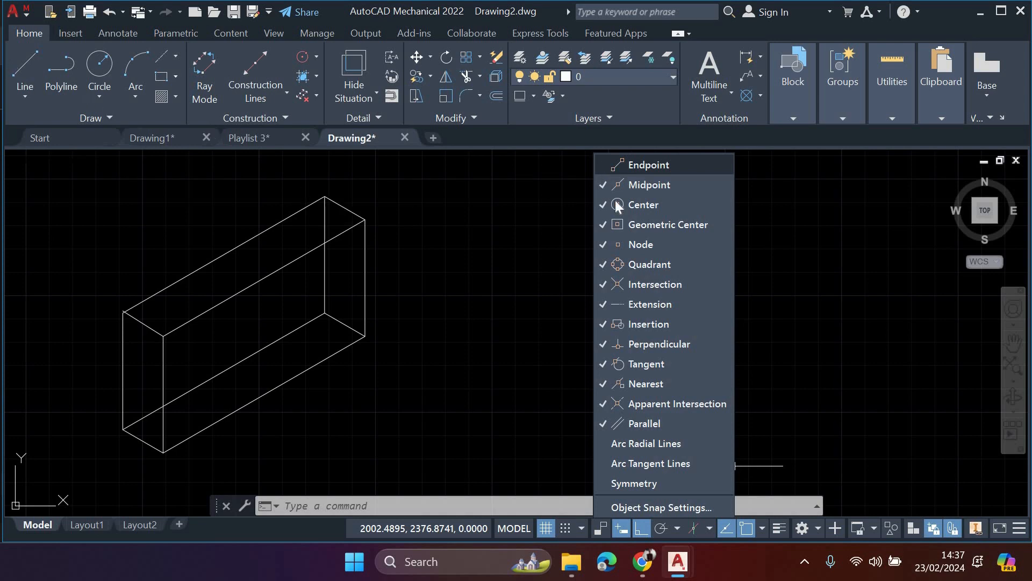
# - Turn off object snap and object snap tracking while the Line command is active
pyautogui.click(25, 73)
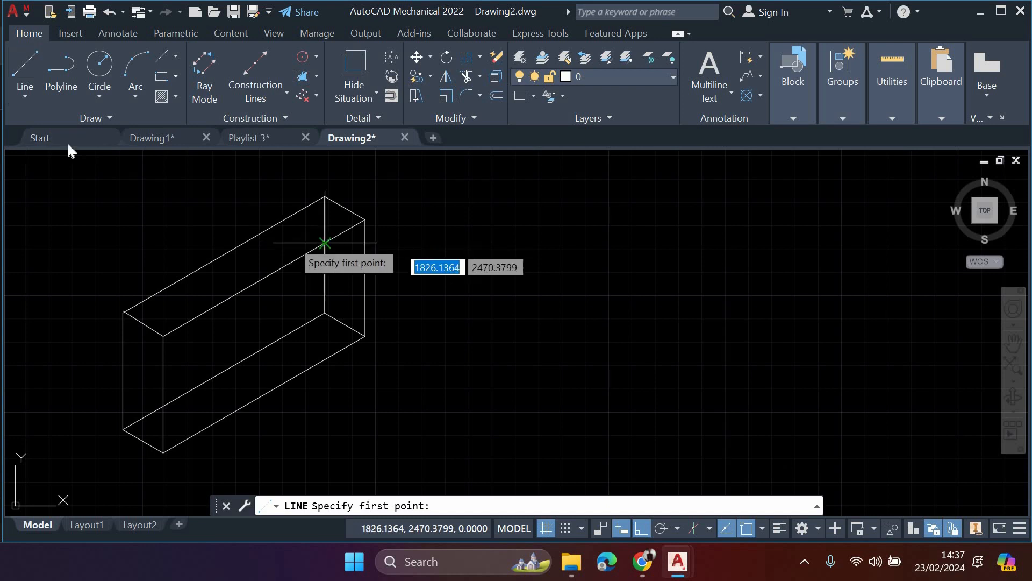
pyautogui.click(25, 73)
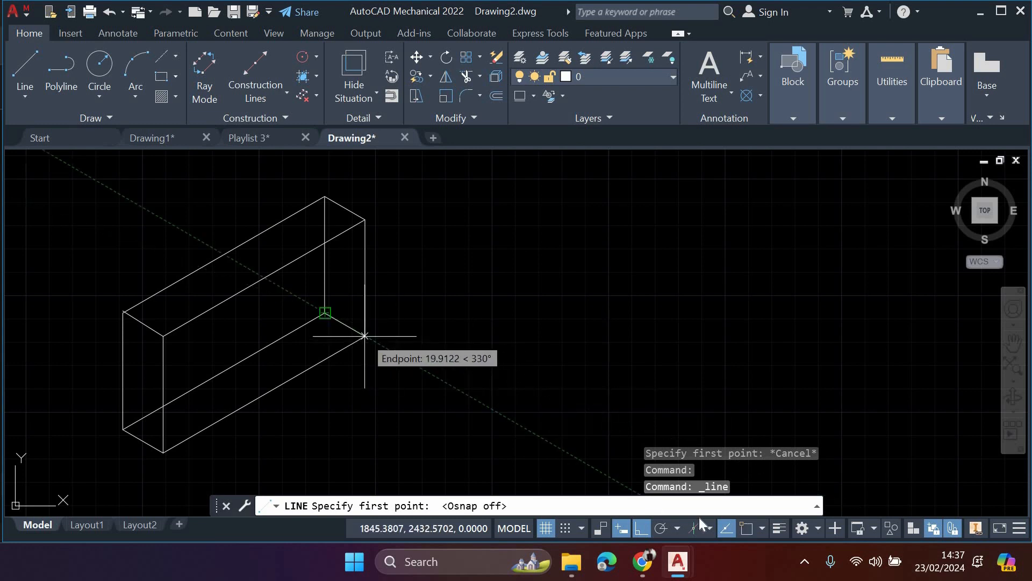
pyautogui.click(726, 528)
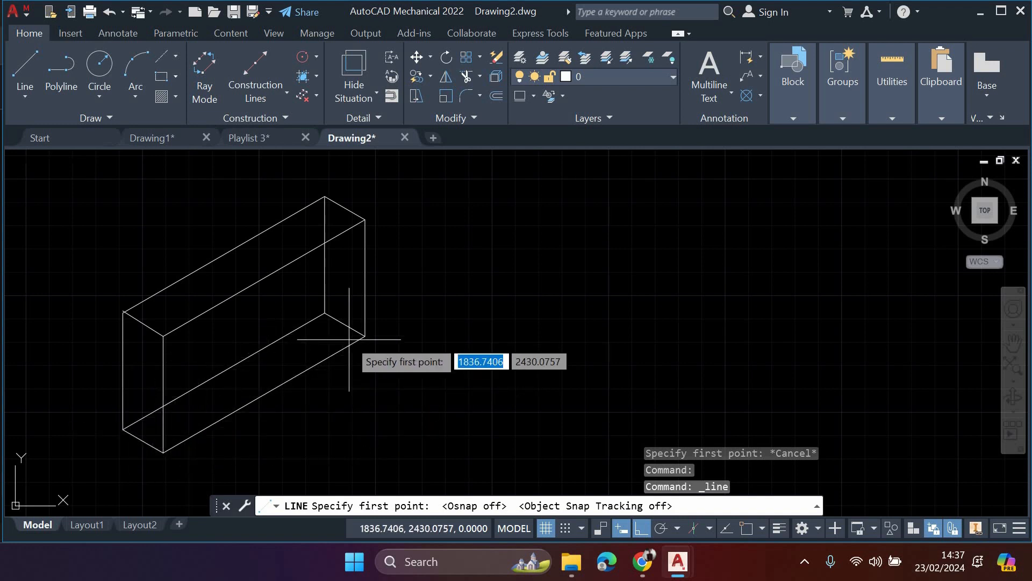
# - Try to start a line by eye on the isometric box's lower-right corner without object snap
pyautogui.scroll(4, 368, 344)
pyautogui.scroll(2, 367, 340)
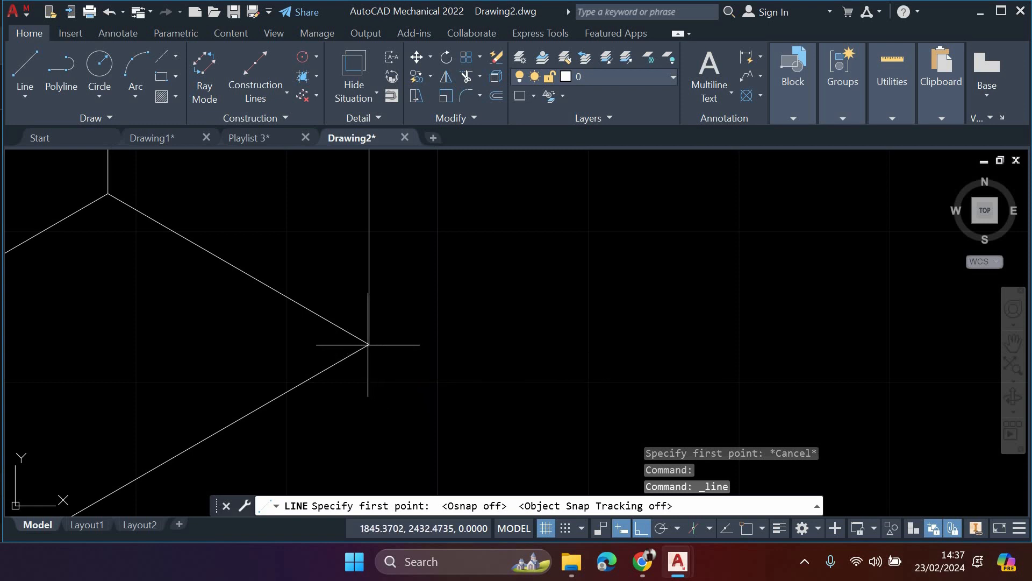
pyautogui.click(369, 345)
pyautogui.scroll(2, 371, 339)
pyautogui.scroll(7, 354, 401)
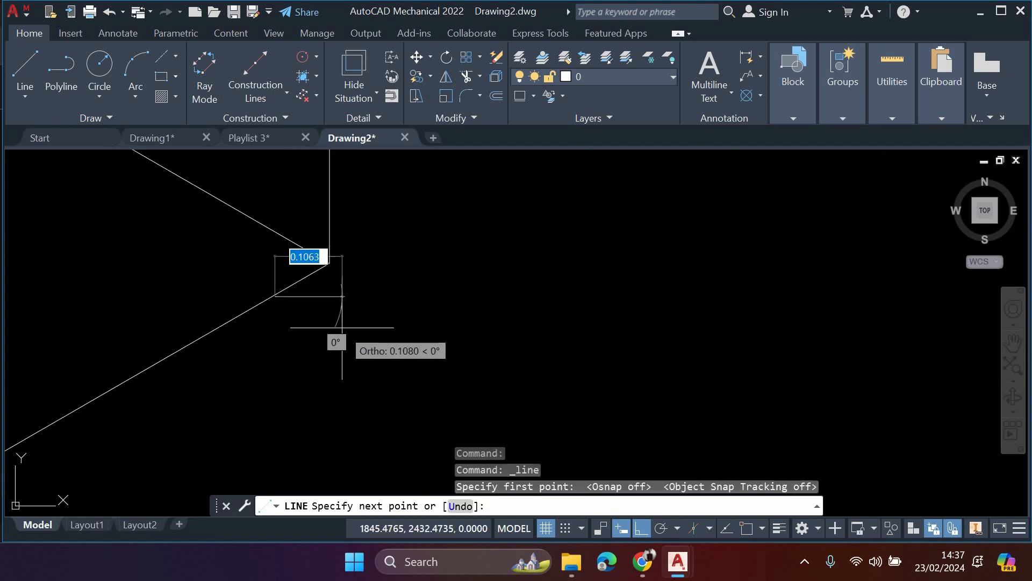
pyautogui.press('Escape')
pyautogui.scroll(-8, 511, 307)
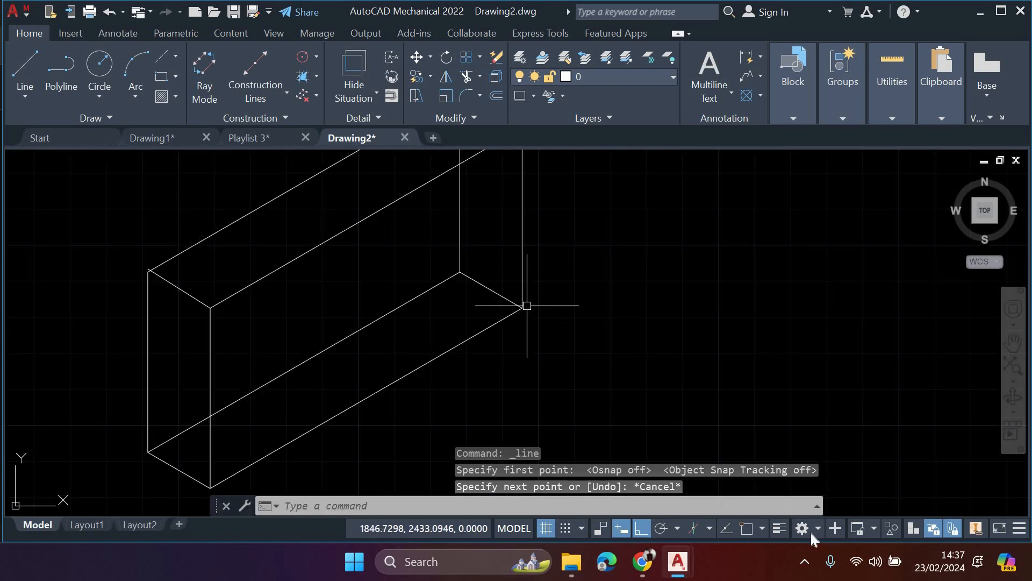
# - Turn object snap back on and draw an L from a 100 vertical line downward and a 100 horizontal line to the right of the isometric box
pyautogui.click(746, 528)
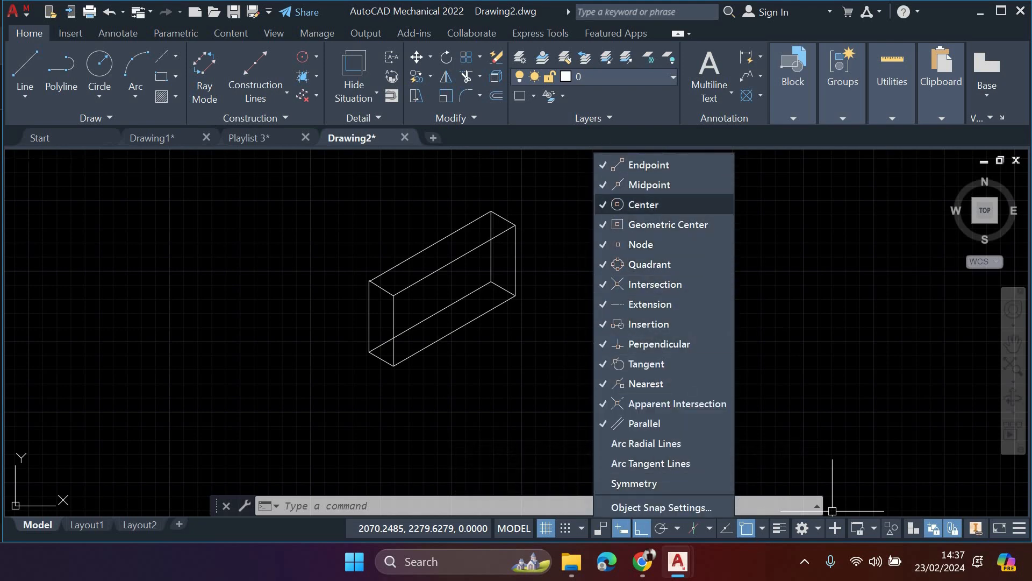
pyautogui.click(564, 369)
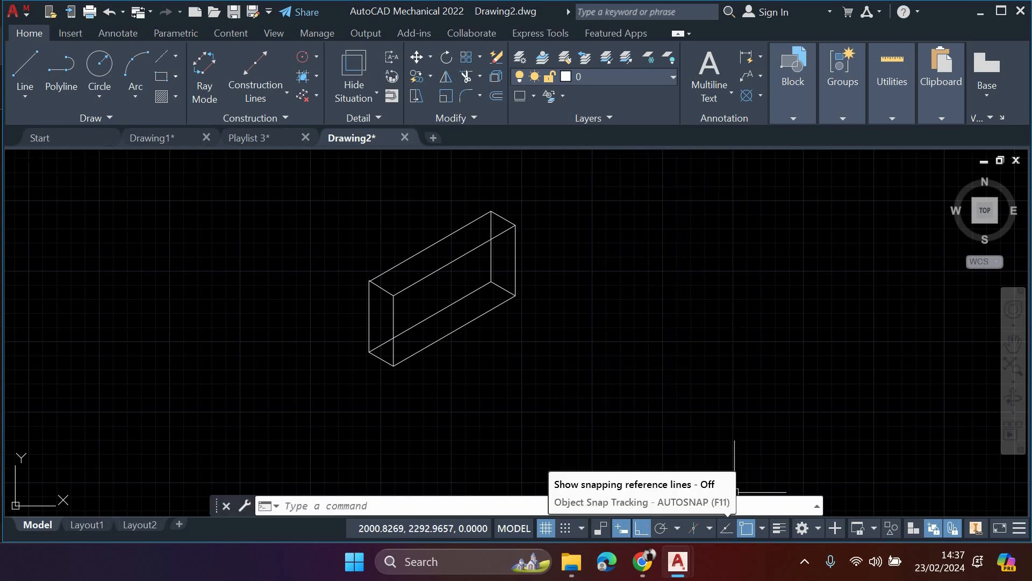
pyautogui.click(21, 66)
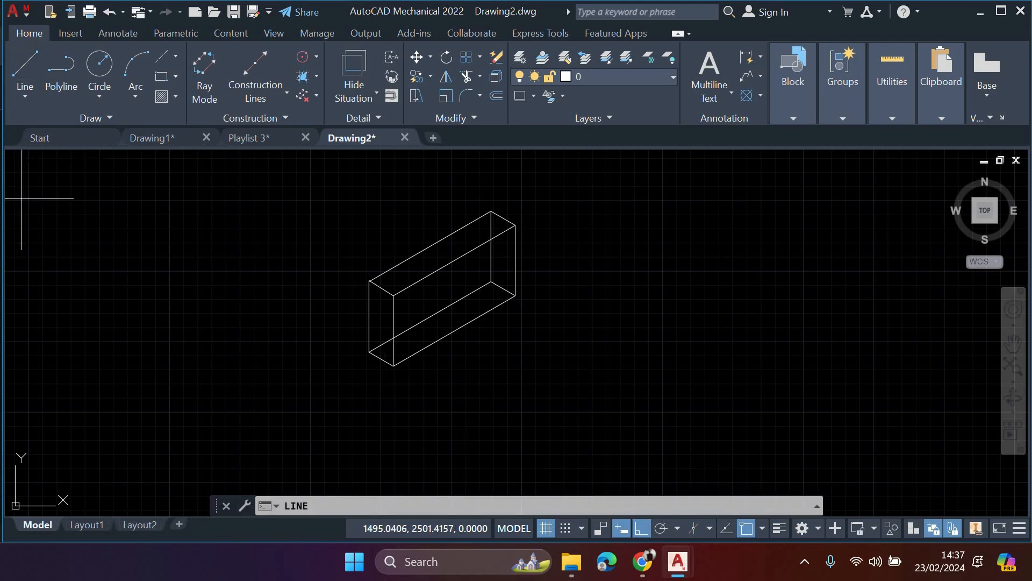
pyautogui.click(687, 242)
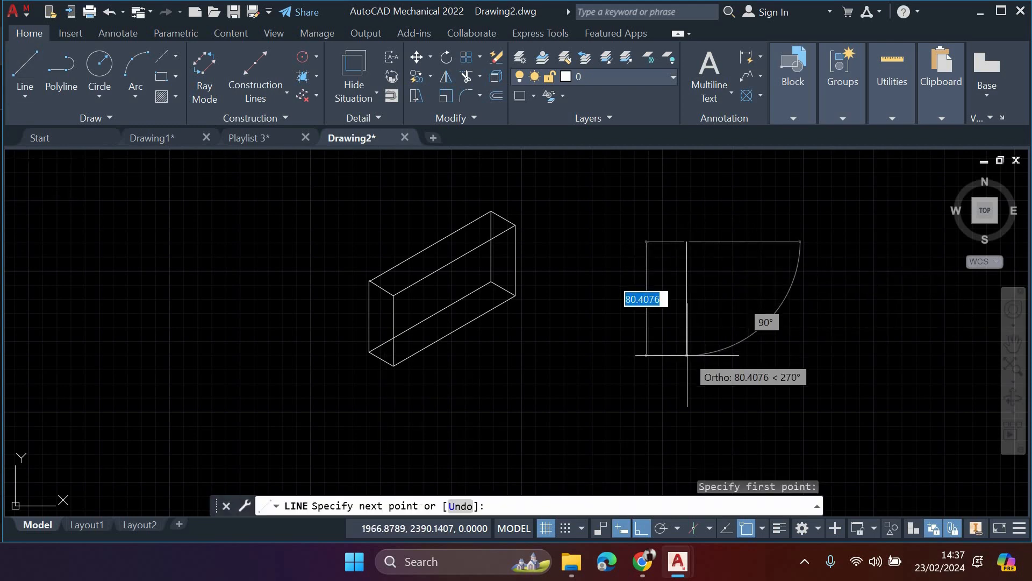
pyautogui.write('100')
pyautogui.press('Return')
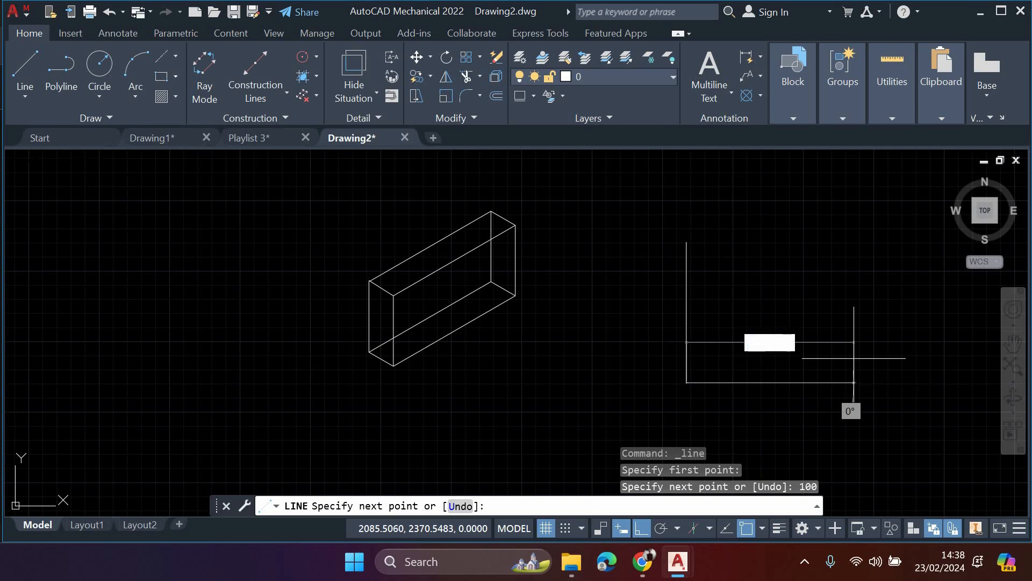
pyautogui.write('100')
pyautogui.press('Return')
pyautogui.press('Escape')
pyautogui.moveTo(854, 358); pyautogui.dragTo(810, 363, button='middle')
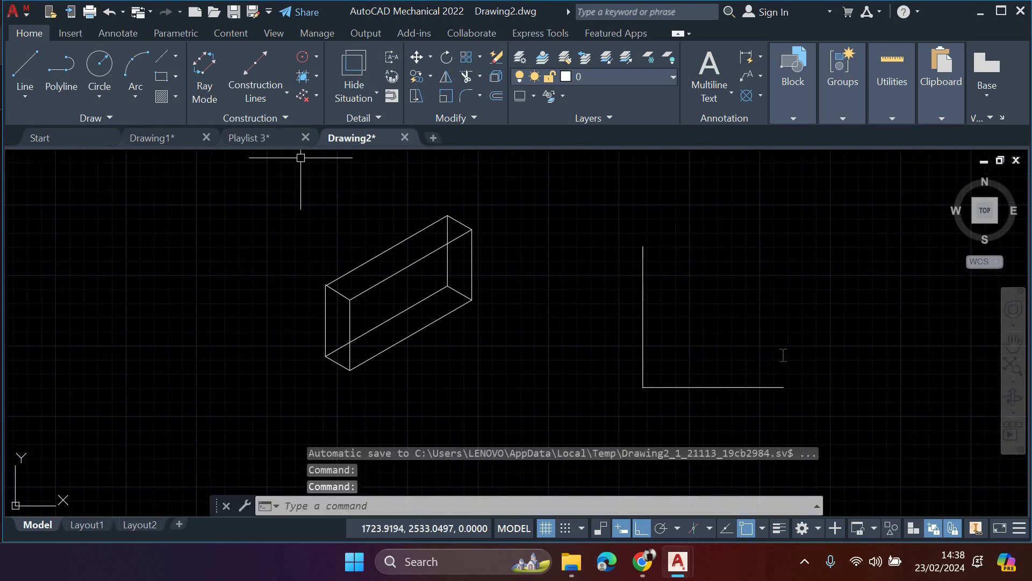
# - Turn on object snap tracking and close the L into a square, aligning the new vertical side with the opposite side's upper endpoint
pyautogui.press('space')
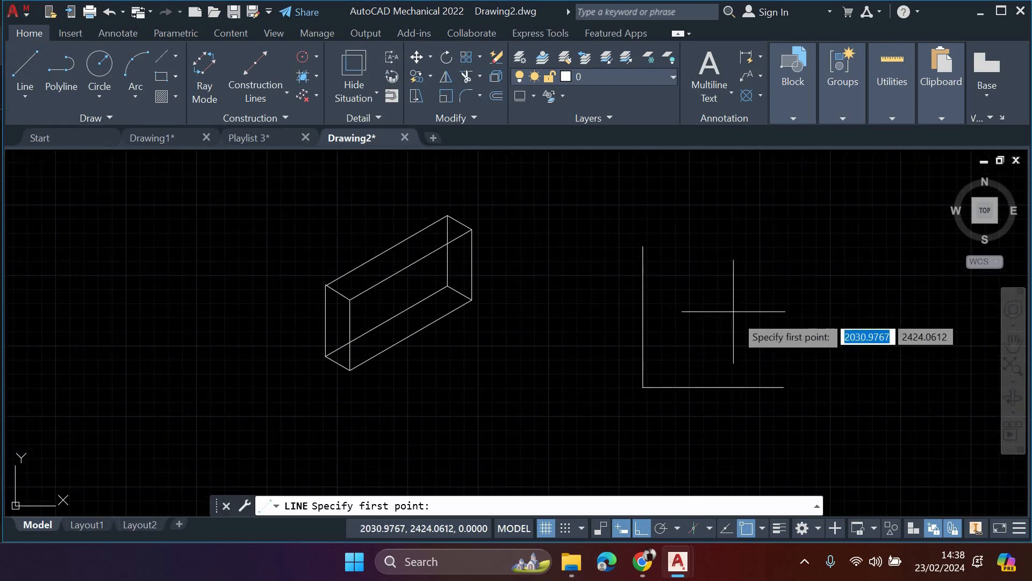
pyautogui.click(784, 386)
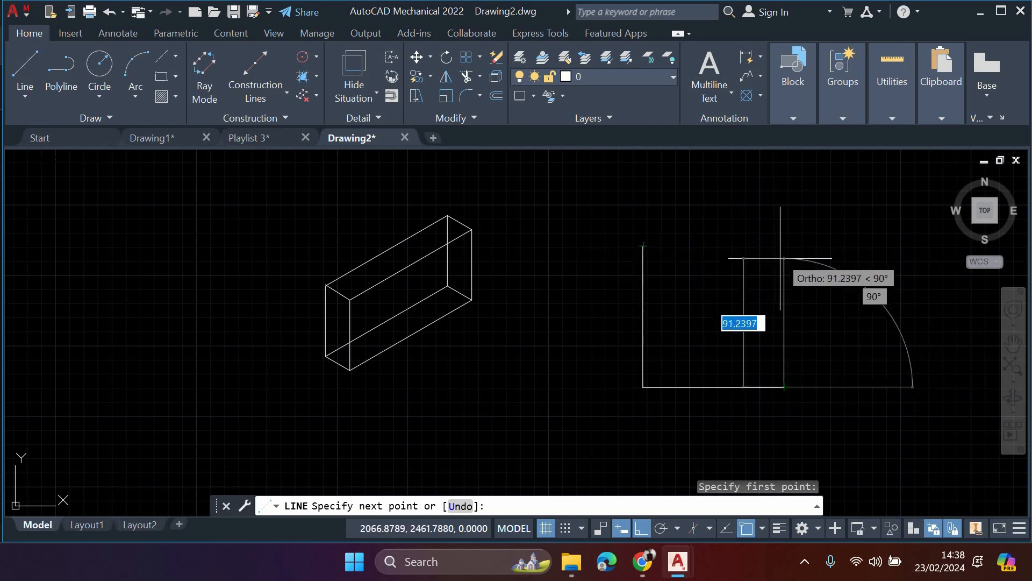
pyautogui.click(730, 528)
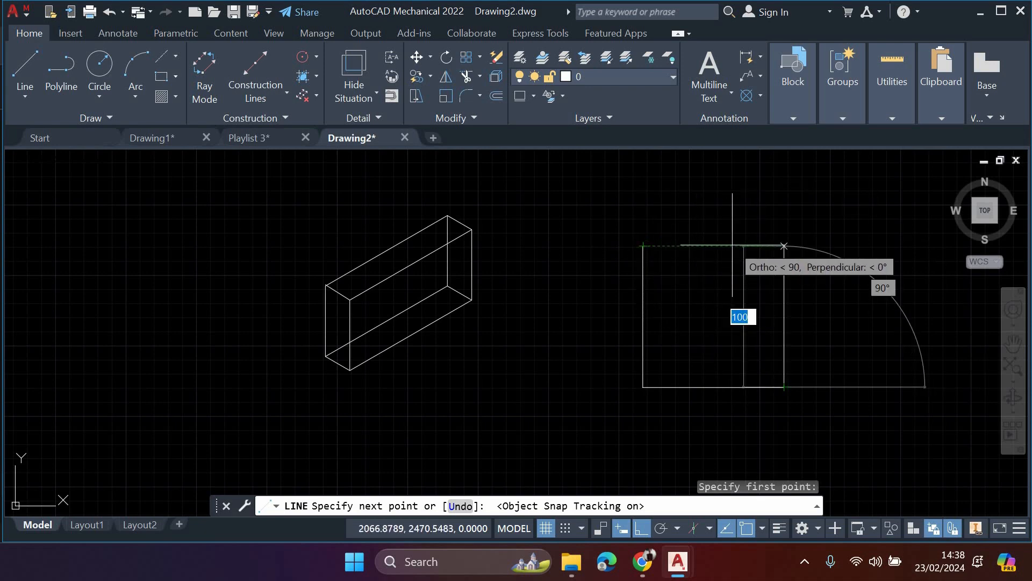
pyautogui.scroll(5, 733, 246)
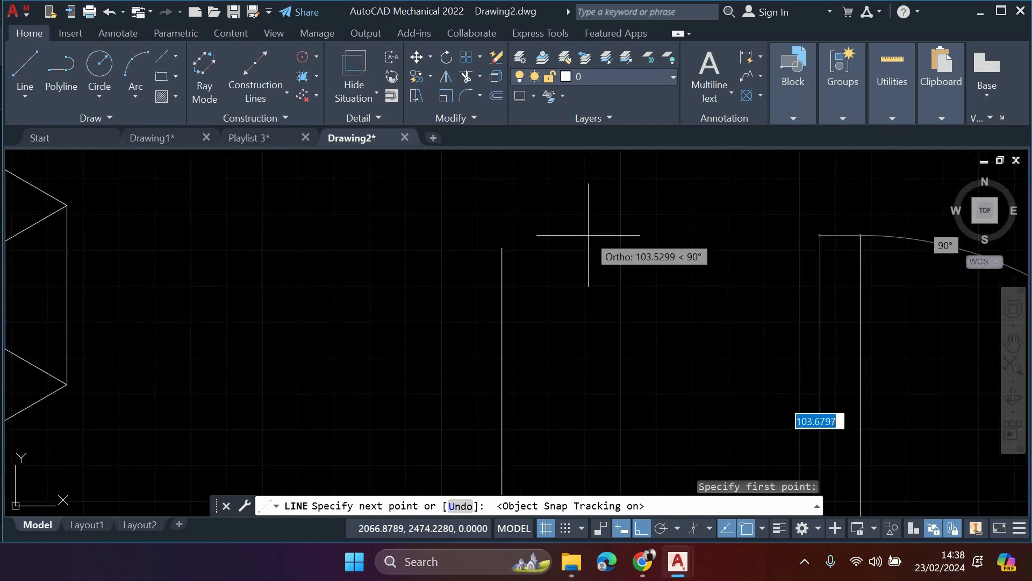
pyautogui.click(694, 251)
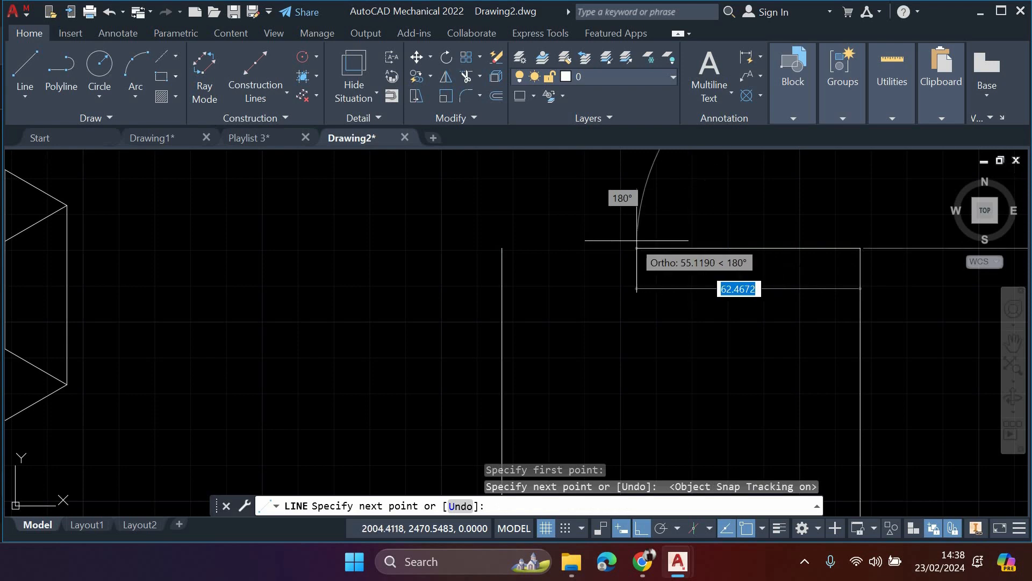
pyautogui.click(502, 248)
pyautogui.moveTo(661, 314); pyautogui.dragTo(565, 280, button='middle')
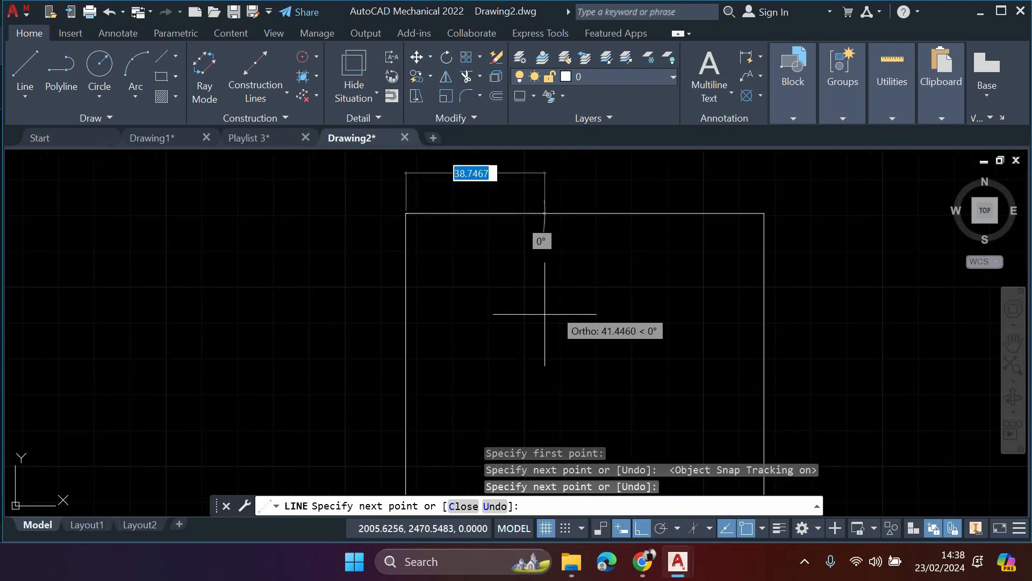
pyautogui.press('Escape')
pyautogui.press('Escape')
pyautogui.moveTo(762, 392); pyautogui.dragTo(643, 351, button='middle')
pyautogui.moveTo(701, 387); pyautogui.dragTo(595, 344, button='middle')
pyautogui.scroll(-2, 640, 364)
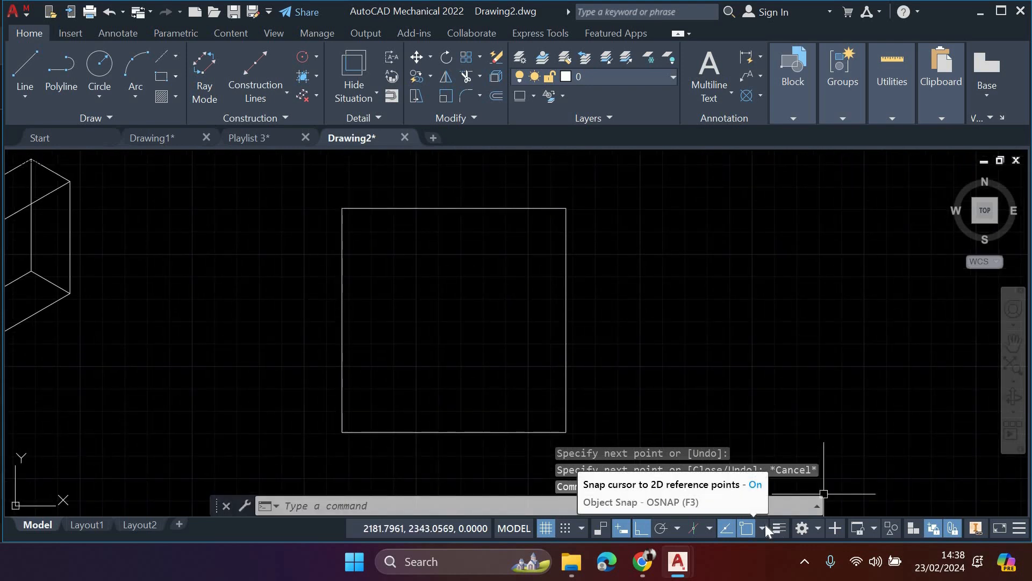
# - Check the list of object snap modes, and toggle the lineweight display on and back off
pyautogui.click(765, 526)
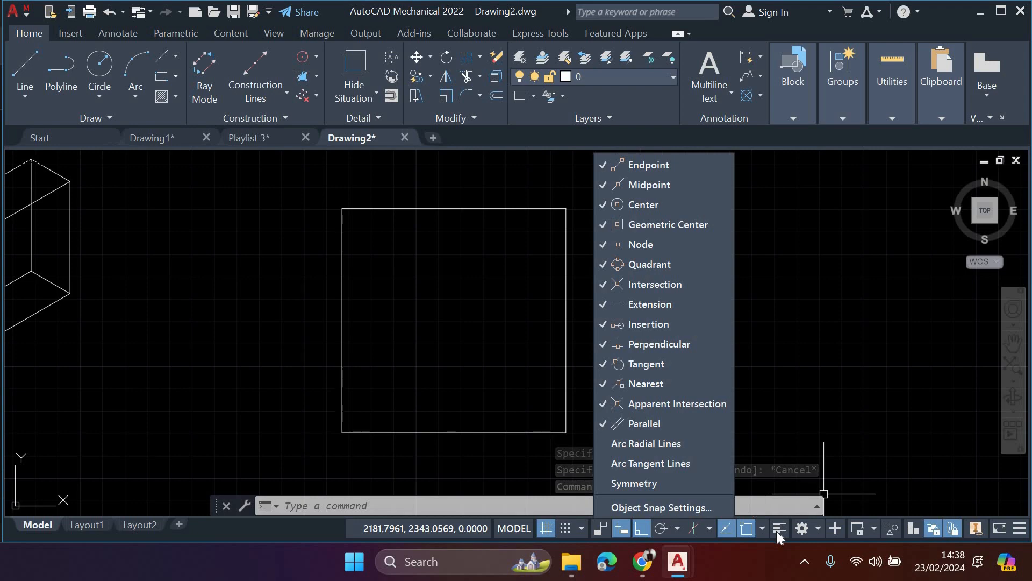
pyautogui.click(777, 531)
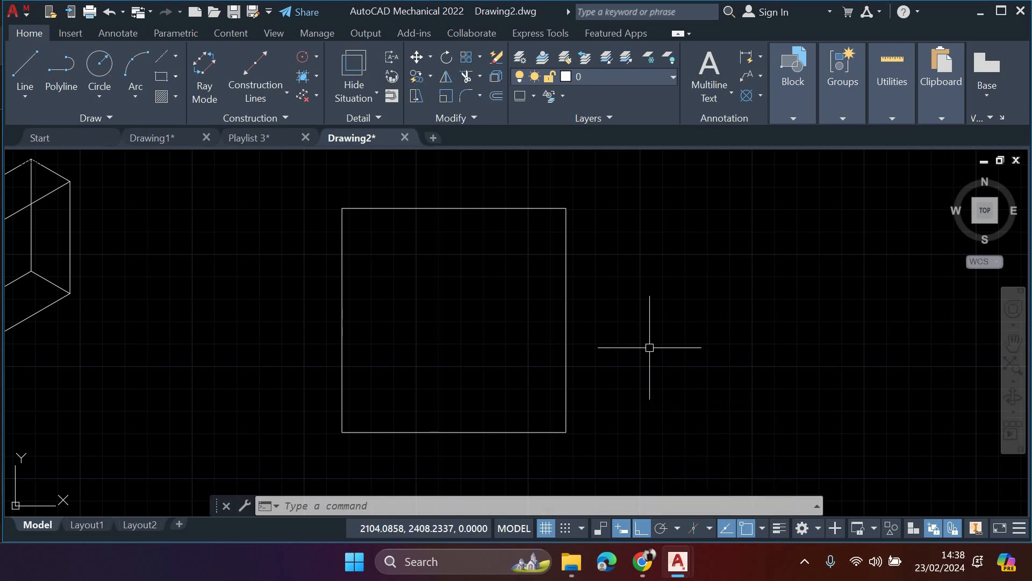
pyautogui.moveTo(710, 396); pyautogui.dragTo(671, 385, button='middle')
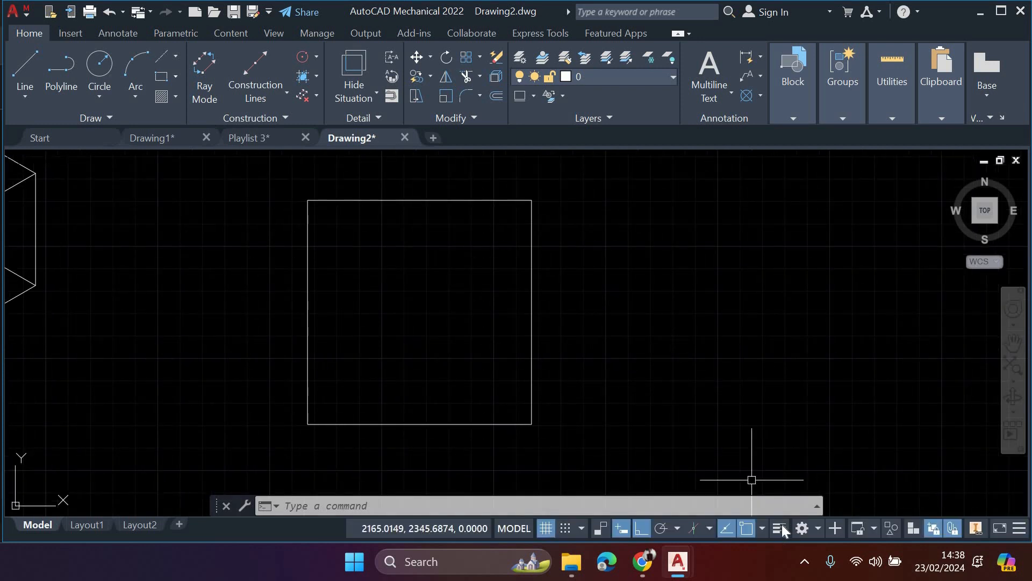
pyautogui.click(780, 528)
pyautogui.click(779, 528)
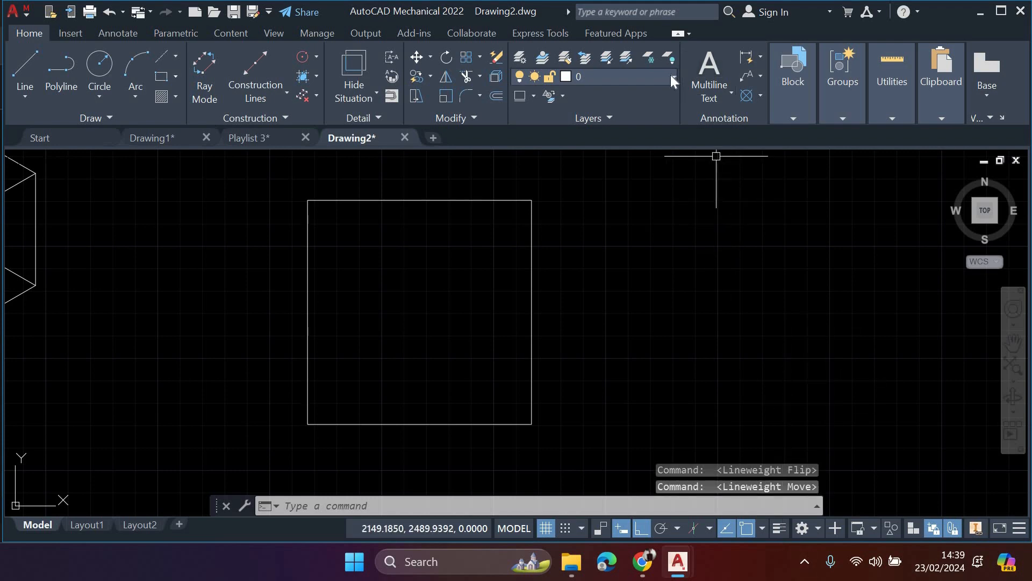
# - Set the lineweight of layer 0 to 2.00 mm in the Mechanical Layer Manager
pyautogui.click(618, 77)
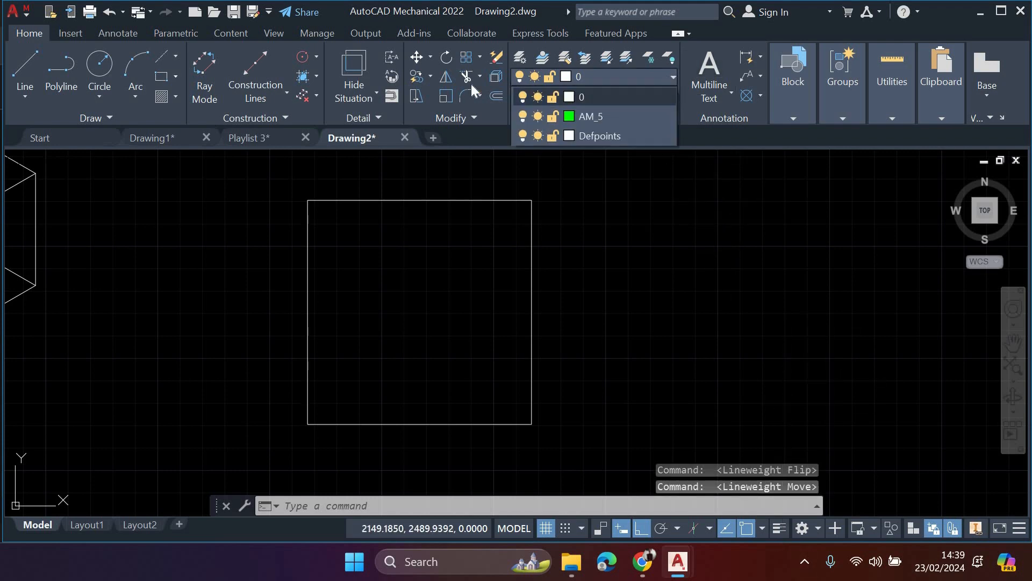
pyautogui.click(520, 62)
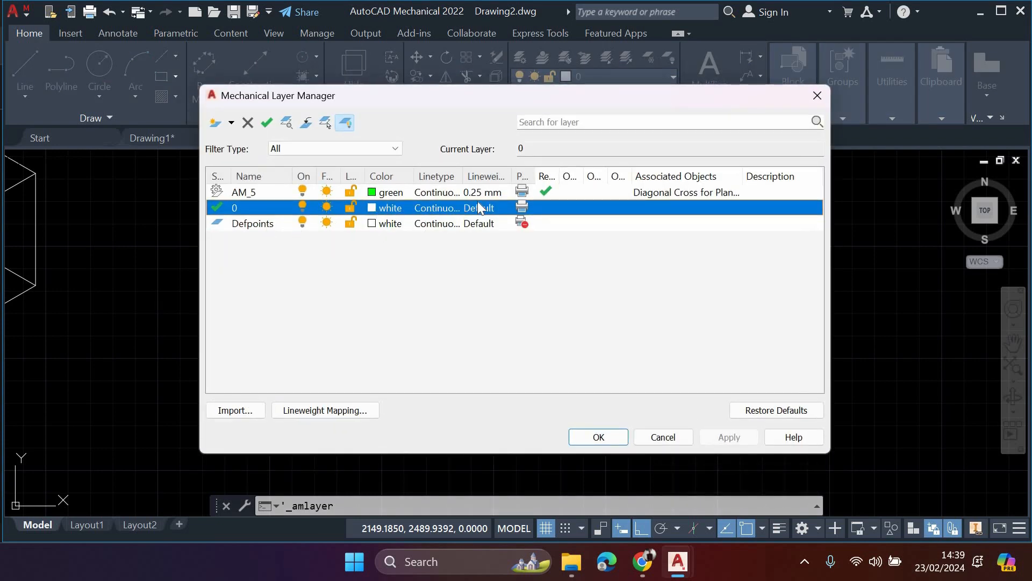
pyautogui.click(480, 211)
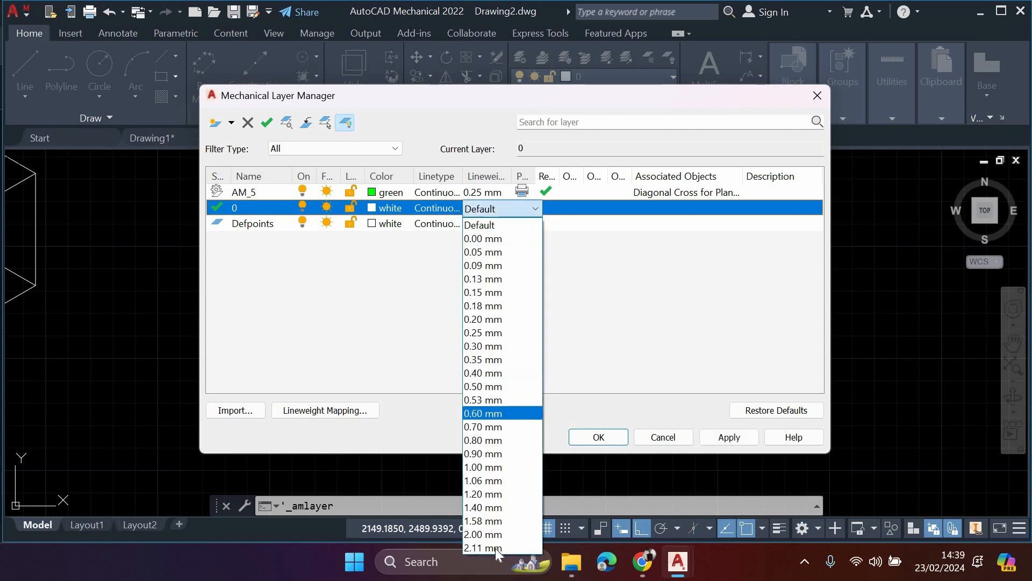
pyautogui.click(502, 532)
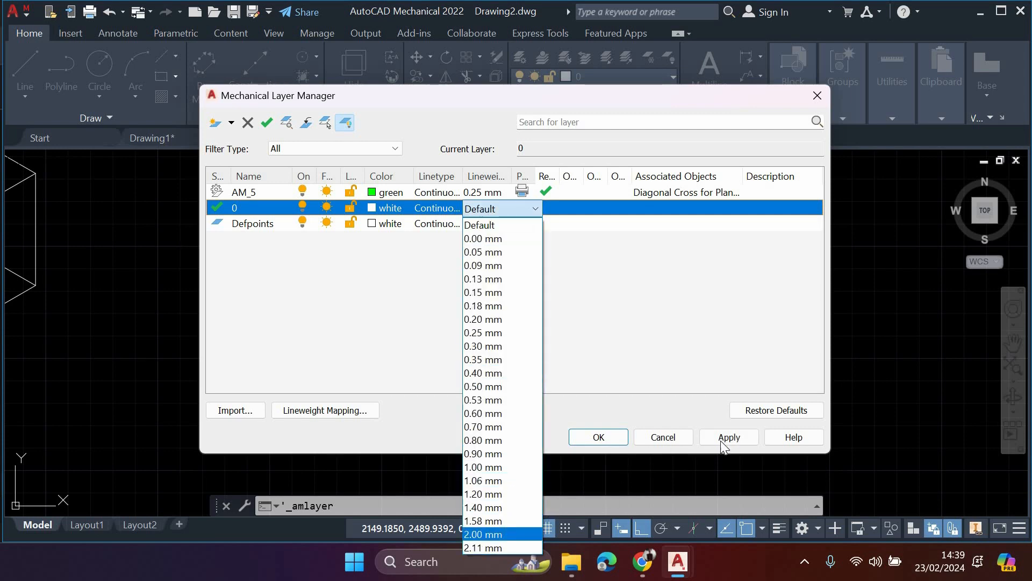
pyautogui.click(598, 438)
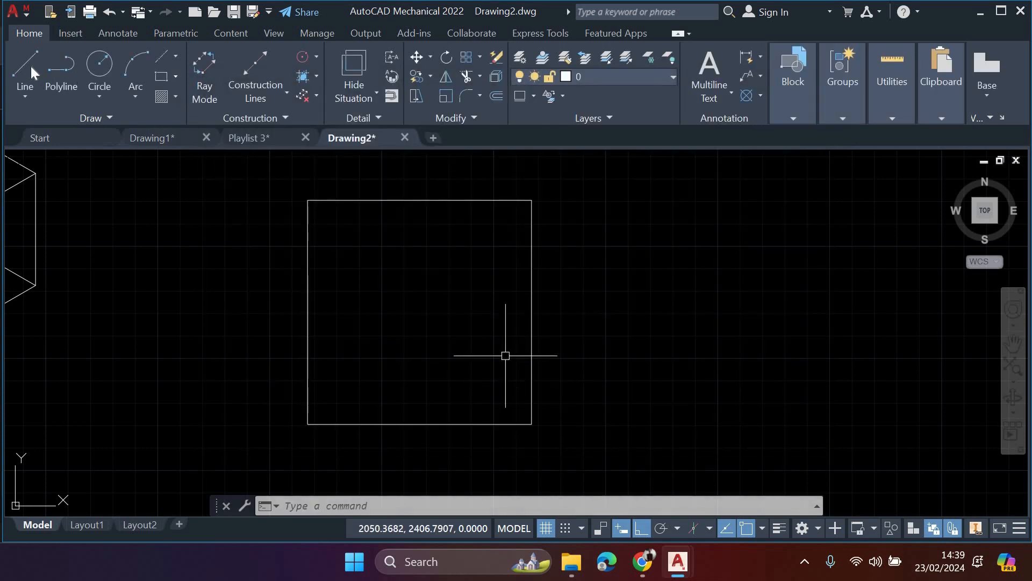
# - Draw a horizontal line about 80 long to the right of the square
pyautogui.click(30, 66)
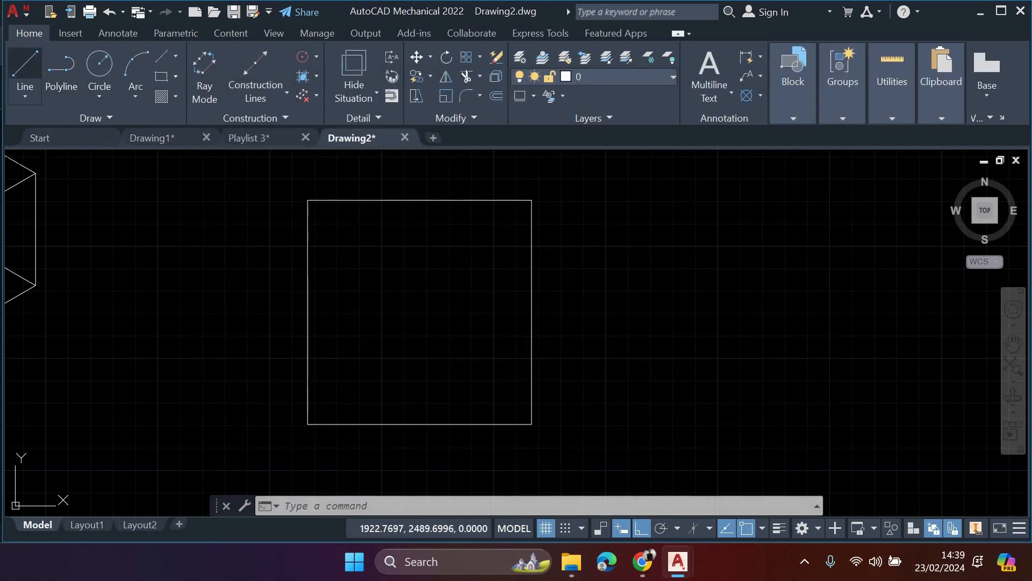
pyautogui.click(622, 259)
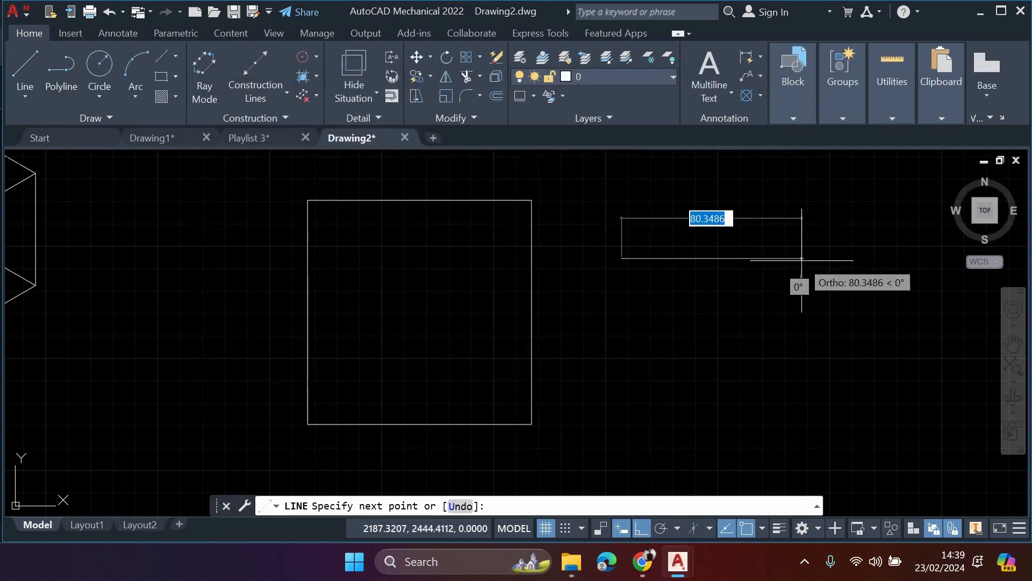
pyautogui.click(802, 259)
pyautogui.press('Escape')
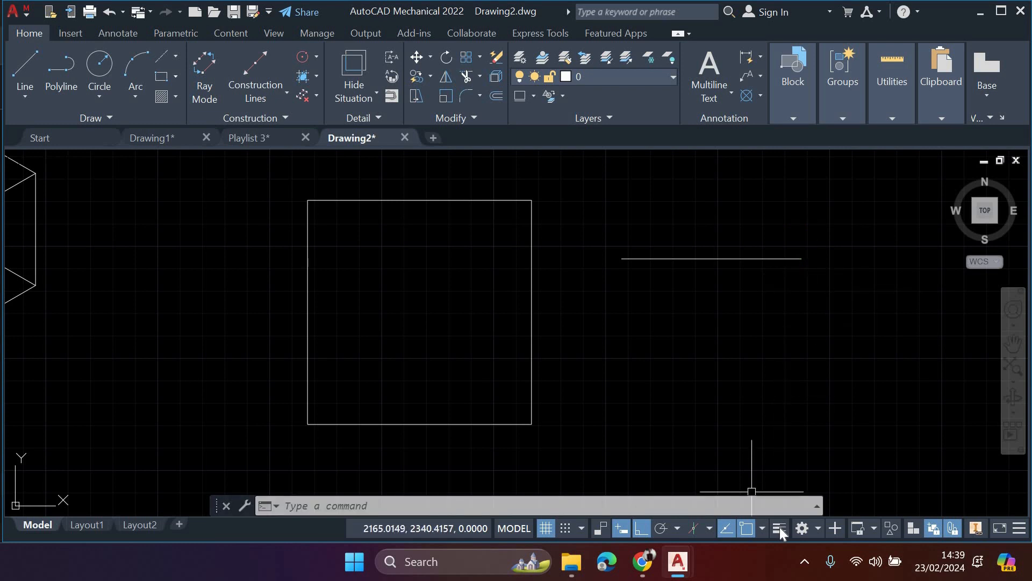
# - Turn on the lineweight display to examine the line thickness of the box, square and single line, and switch it off again
pyautogui.click(779, 527)
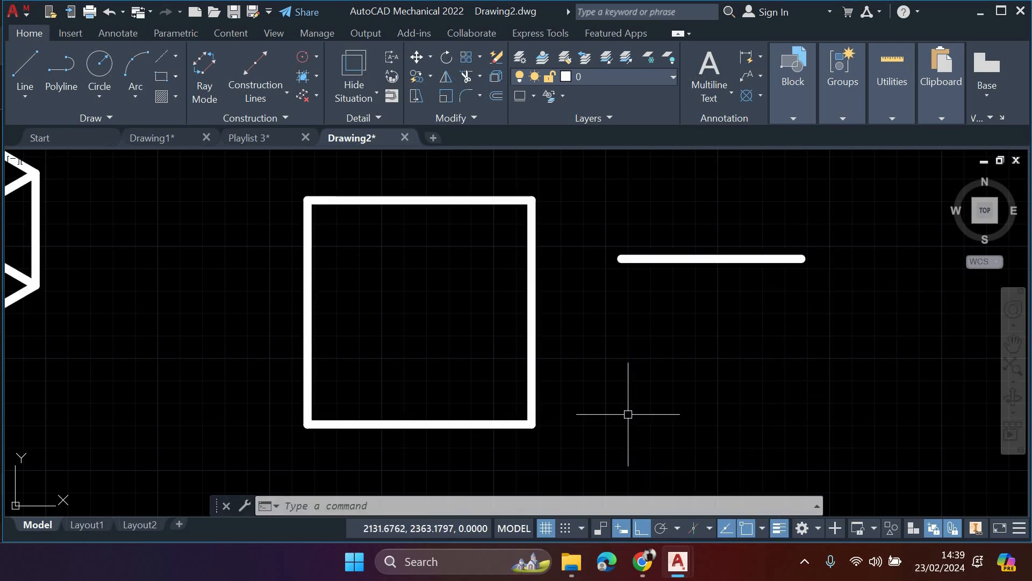
pyautogui.scroll(-2, 465, 322)
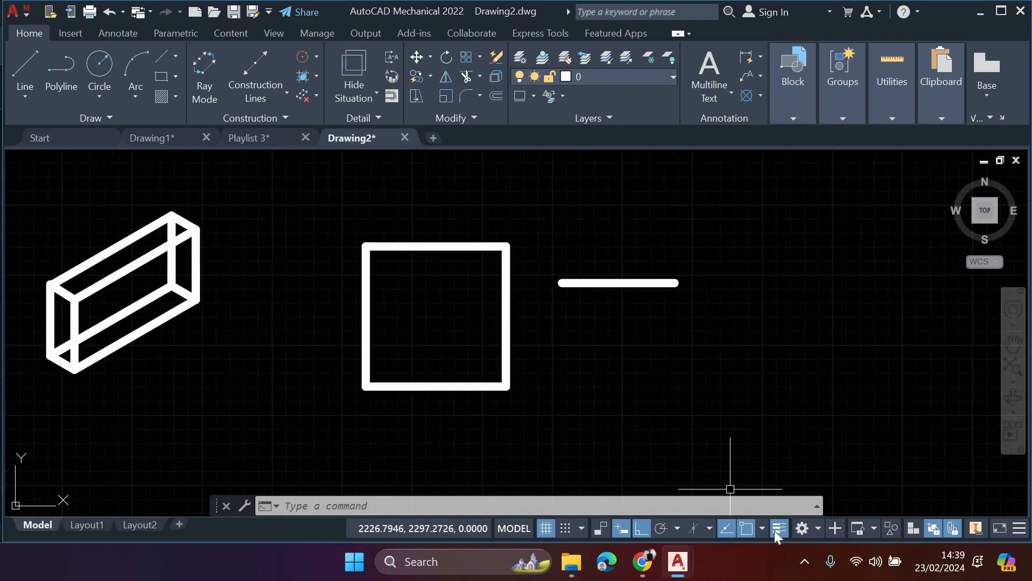
pyautogui.click(779, 528)
pyautogui.click(779, 529)
# - Make Defpoints the current layer
pyautogui.click(615, 79)
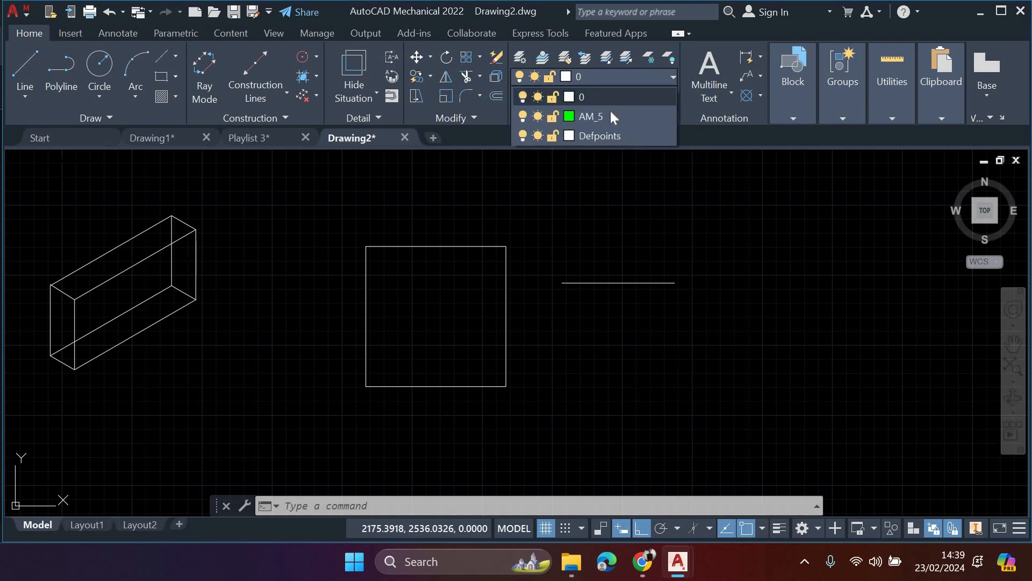
pyautogui.click(616, 135)
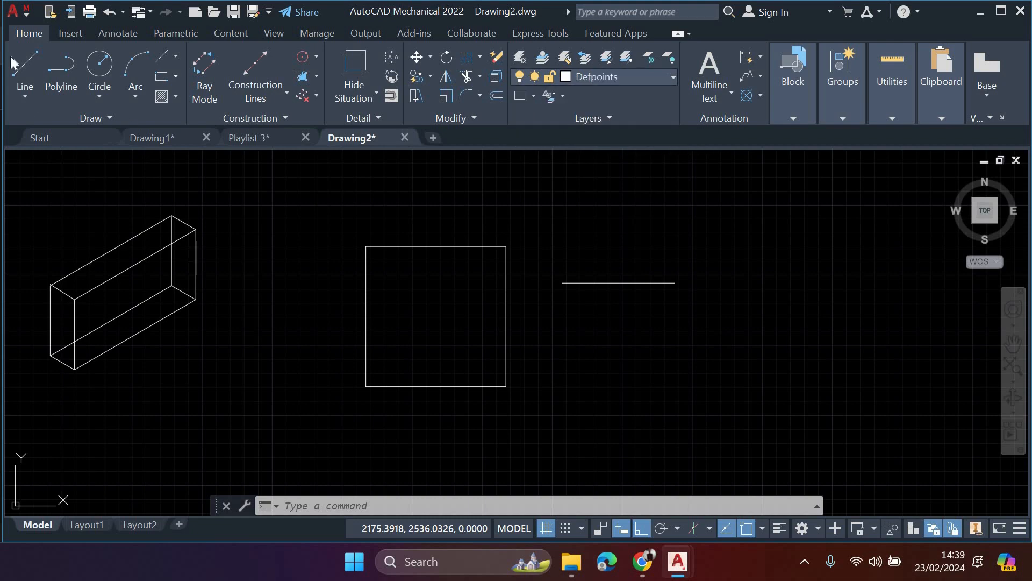
# - Draw a second horizontal line on the Defpoints layer, below the existing single line beside the square
pyautogui.write('l')
pyautogui.press('Return')
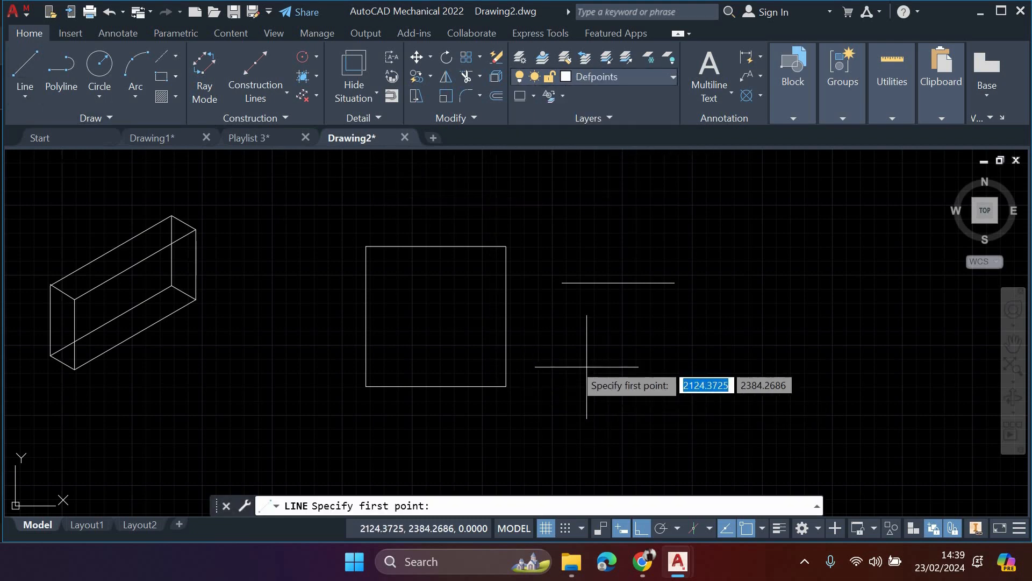
pyautogui.click(560, 360)
pyautogui.click(704, 370)
pyautogui.press('Escape')
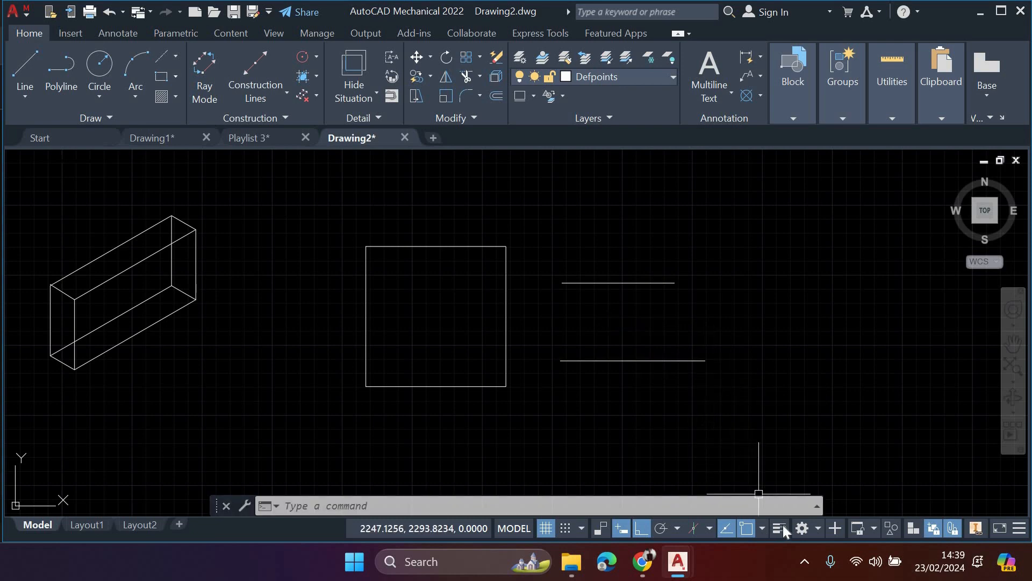
# - Turn on the lineweight display to compare the new Defpoints line with the thickness of the layer 0 objects
pyautogui.click(780, 528)
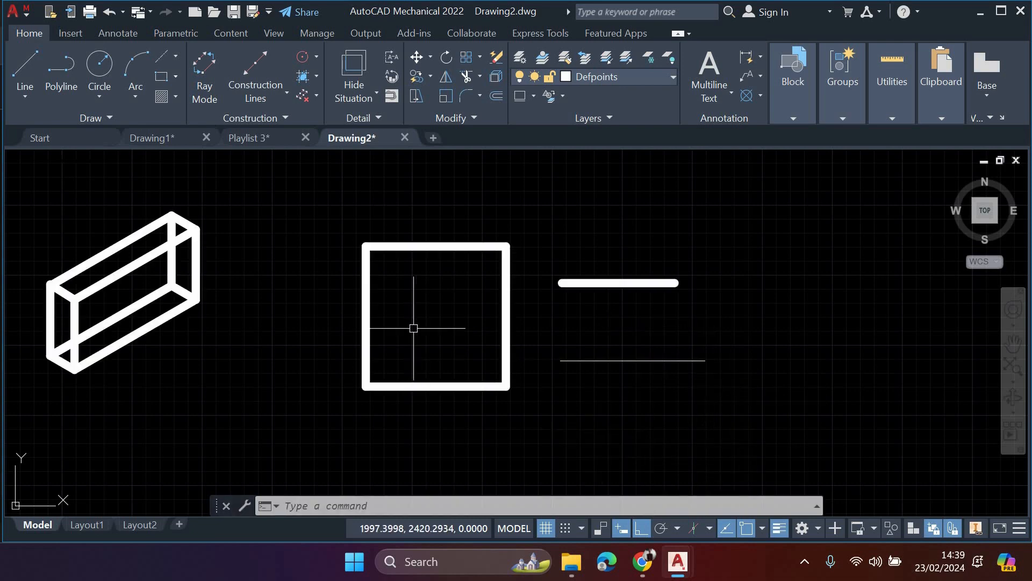
pyautogui.moveTo(415, 320); pyautogui.dragTo(508, 308, button='middle')
pyautogui.moveTo(331, 252); pyautogui.dragTo(344, 261, button='middle')
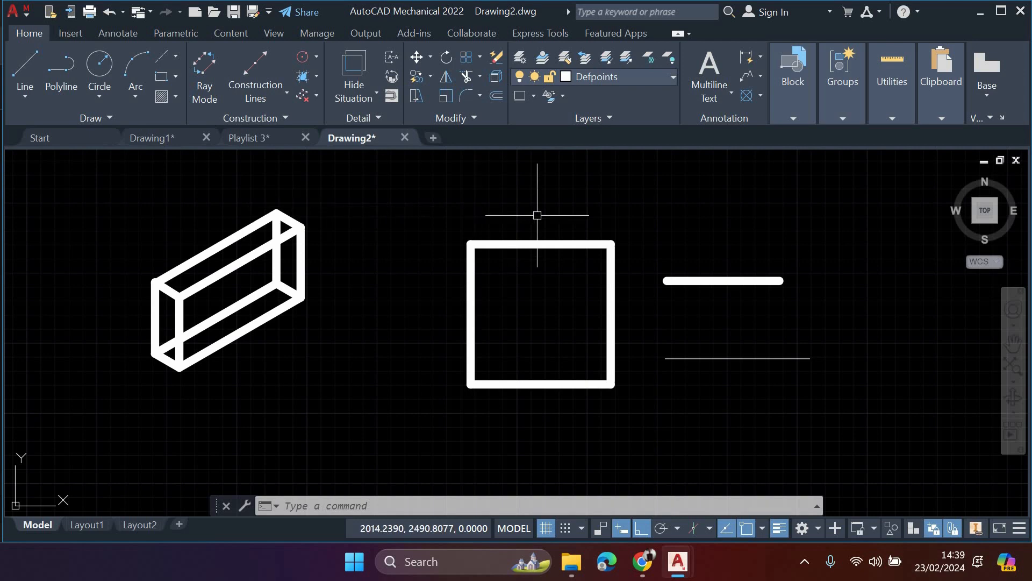
# - Set the lineweight of layer 0 to Default in the Mechanical Layer Manager and switch off the lineweight display
pyautogui.click(543, 77)
pyautogui.click(521, 60)
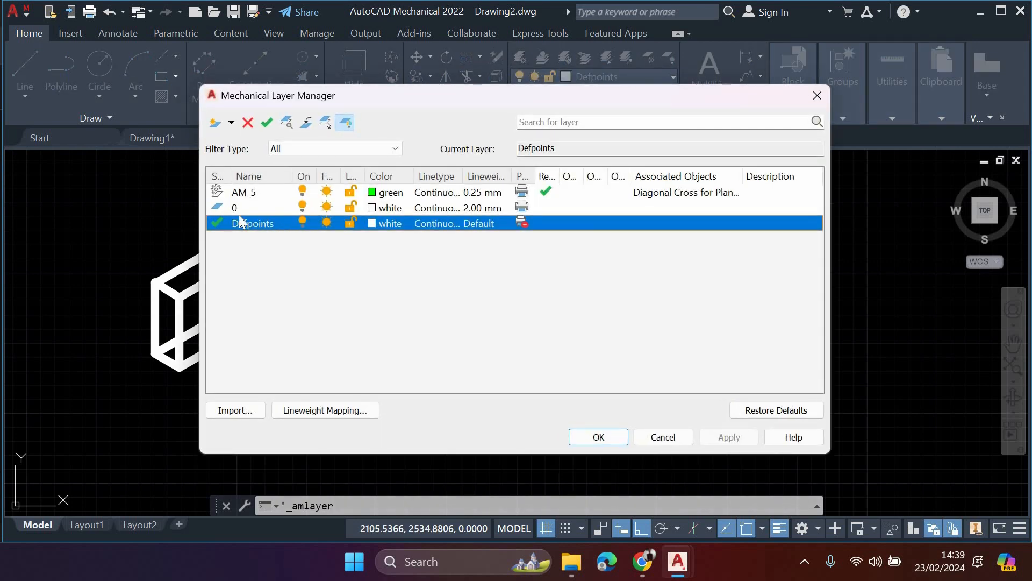
pyautogui.click(488, 211)
pyautogui.click(490, 210)
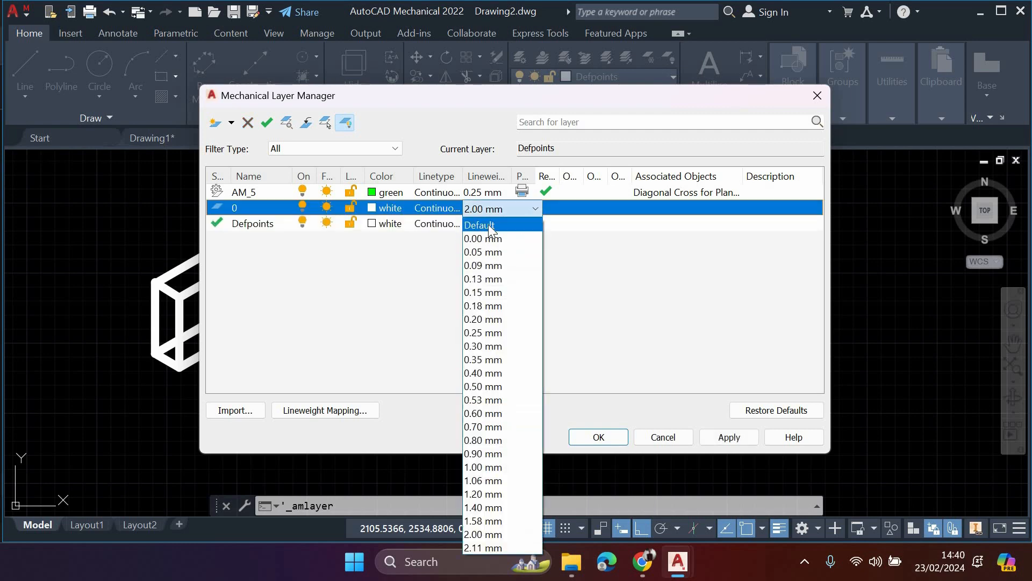
pyautogui.click(488, 224)
pyautogui.click(731, 438)
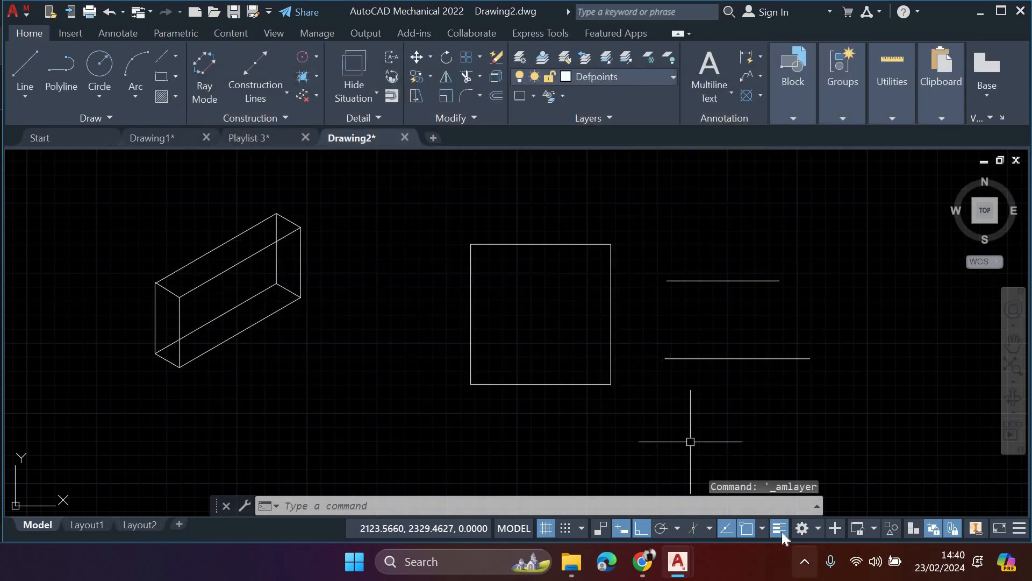
pyautogui.click(782, 531)
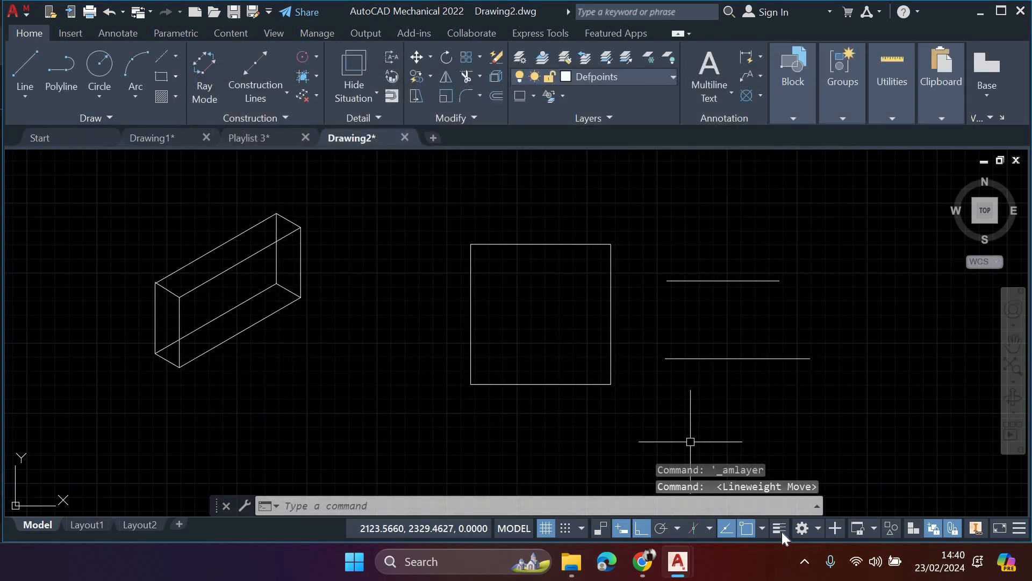
# - Switch the workspace to 3D Modeling to view its tools, and return to the Mechanical workspace
pyautogui.click(816, 528)
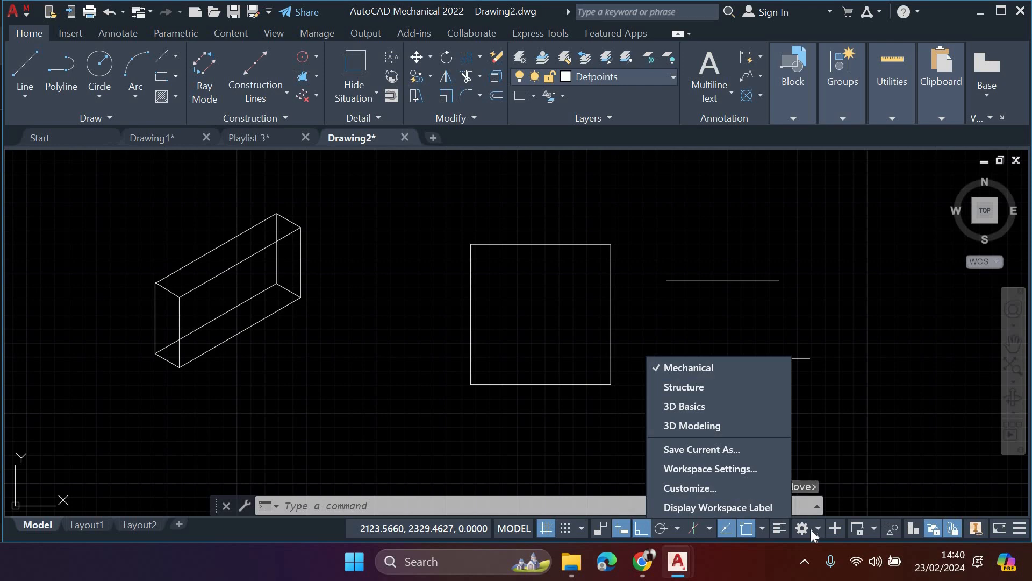
pyautogui.click(811, 528)
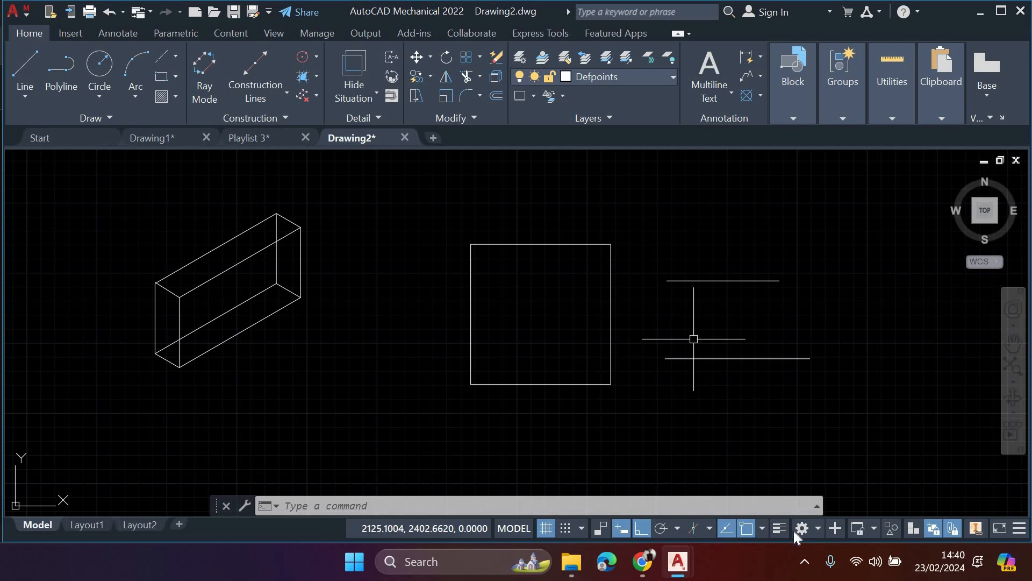
pyautogui.click(822, 528)
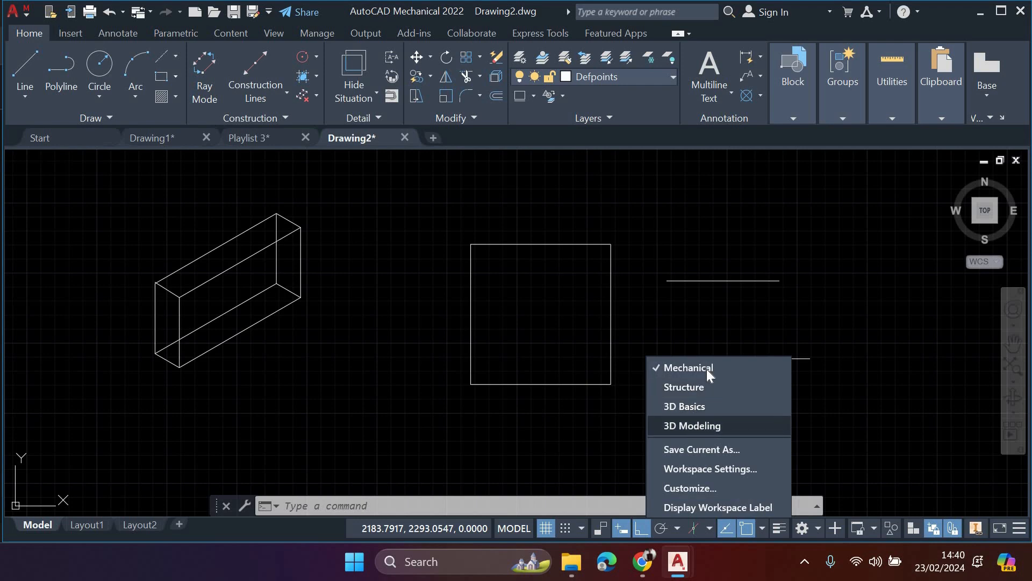
pyautogui.click(693, 425)
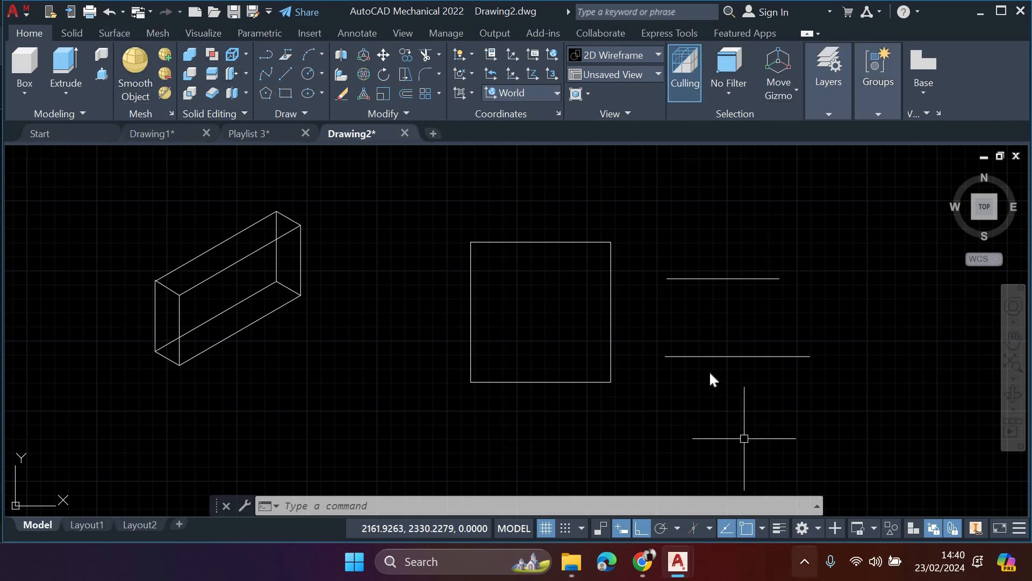
pyautogui.click(689, 367)
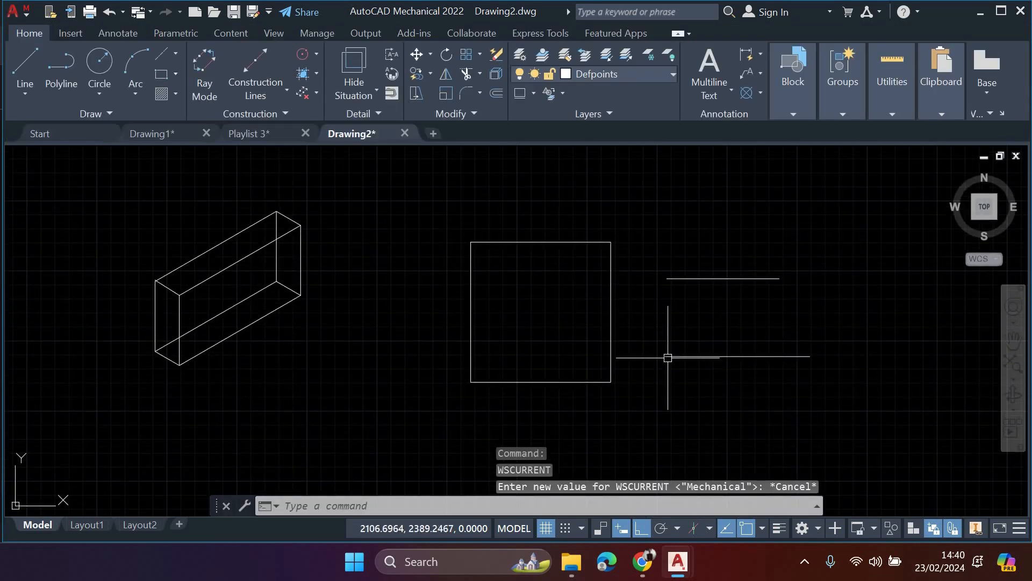
# - Customize the status bar to include the Units option
pyautogui.moveTo(668, 357); pyautogui.dragTo(677, 377, button='middle')
pyautogui.moveTo(724, 422); pyautogui.dragTo(696, 397, button='middle')
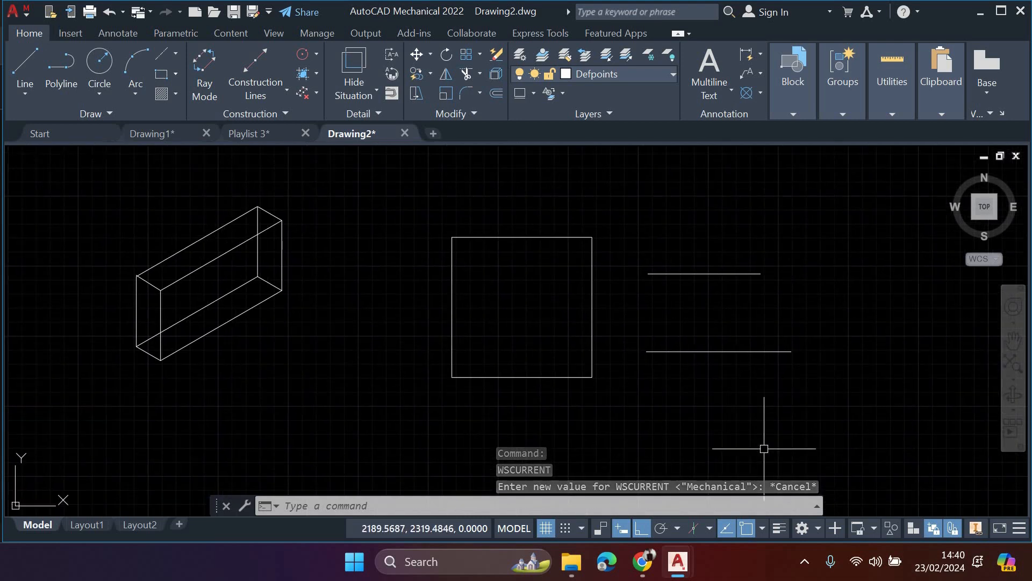
pyautogui.click(1019, 528)
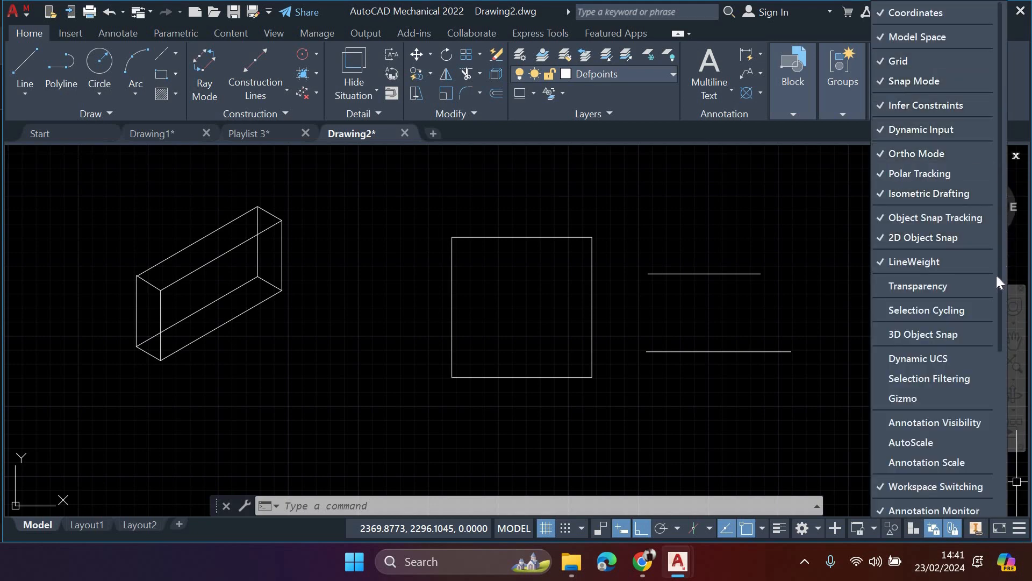
pyautogui.scroll(-3, 996, 276)
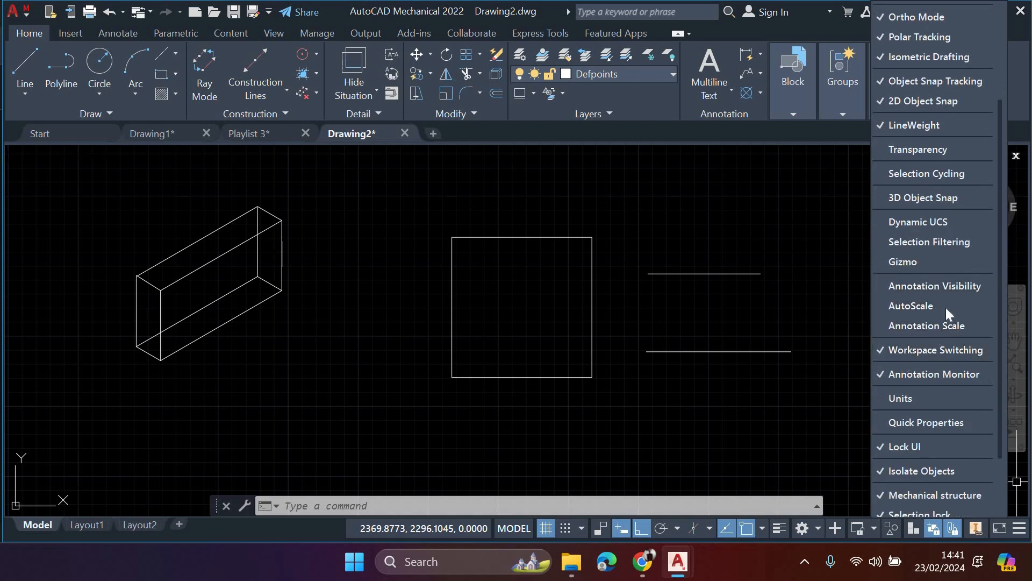
pyautogui.click(901, 396)
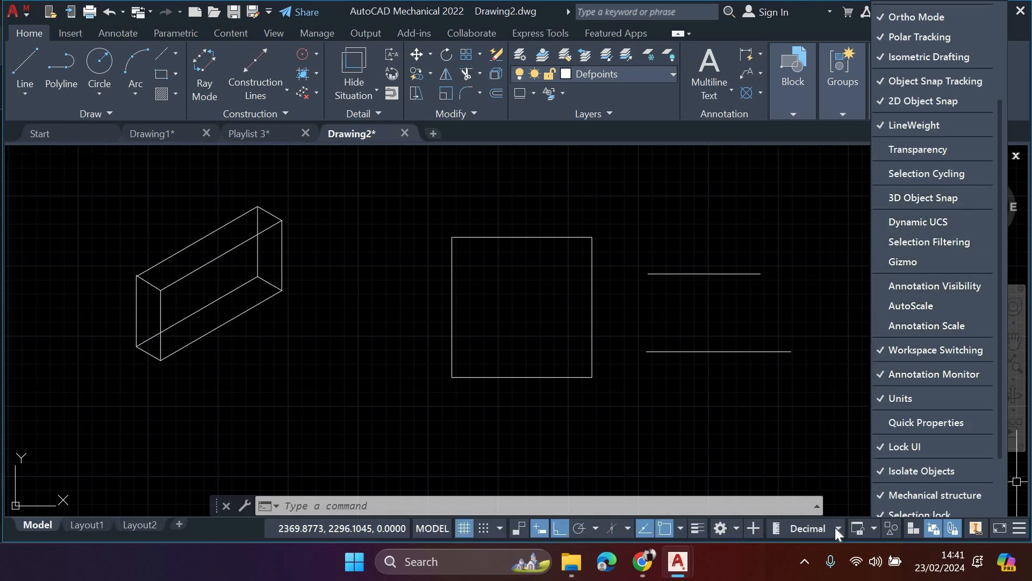
# - Try the Architectural and Engineering unit formats for the drawing coordinates and return to Decimal
pyautogui.click(836, 527)
pyautogui.click(836, 527)
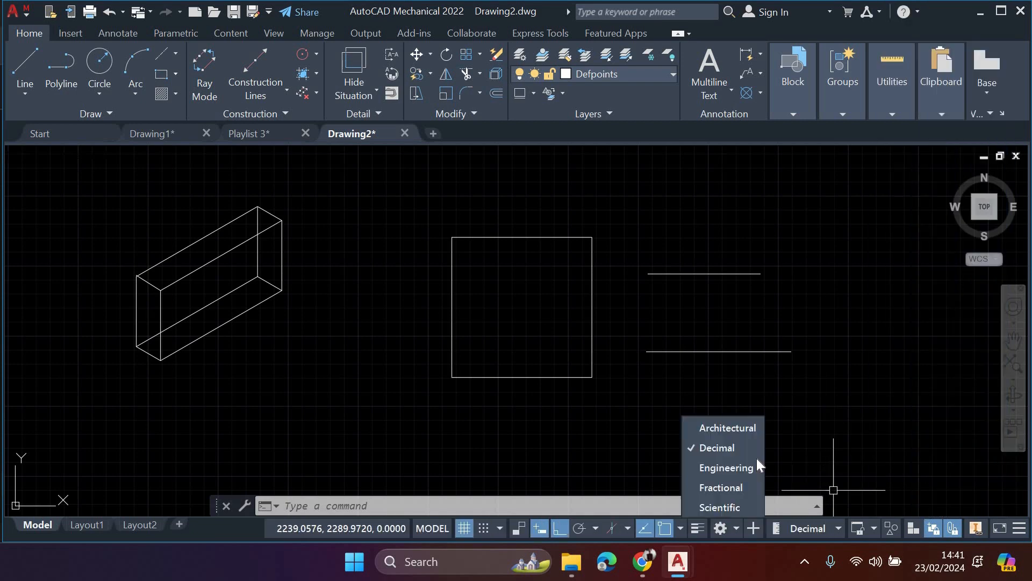
pyautogui.click(727, 428)
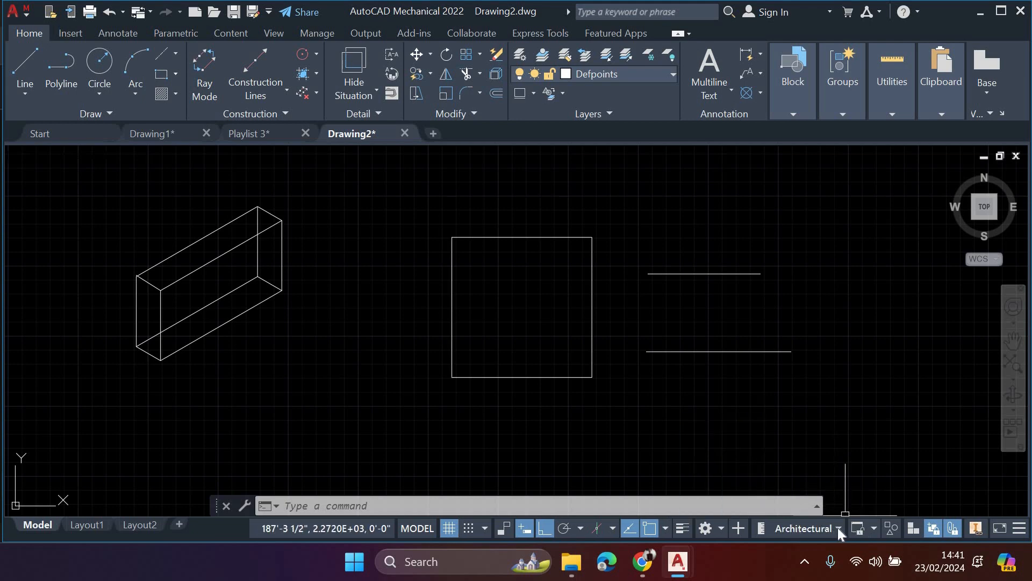
pyautogui.click(713, 465)
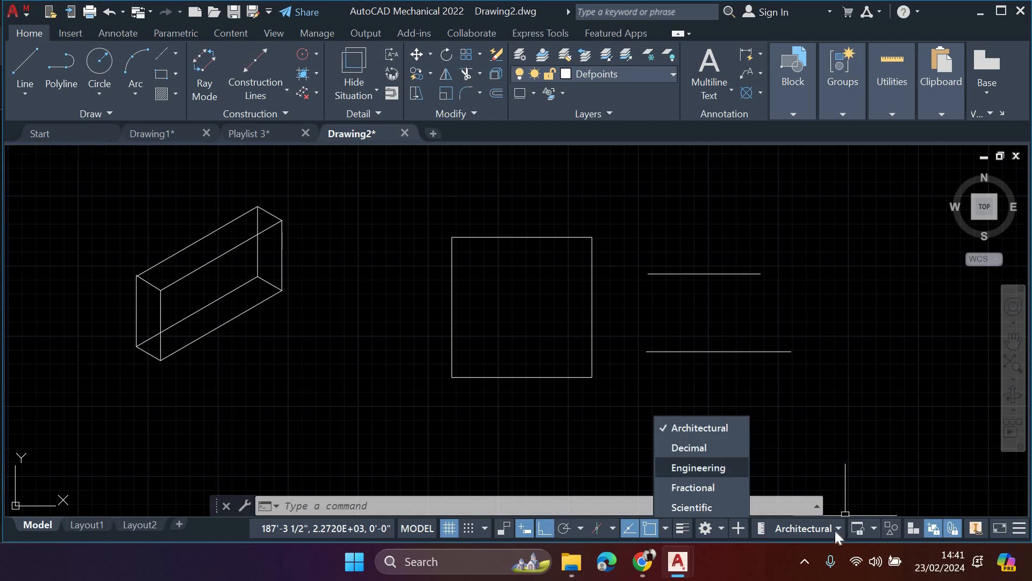
pyautogui.click(835, 530)
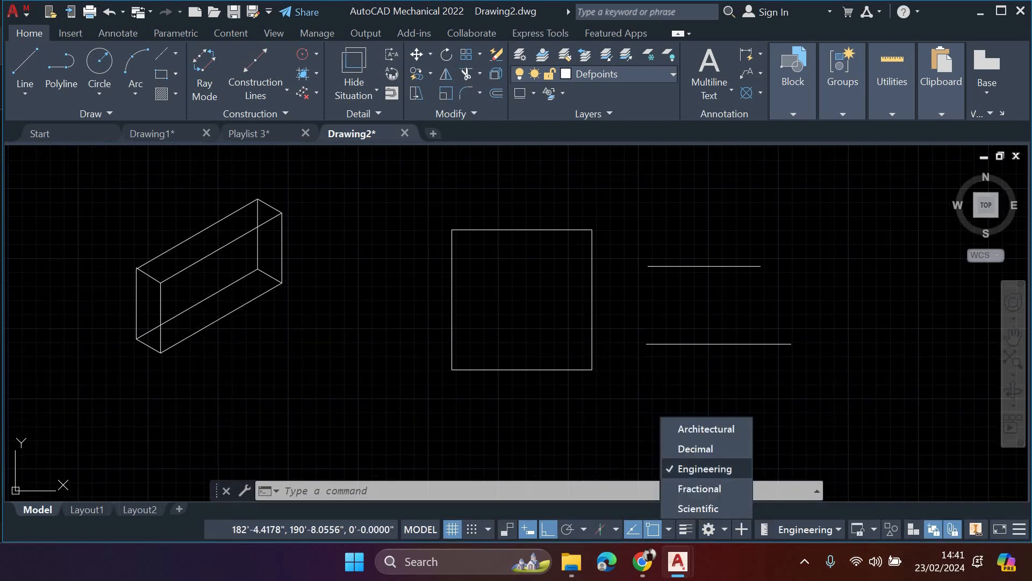
pyautogui.click(710, 447)
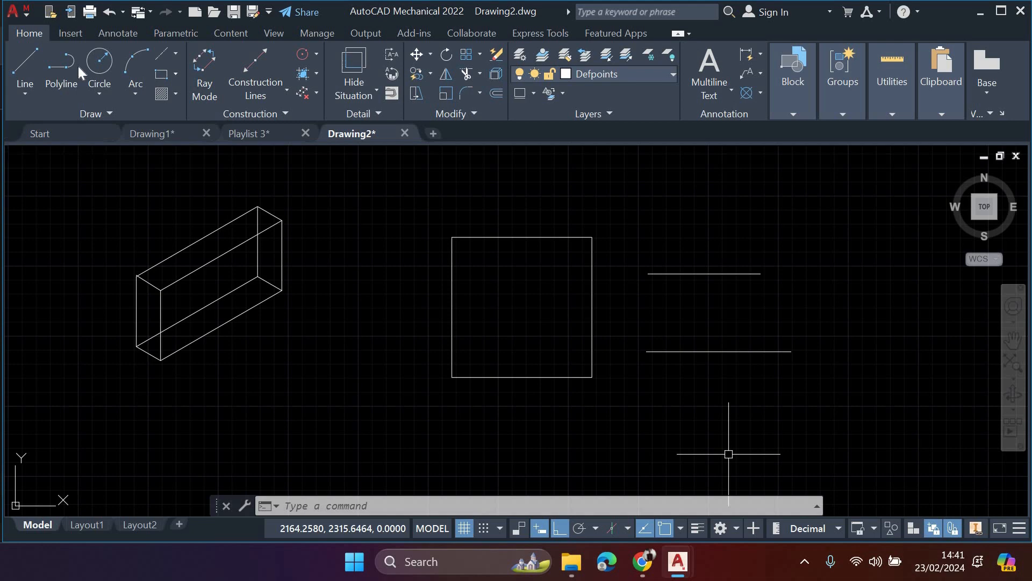
# - Draw a circle of radius 100 centred above the gap between the isometric box and the square
pyautogui.click(100, 62)
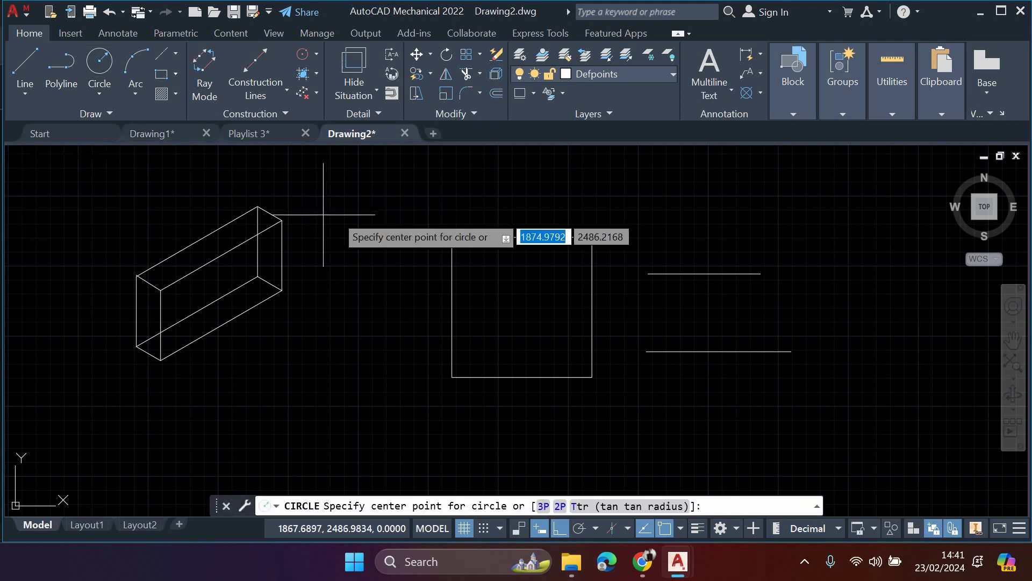
pyautogui.click(345, 208)
pyautogui.write('100')
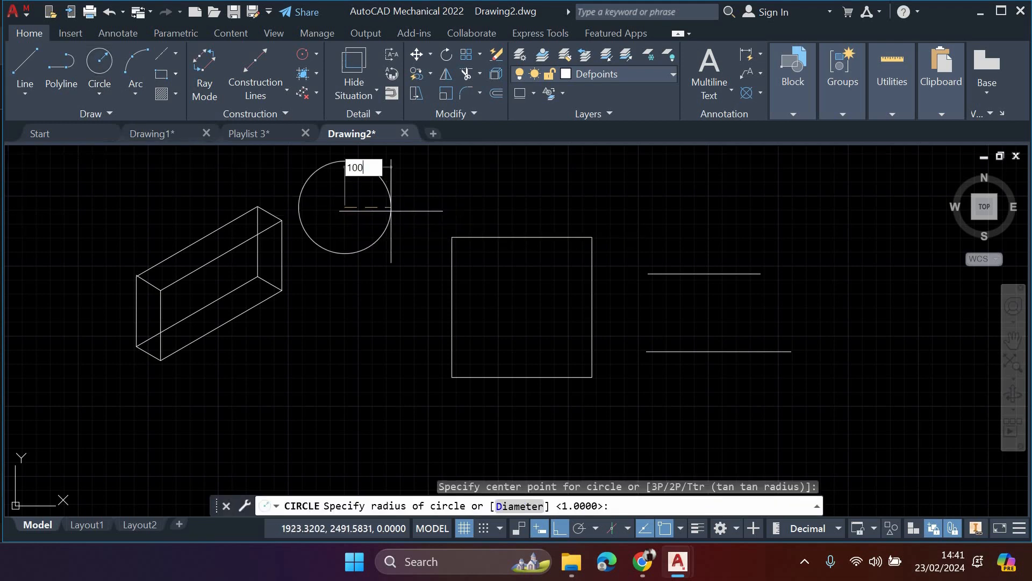
pyautogui.press('Return')
pyautogui.scroll(-6, 414, 250)
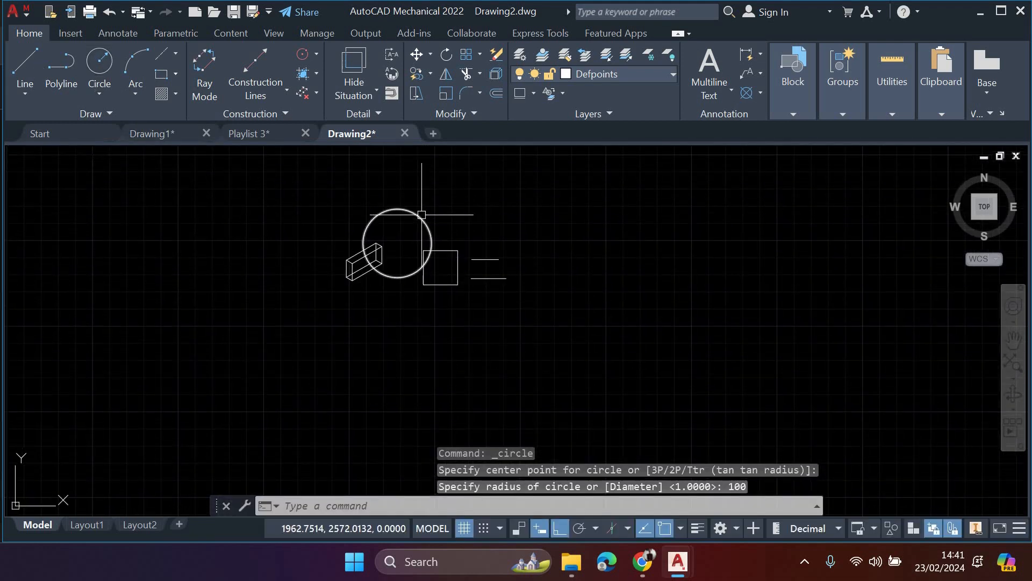
pyautogui.moveTo(499, 238); pyautogui.dragTo(492, 266, button='middle')
pyautogui.click(313, 214)
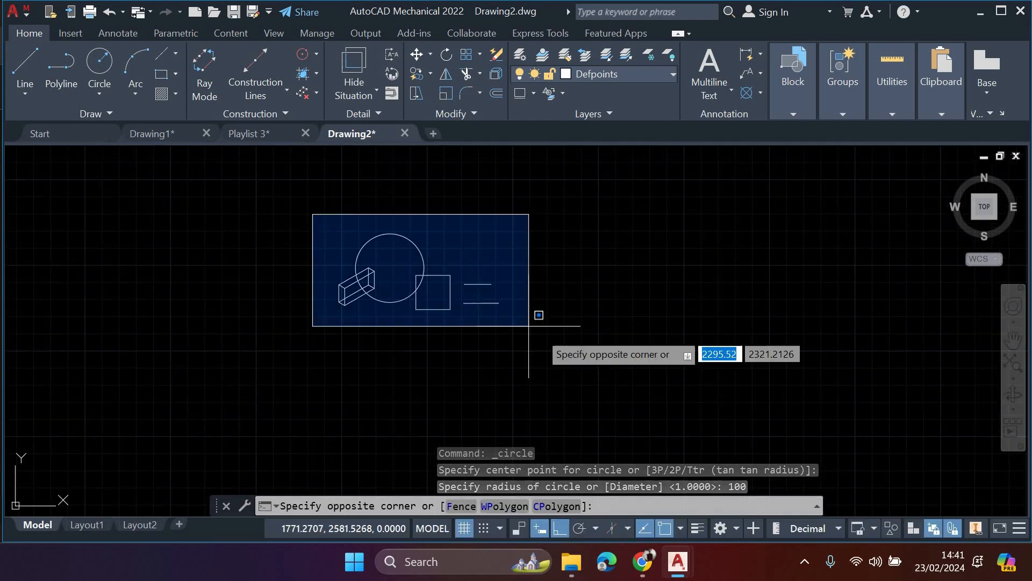
pyautogui.click(586, 349)
pyautogui.press('Escape')
pyautogui.moveTo(452, 333); pyautogui.dragTo(461, 363, button='middle')
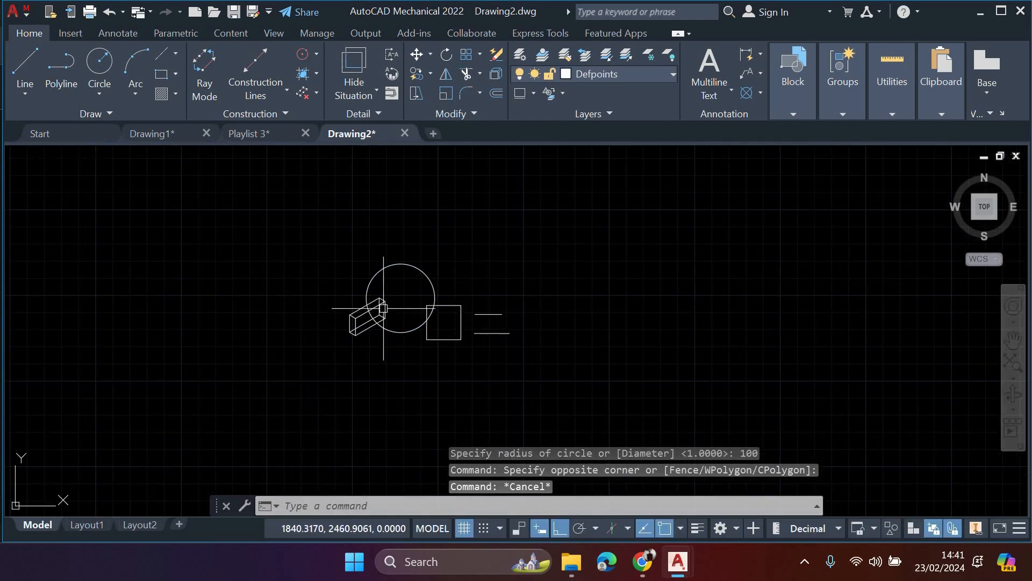
pyautogui.scroll(5, 359, 339)
pyautogui.moveTo(520, 313)
pyautogui.mouseDown(button='middle')
pyautogui.moveTo(521, 346)
pyautogui.moveTo(521, 330)
pyautogui.mouseUp(button='middle')
pyautogui.scroll(-5, 531, 315)
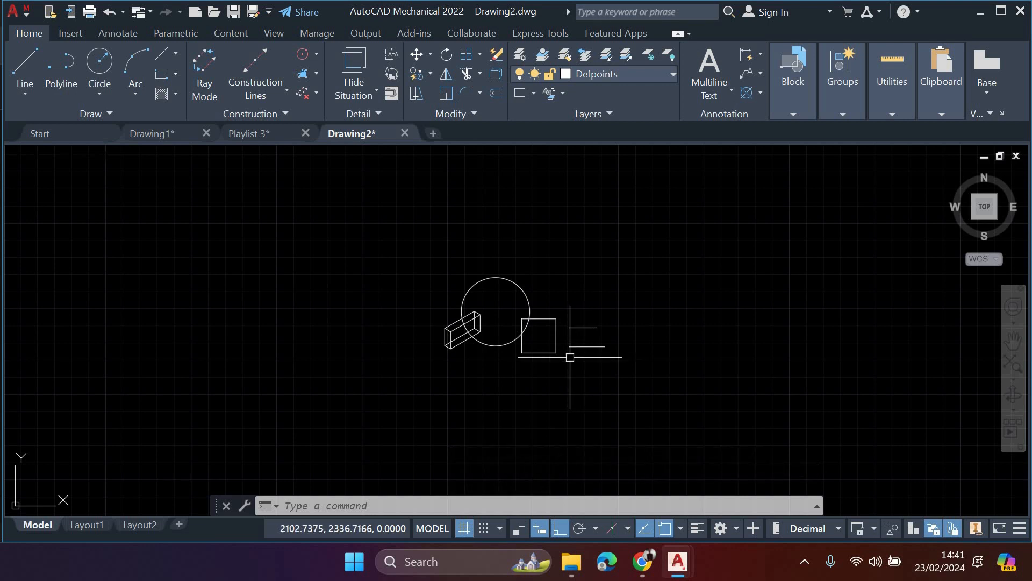
# - Select the circle, box, square and both lines with one crossing window and delete them
pyautogui.click(665, 416)
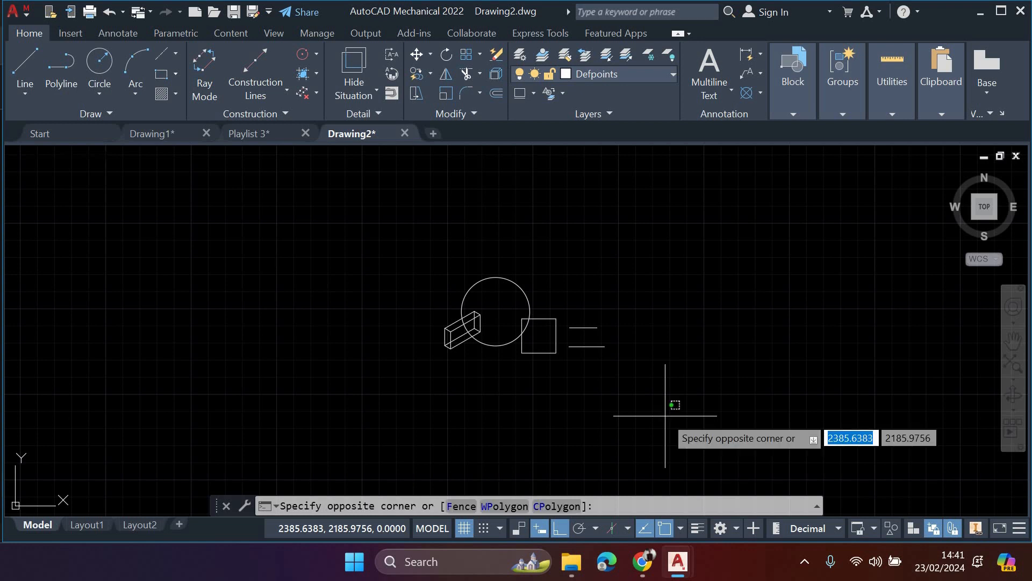
pyautogui.click(362, 257)
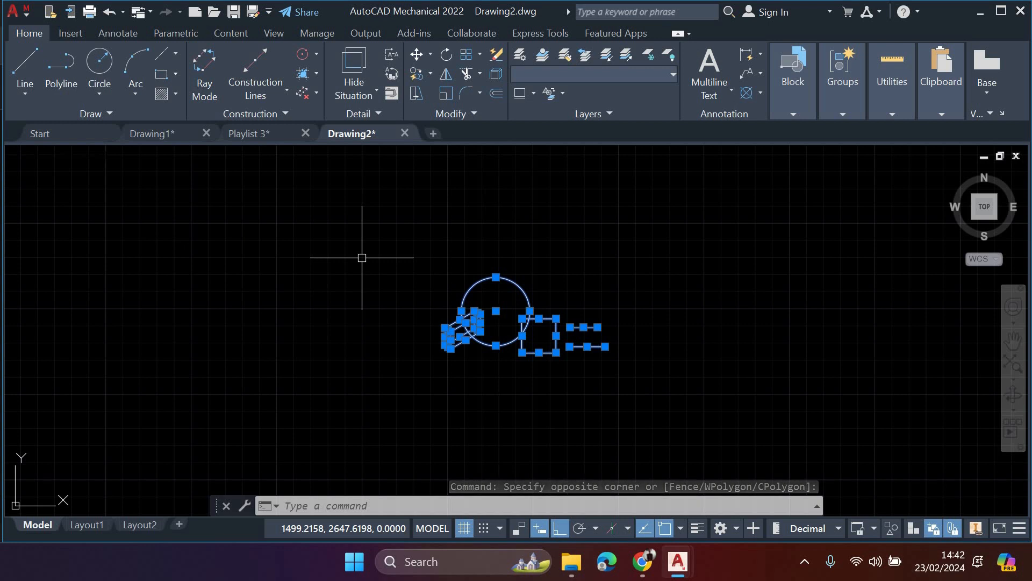
pyautogui.press('Delete')
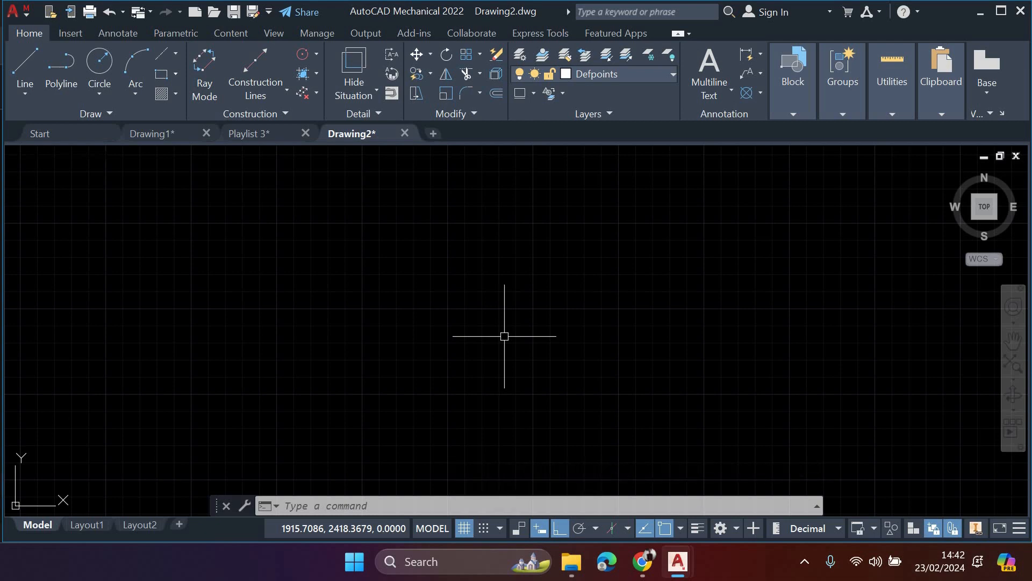
pyautogui.moveTo(562, 329); pyautogui.dragTo(509, 302, button='middle')
pyautogui.rightClick(509, 302)
pyautogui.click(433, 308)
pyautogui.click(639, 328)
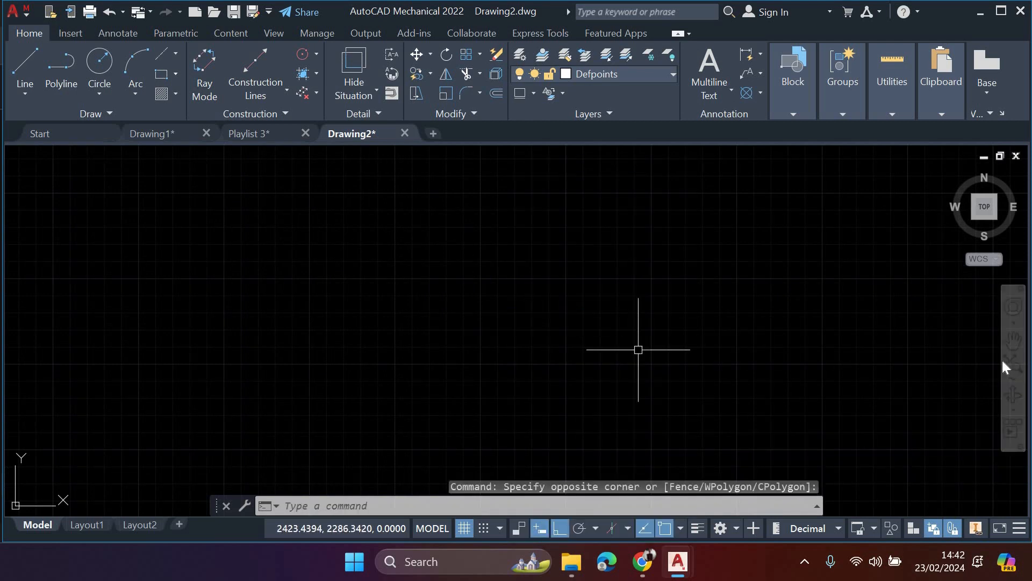
# - Orbit the empty drawing into a tilted 3D view, exit the orbit and restore the Top view
pyautogui.click(1006, 396)
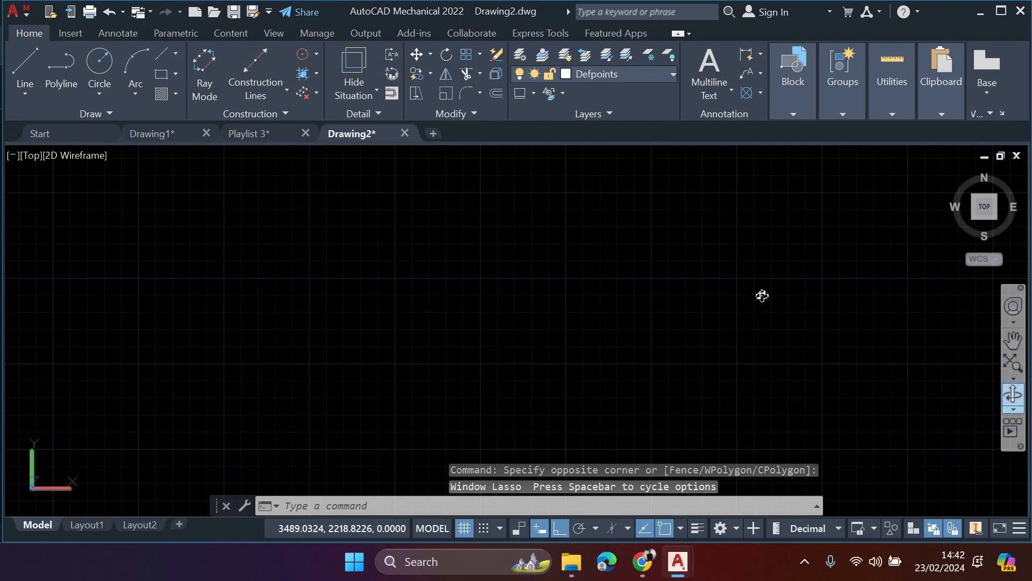
pyautogui.moveTo(661, 346); pyautogui.dragTo(882, 261)
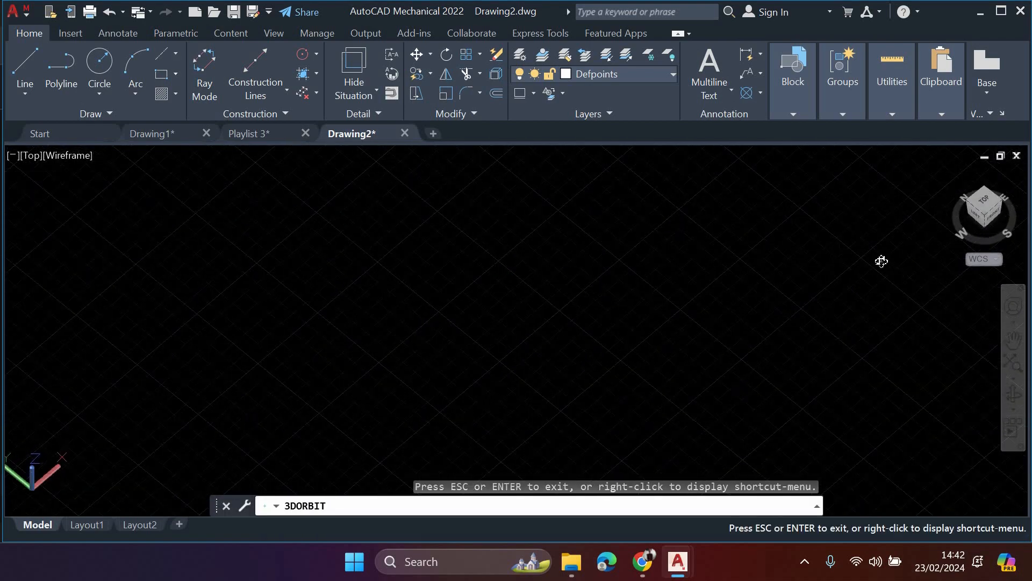
pyautogui.moveTo(974, 227); pyautogui.dragTo(983, 201)
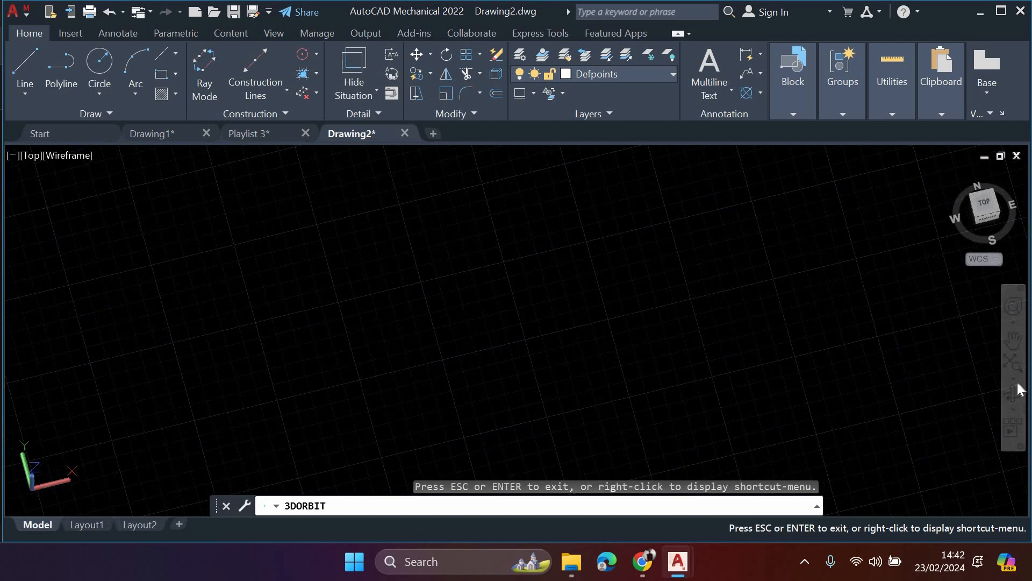
pyautogui.click(983, 211)
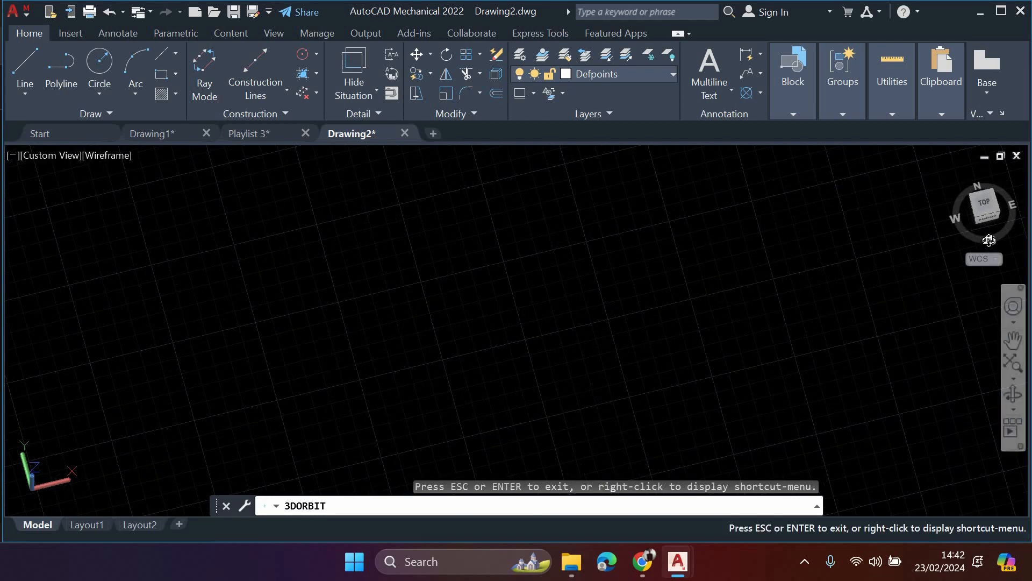
pyautogui.press('Escape')
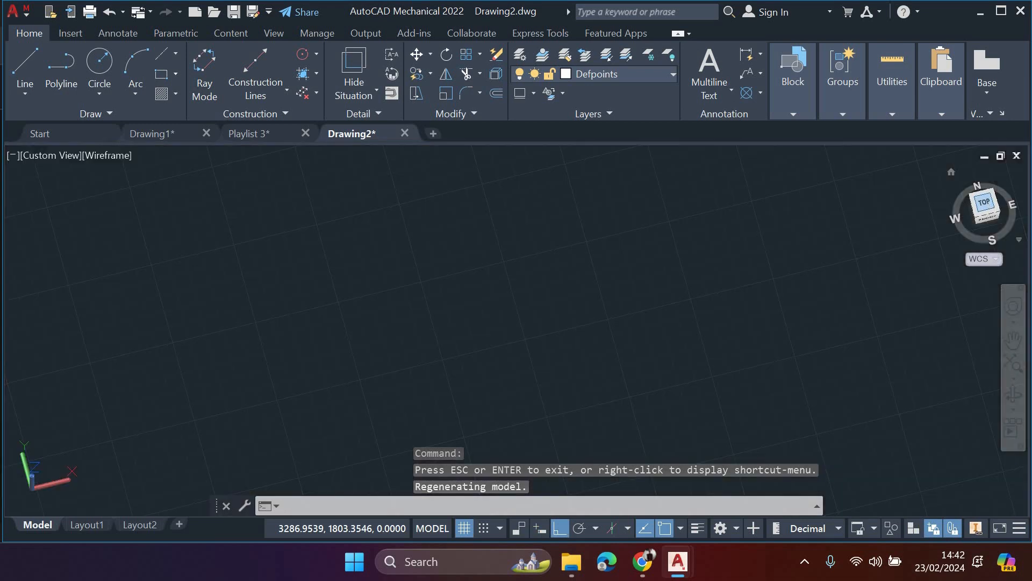
pyautogui.click(984, 202)
# - Draw a circle of radius about 1.27 above the X axis, to the right of the origin
pyautogui.moveTo(587, 261); pyautogui.dragTo(429, 307, button='middle')
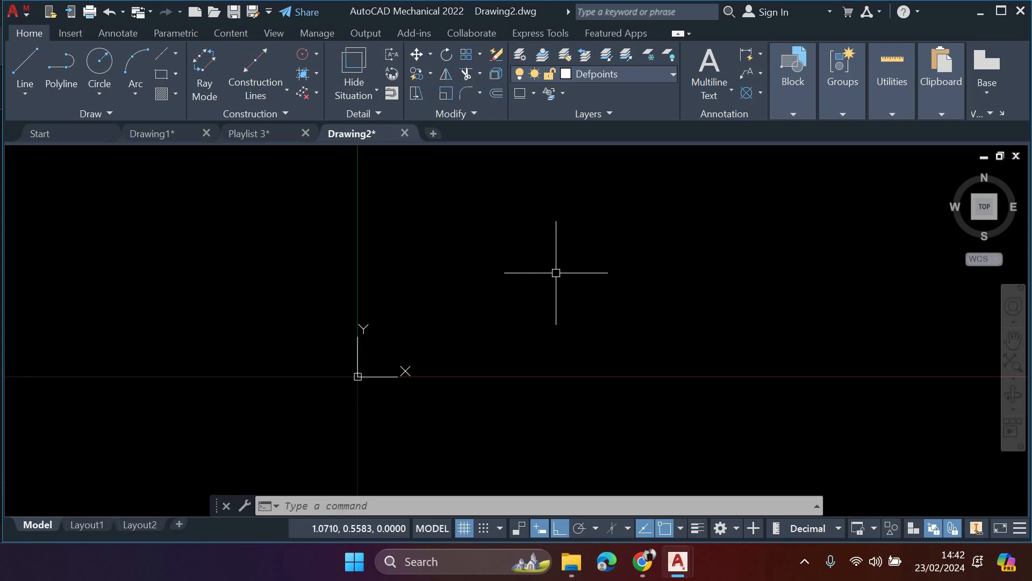
pyautogui.moveTo(556, 272); pyautogui.dragTo(399, 281, button='middle')
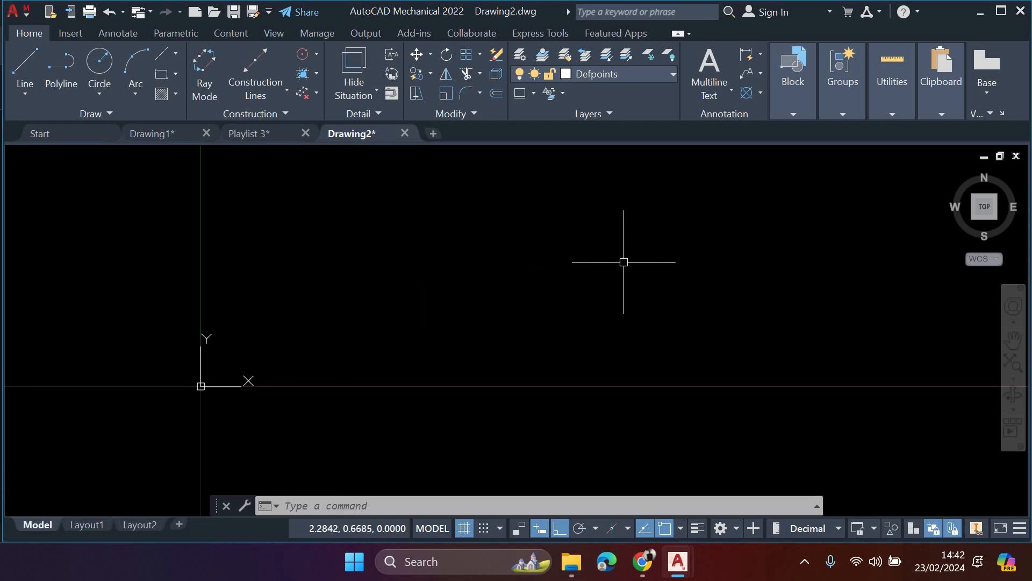
pyautogui.moveTo(623, 263); pyautogui.dragTo(357, 300, button='middle')
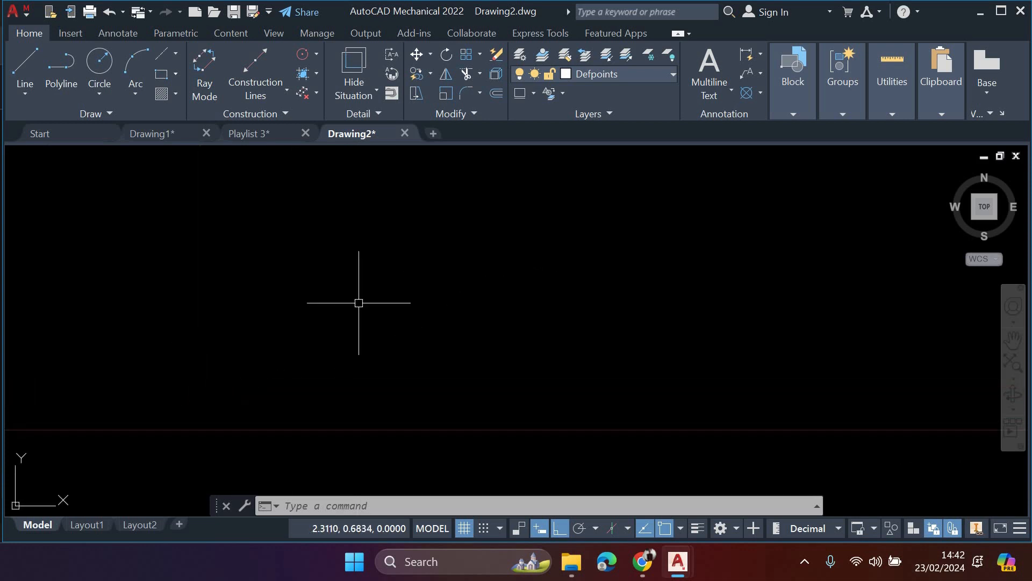
pyautogui.moveTo(682, 266)
pyautogui.mouseDown(button='middle')
pyautogui.moveTo(526, 290)
pyautogui.moveTo(265, 306)
pyautogui.mouseUp(button='middle')
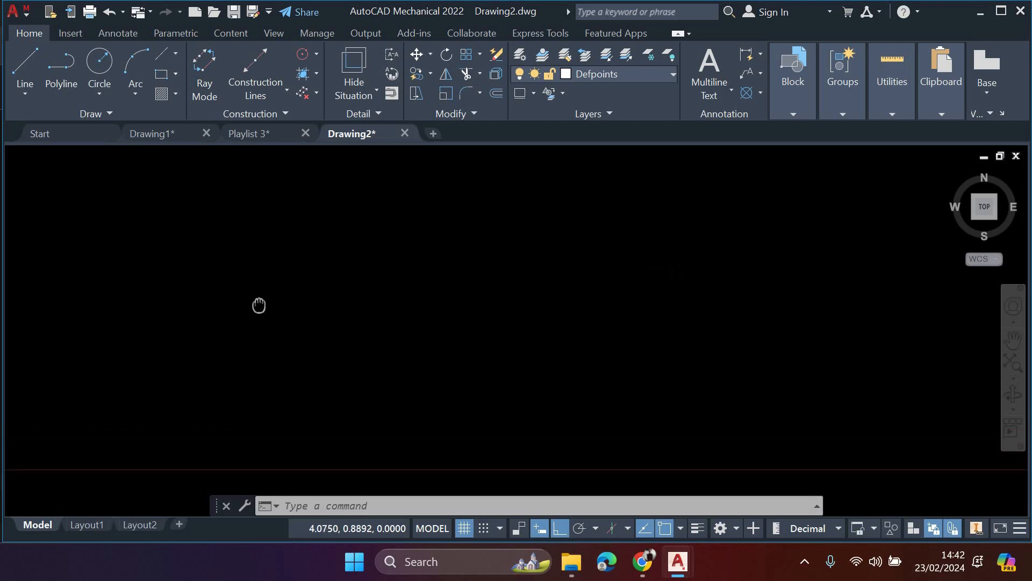
pyautogui.scroll(-5, 446, 318)
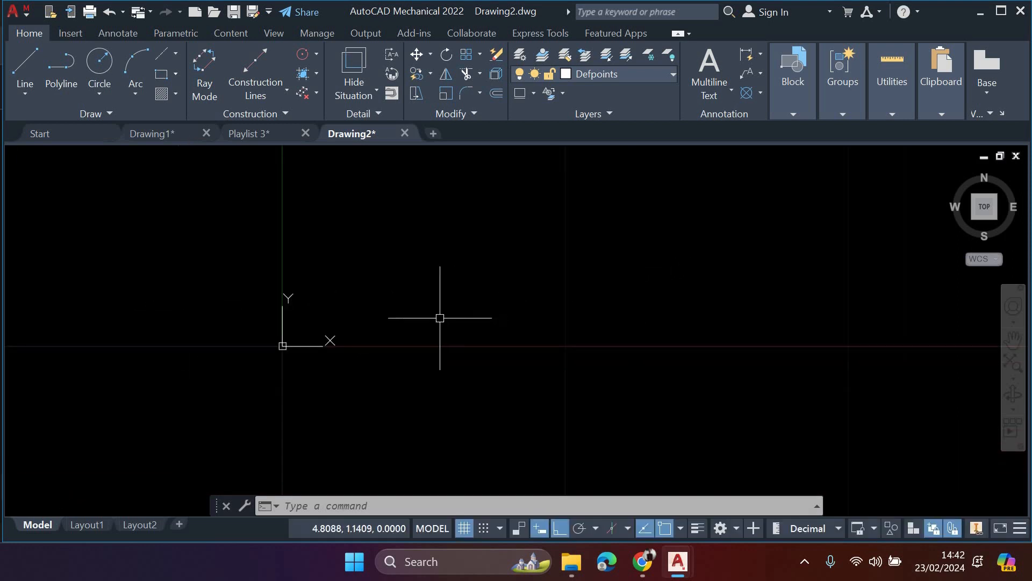
pyautogui.click(100, 62)
pyautogui.click(424, 205)
pyautogui.click(451, 226)
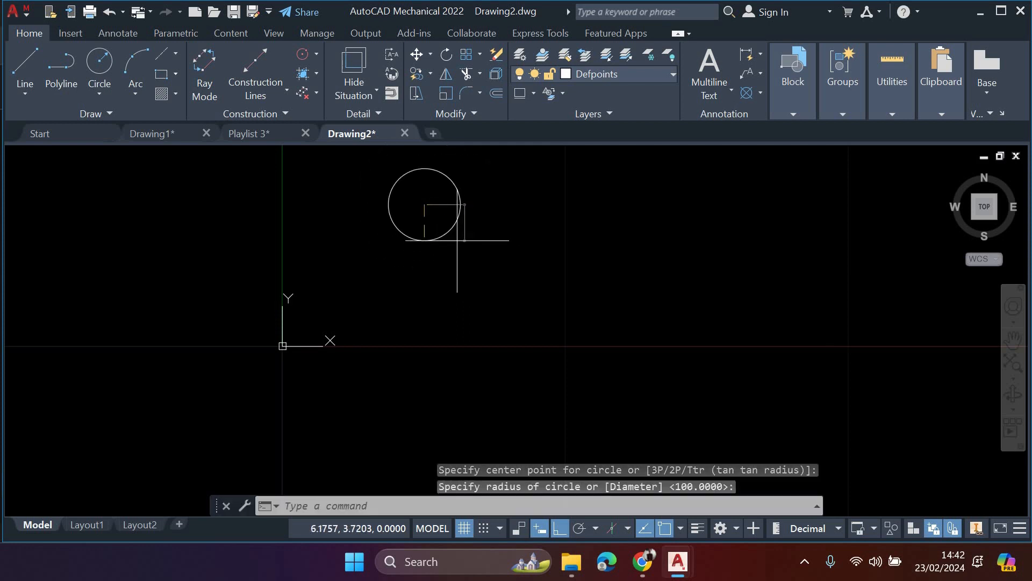
pyautogui.moveTo(431, 219); pyautogui.dragTo(450, 281, button='middle')
# - Draw a second, slightly smaller circle to the right of the first one
pyautogui.click(99, 62)
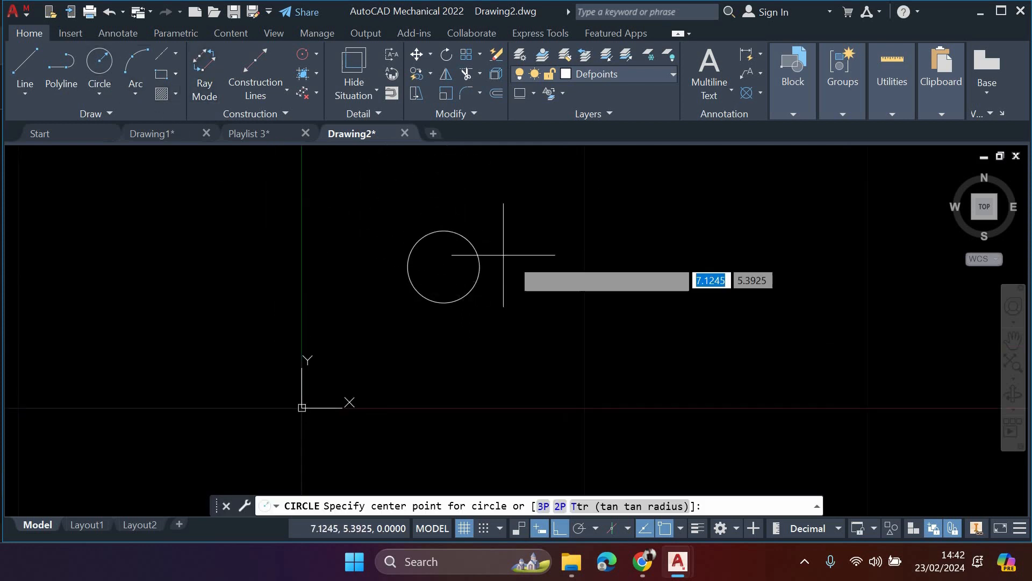
pyautogui.click(554, 253)
pyautogui.click(579, 271)
pyautogui.moveTo(554, 289); pyautogui.dragTo(538, 316, button='middle')
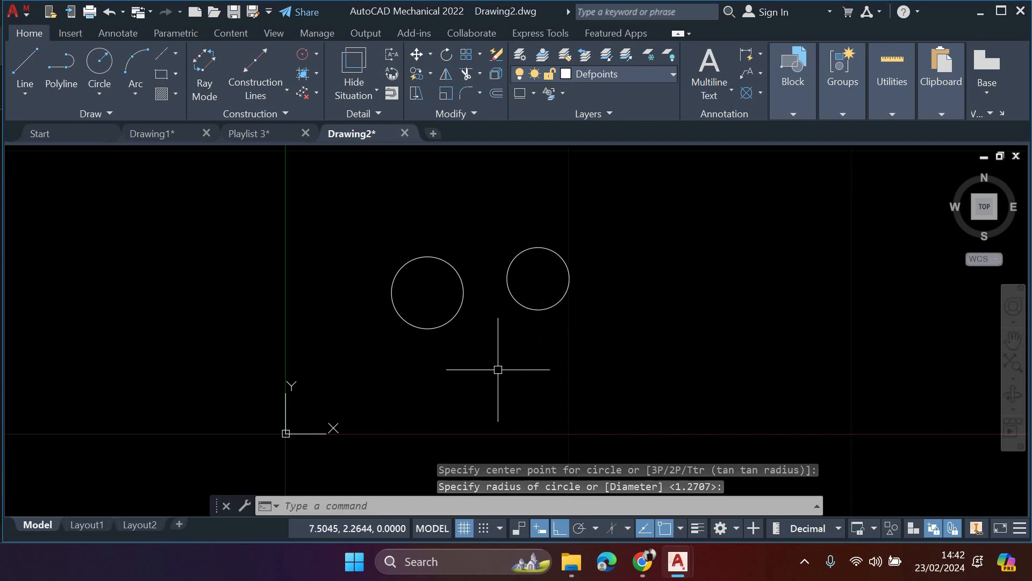
# - Pan the drawing away from the two circles and bring both back into view
pyautogui.moveTo(641, 342); pyautogui.dragTo(519, 350, button='middle')
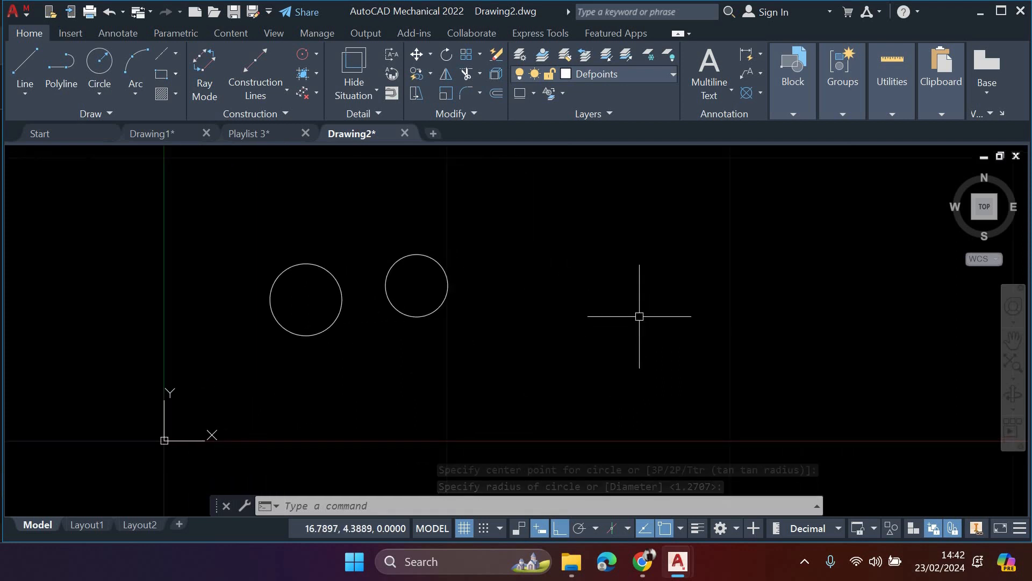
pyautogui.moveTo(638, 312); pyautogui.dragTo(403, 342, button='middle')
pyautogui.moveTo(741, 323); pyautogui.dragTo(645, 328, button='middle')
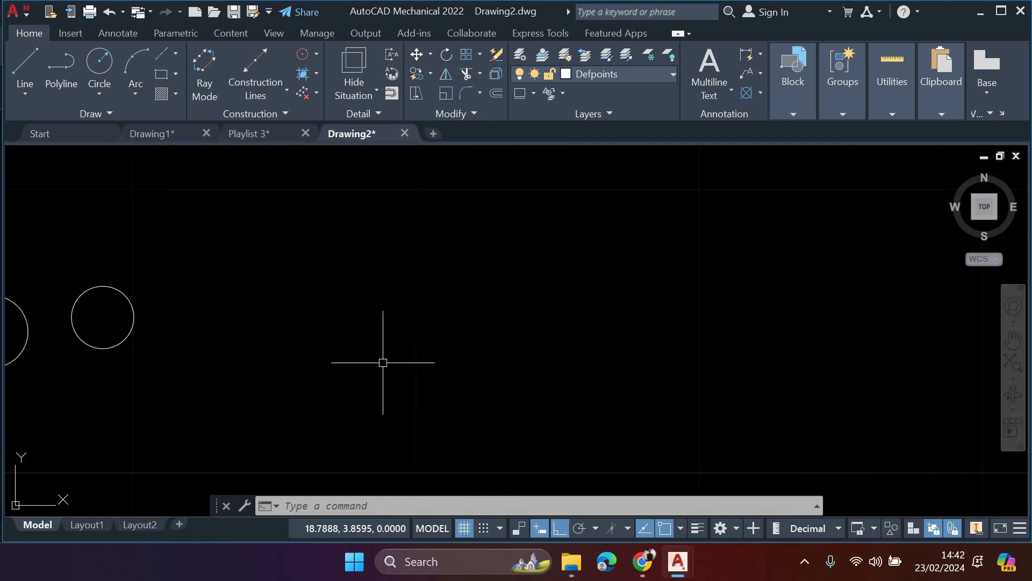
pyautogui.moveTo(383, 362); pyautogui.dragTo(572, 330, button='middle')
pyautogui.moveTo(367, 339); pyautogui.dragTo(521, 323, button='middle')
pyautogui.moveTo(425, 341)
pyautogui.mouseDown(button='middle')
pyautogui.moveTo(454, 328)
pyautogui.moveTo(471, 349)
pyautogui.mouseUp(button='middle')
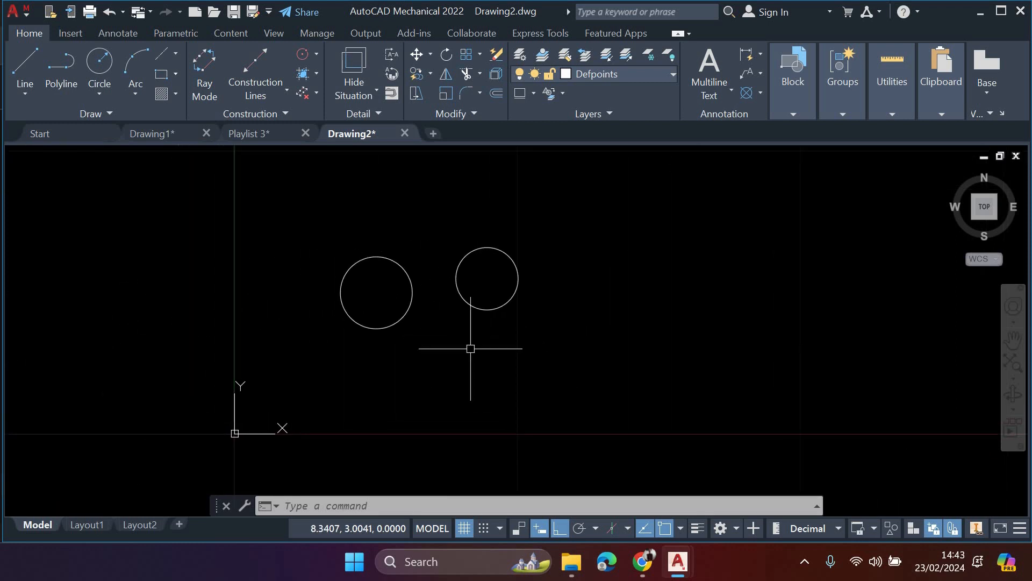